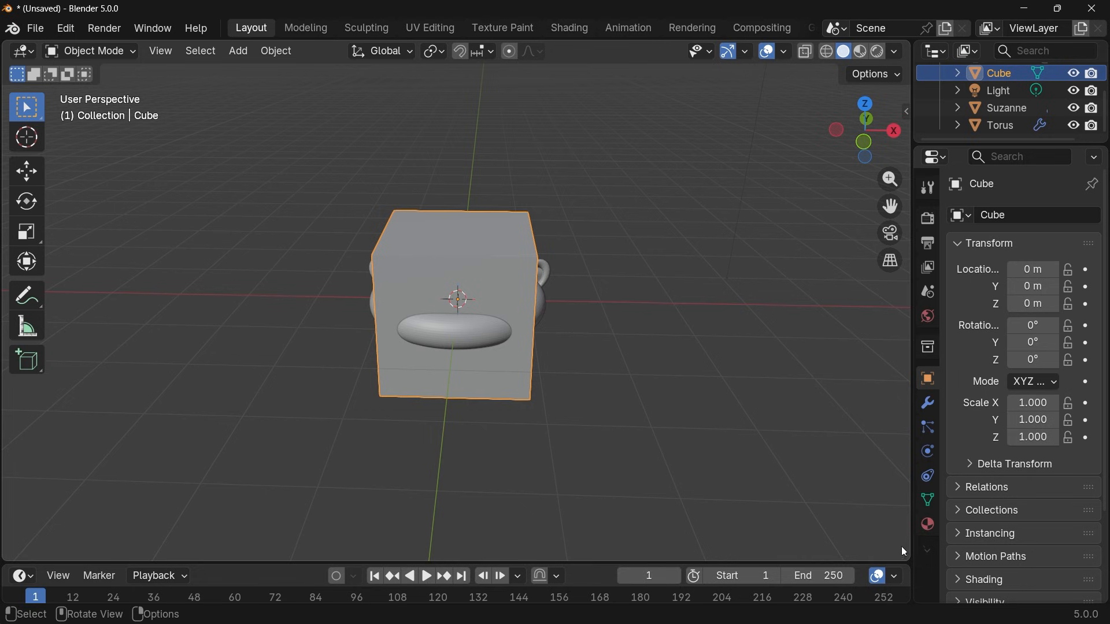
# Split the 3D viewport horizontally and turn the lower area into a Geometry Node Editor.
pyautogui.moveTo(906, 558); pyautogui.dragTo(867, 260)
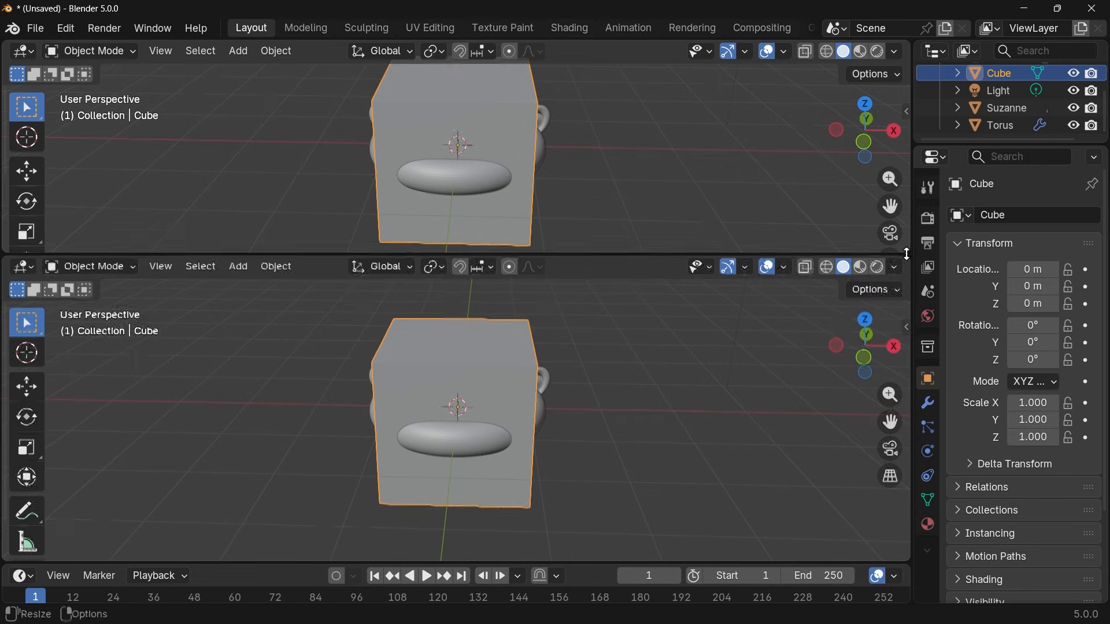
pyautogui.click(22, 271)
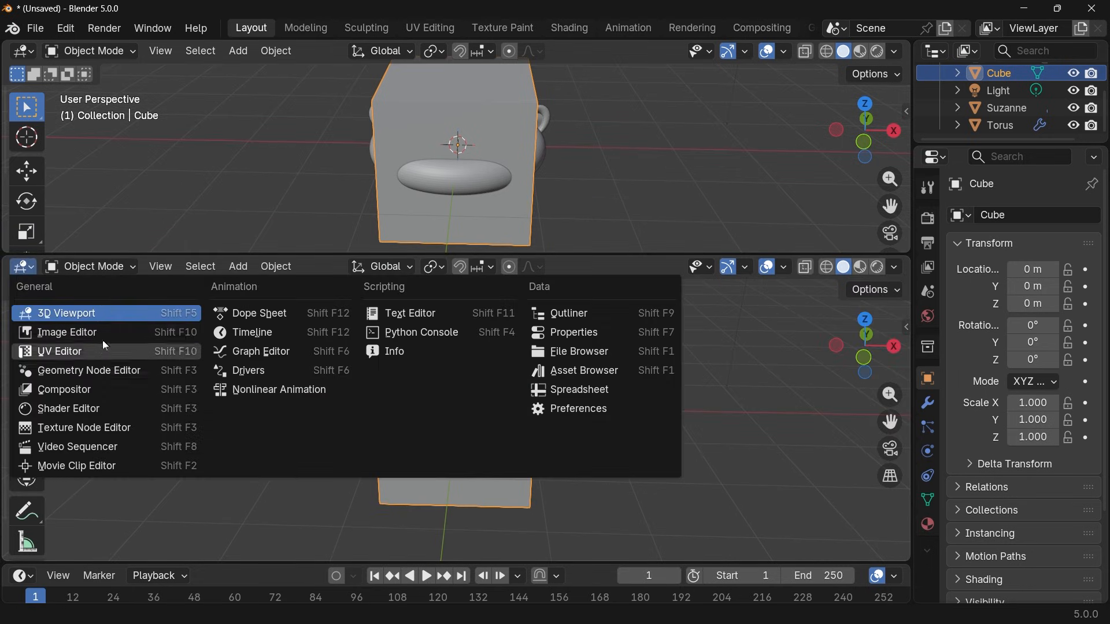
pyautogui.click(98, 371)
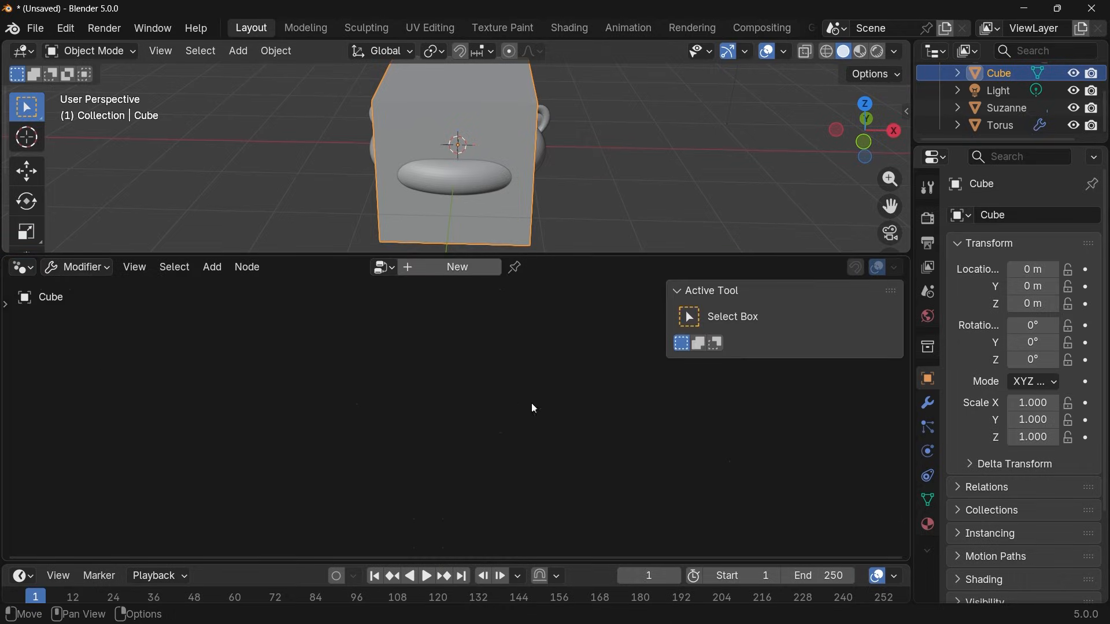
# Create a new geometry node tree on the cube and delete its Group Input node.
pyautogui.press('n')
pyautogui.click(443, 267)
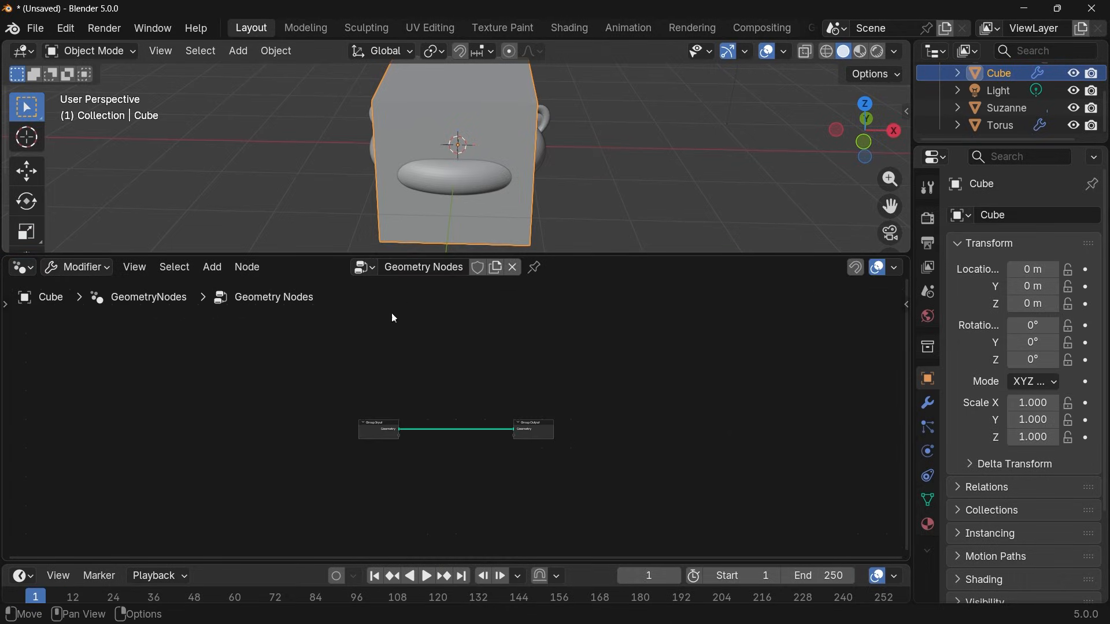
pyautogui.moveTo(589, 199); pyautogui.dragTo(606, 155, button='middle')
pyautogui.scroll(4, 452, 405)
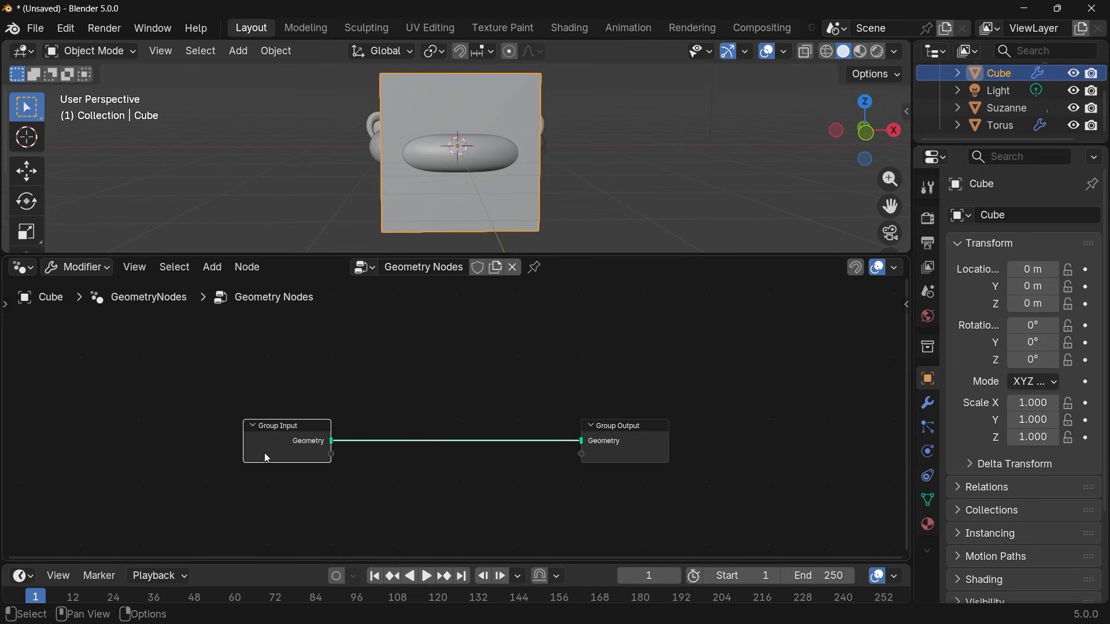
pyautogui.click(265, 454)
pyautogui.press('x')
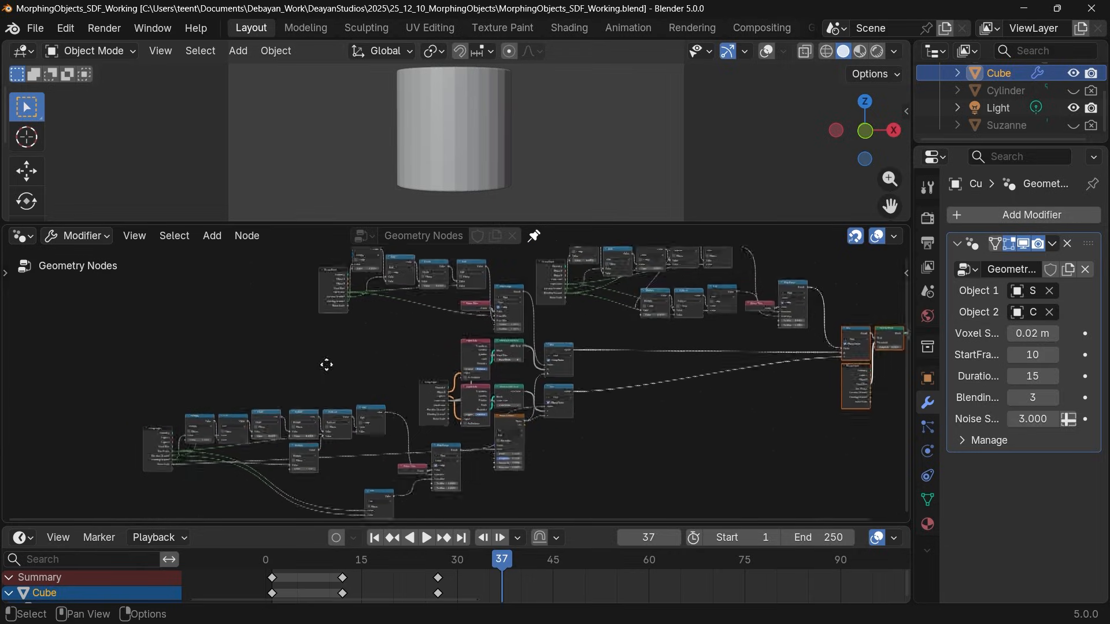
pyautogui.scroll(6, 322, 374)
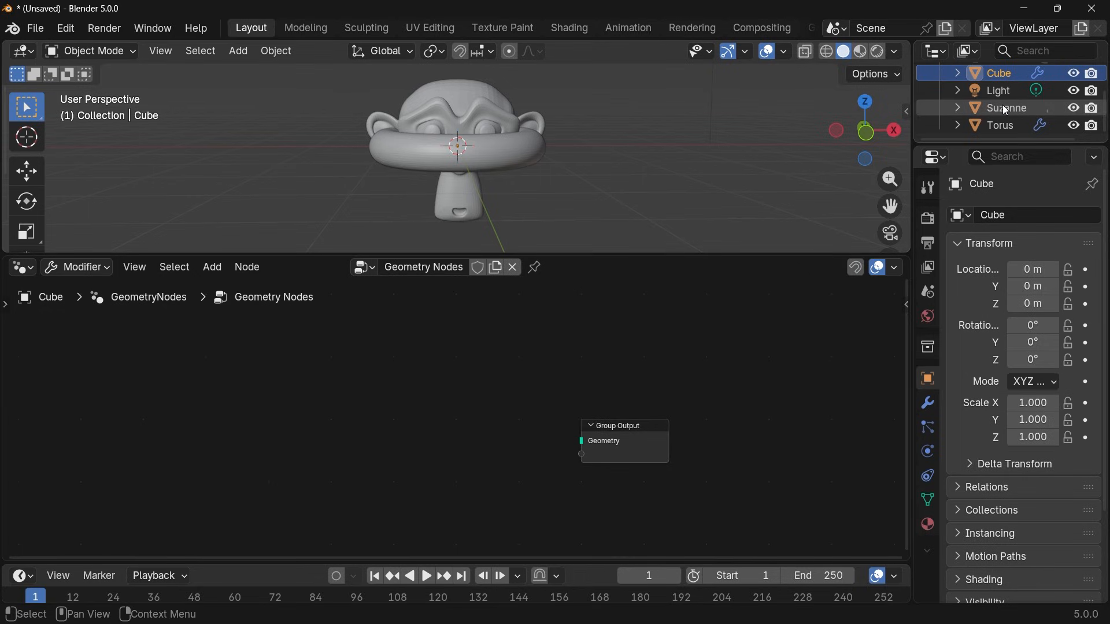
# Add Object Info nodes for Suzanne and the Torus to the cube's node tree.
pyautogui.moveTo(1002, 105); pyautogui.dragTo(315, 423)
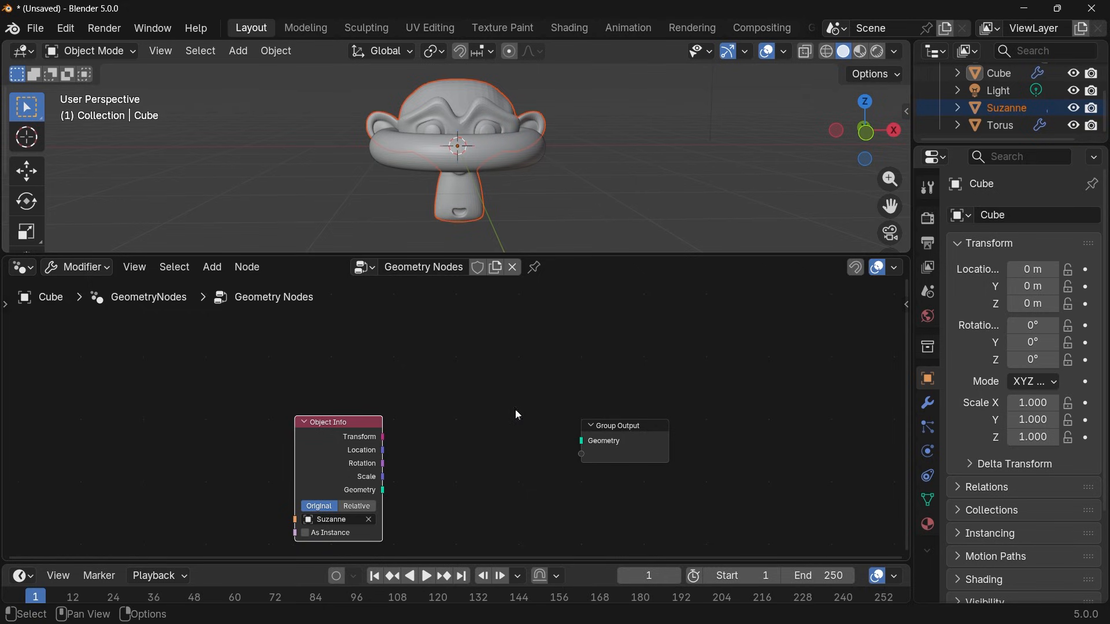
pyautogui.moveTo(999, 126); pyautogui.dragTo(477, 463)
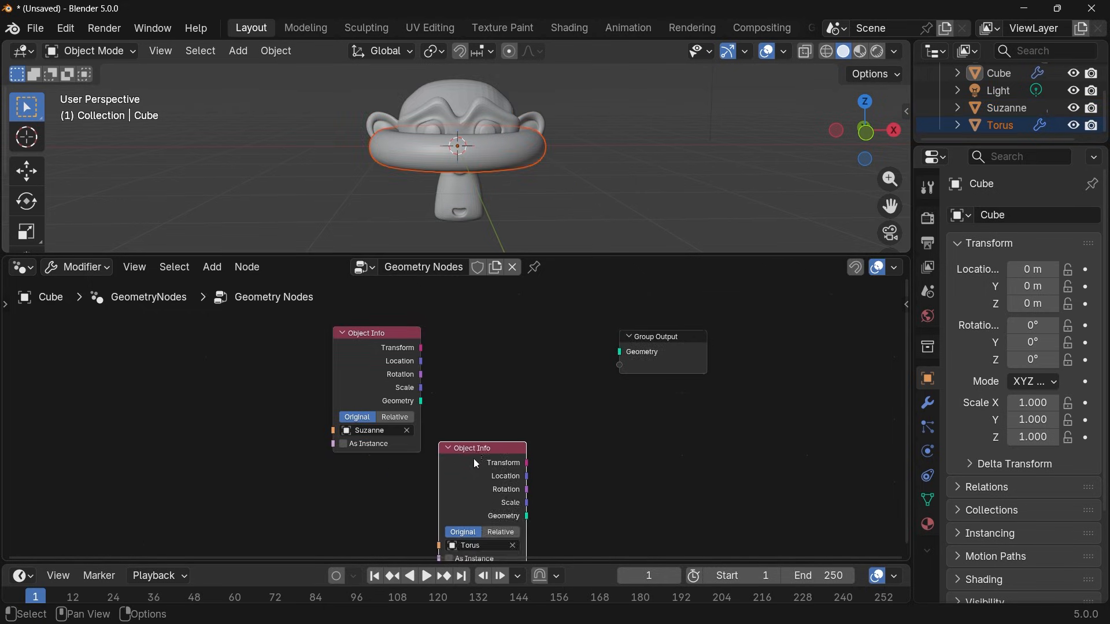
# Rotate the torus freely with a trackball rotation so it stands tilted around Suzanne's head.
pyautogui.click(501, 162)
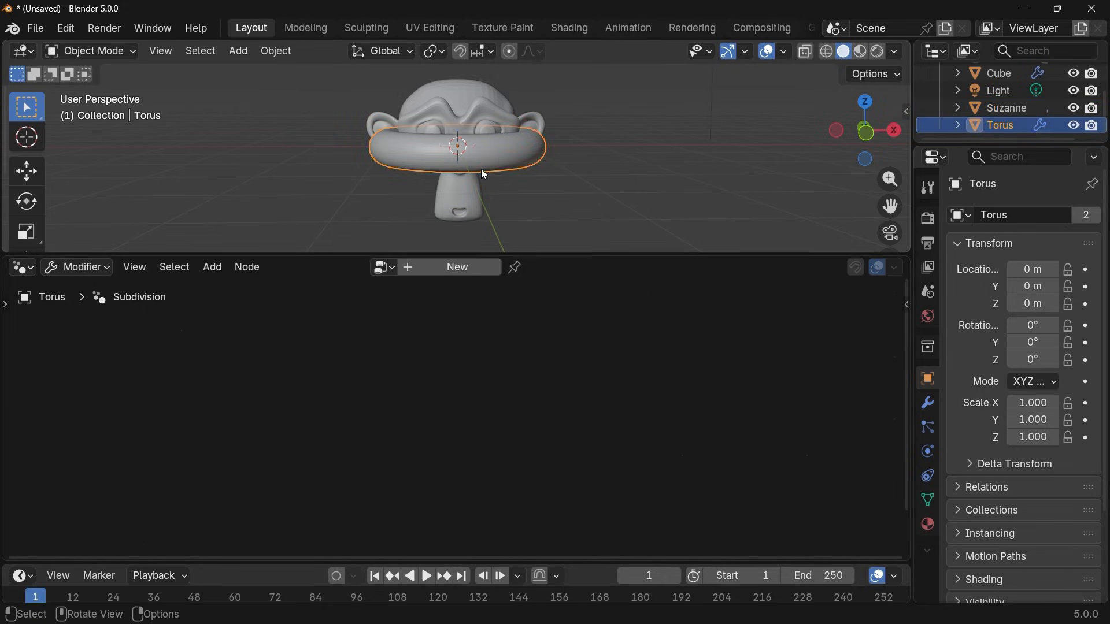
pyautogui.press('r')
pyautogui.press('r')
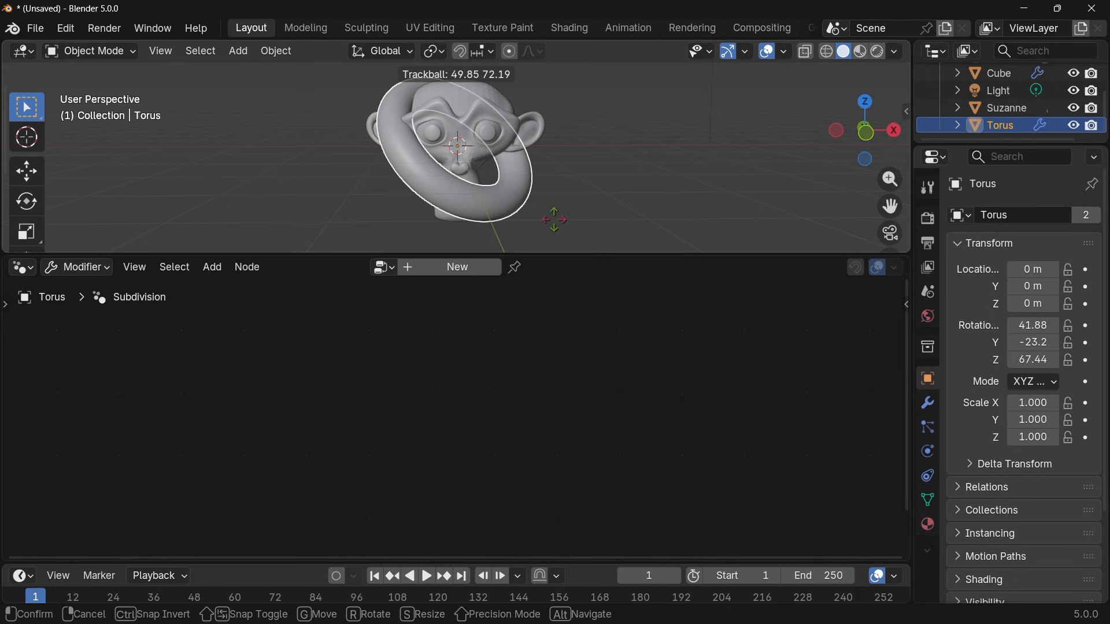
pyautogui.click(522, 200)
# In the cube's node tree, set both Object Info nodes to Relative and line the Torus node up under the Suzanne node.
pyautogui.click(998, 74)
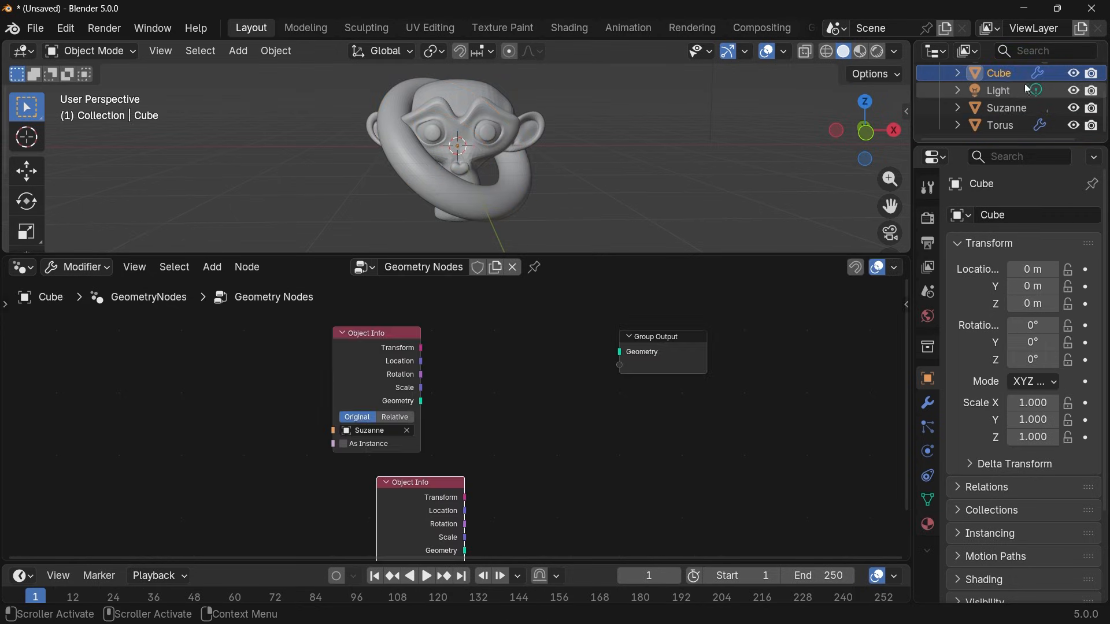
pyautogui.moveTo(514, 445); pyautogui.dragTo(590, 372, button='middle')
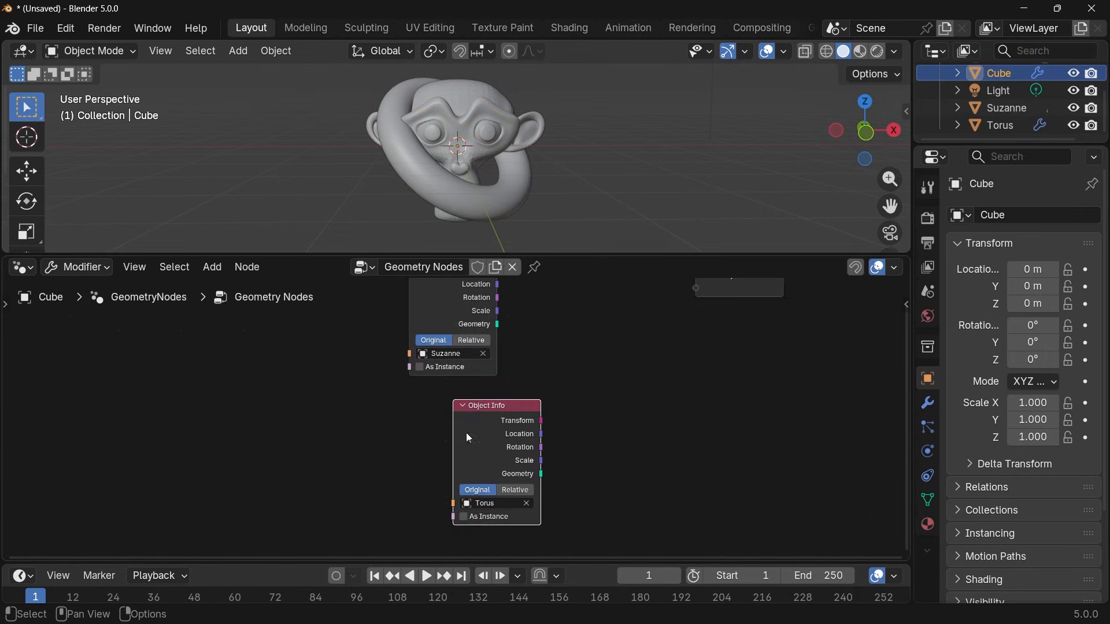
pyautogui.click(483, 342)
pyautogui.click(515, 490)
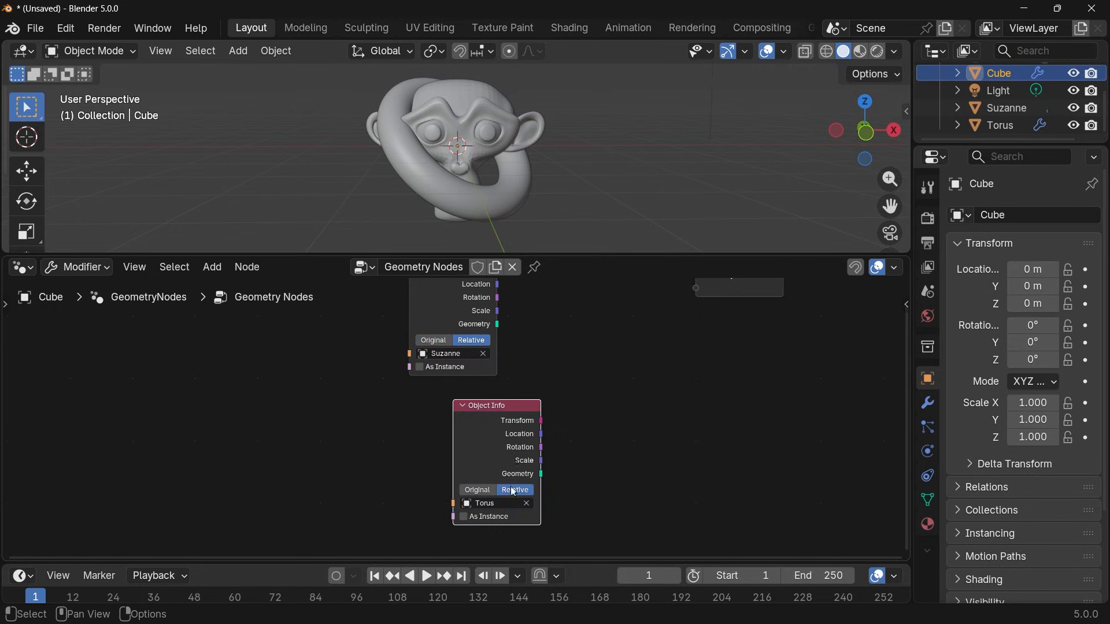
pyautogui.moveTo(476, 404); pyautogui.dragTo(438, 406)
pyautogui.moveTo(442, 399); pyautogui.dragTo(385, 474, button='middle')
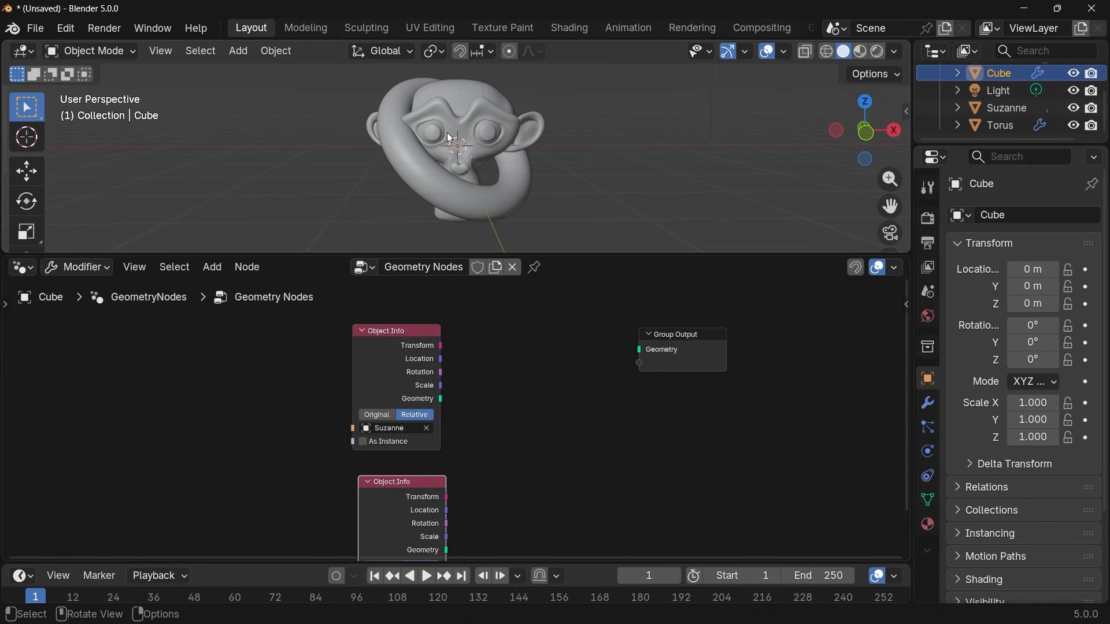
# Add a Mesh to SDF Grid node and connect the Geometry of Suzanne's Object Info node to its Mesh input.
pyautogui.moveTo(693, 355); pyautogui.dragTo(779, 404)
pyautogui.scroll(3, 575, 472)
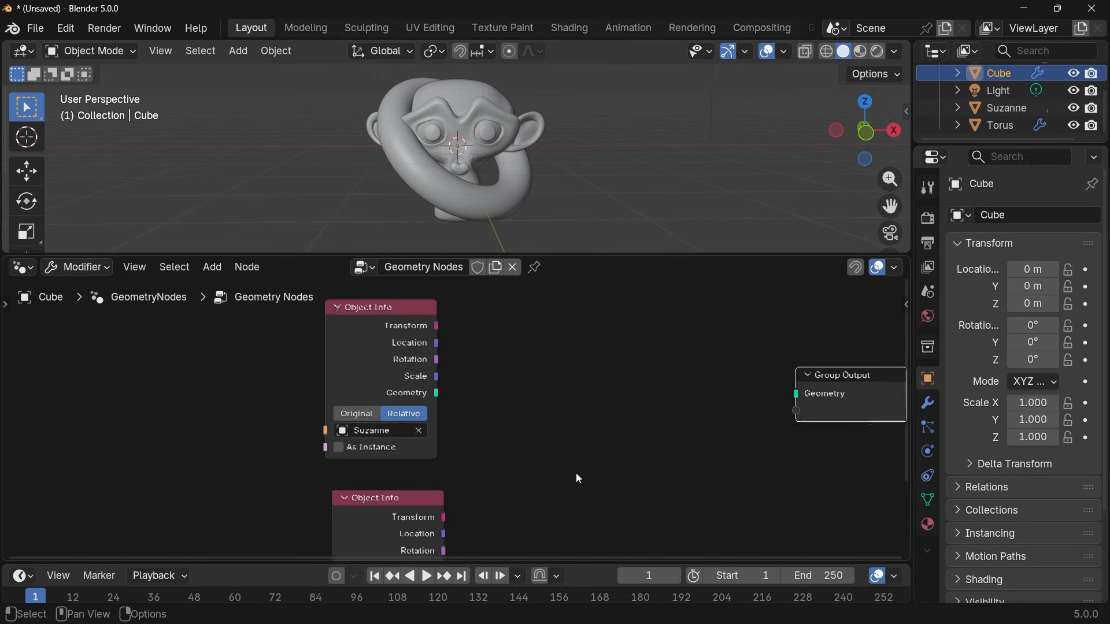
pyautogui.moveTo(575, 472); pyautogui.dragTo(530, 456, button='middle')
pyautogui.hotkey('shift', 'a')
pyautogui.write('mesh to sdf')
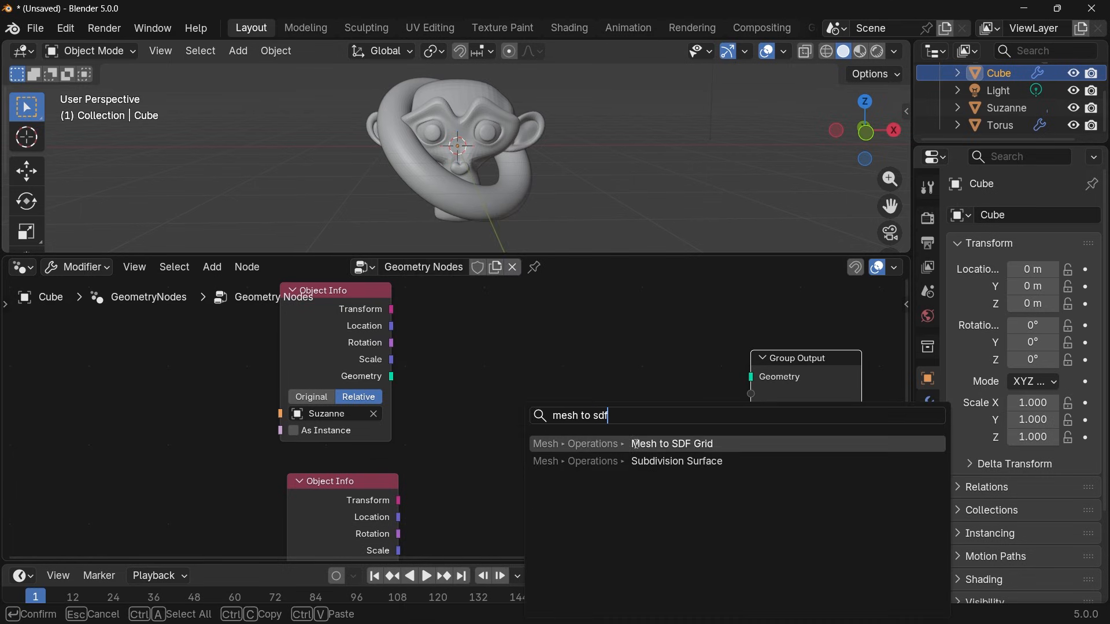
pyautogui.click(634, 444)
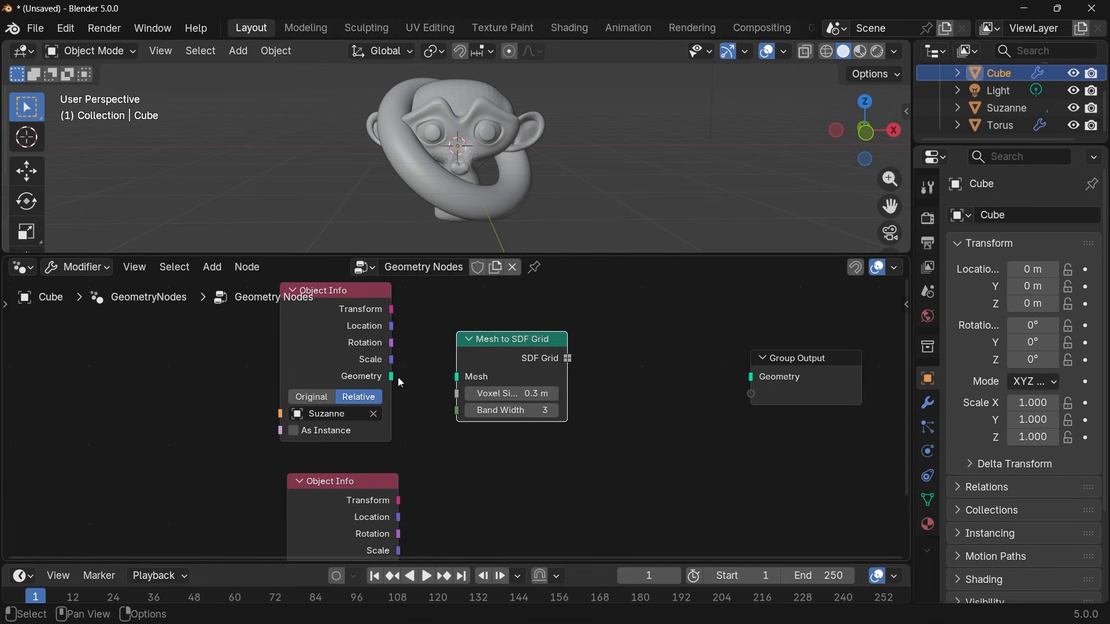
pyautogui.moveTo(393, 378); pyautogui.dragTo(457, 377)
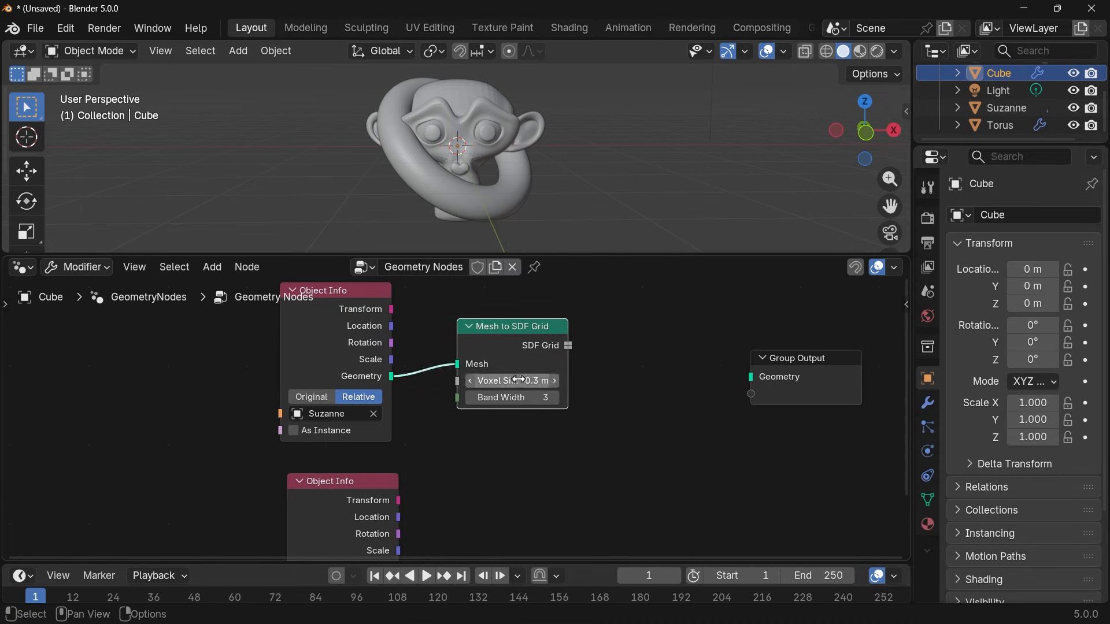
# Set the Voxel Size of the Mesh to SDF Grid node to 0.02 m.
pyautogui.doubleClick(528, 376)
pyautogui.write('0.')
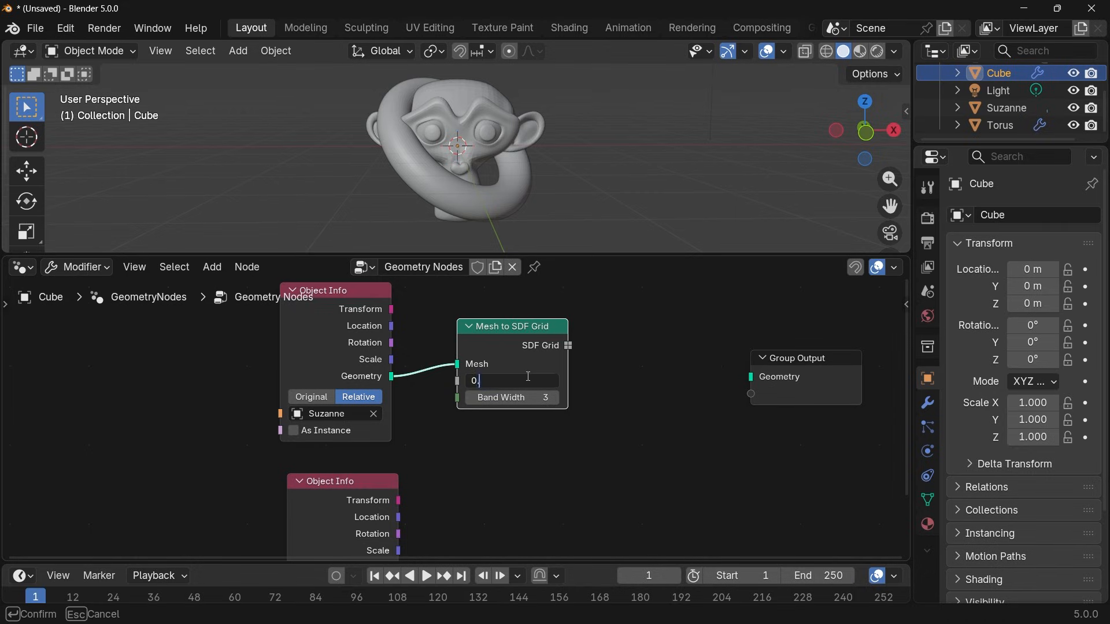
pyautogui.write('02')
pyautogui.press('Return')
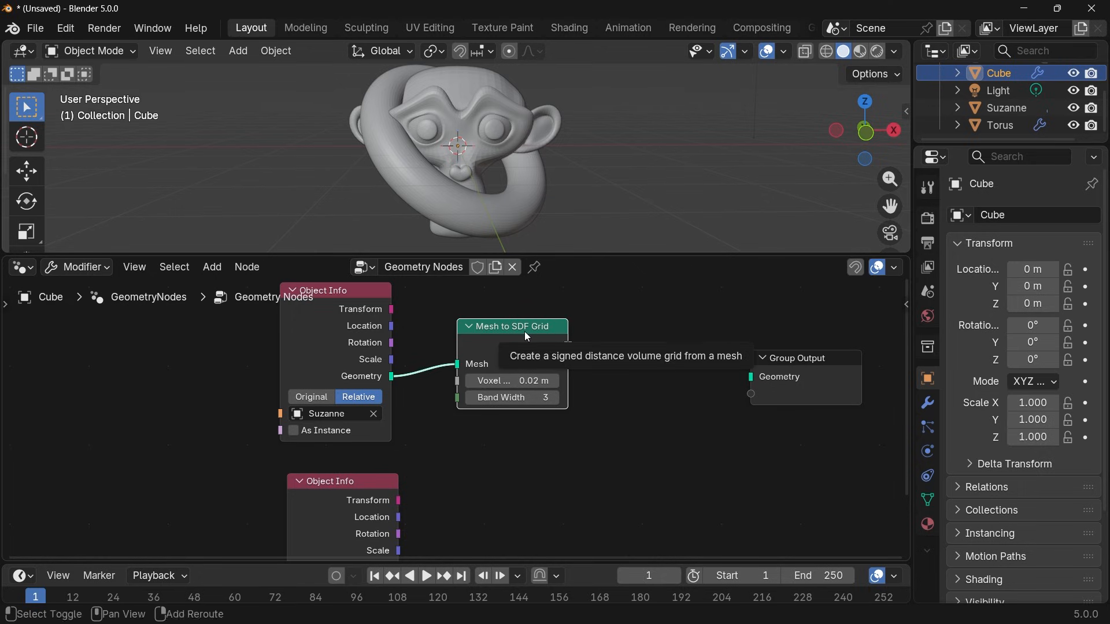
# Duplicate the Mesh to SDF Grid node and connect the Torus Object Info node's Geometry to the copy's Mesh input.
pyautogui.hotkey('shift', 'd')
pyautogui.click(515, 464)
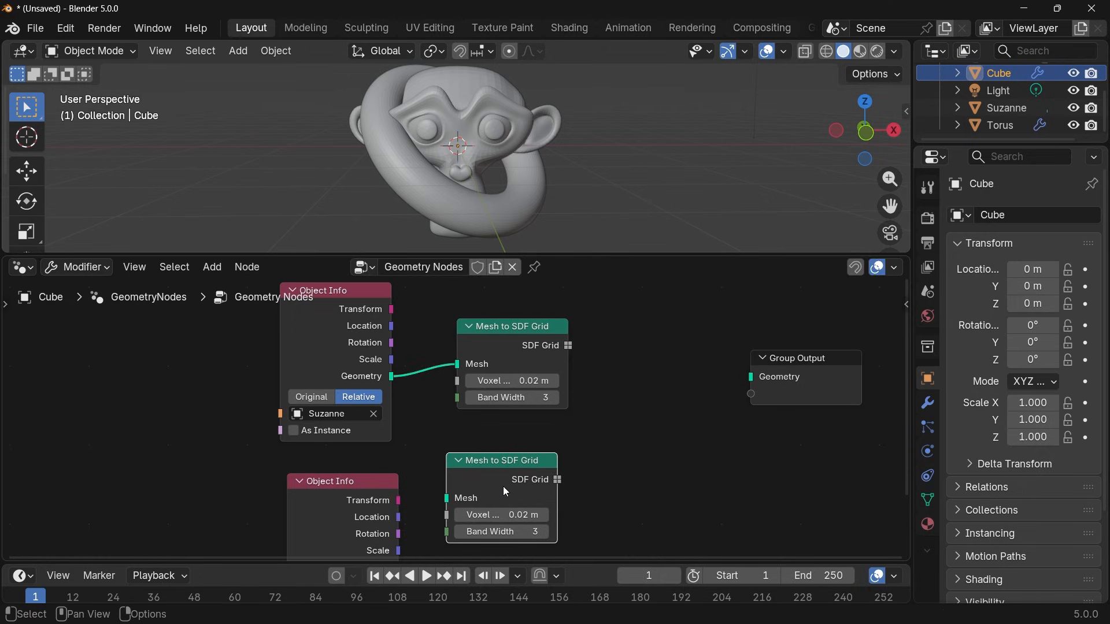
pyautogui.moveTo(503, 487); pyautogui.dragTo(495, 442, button='middle')
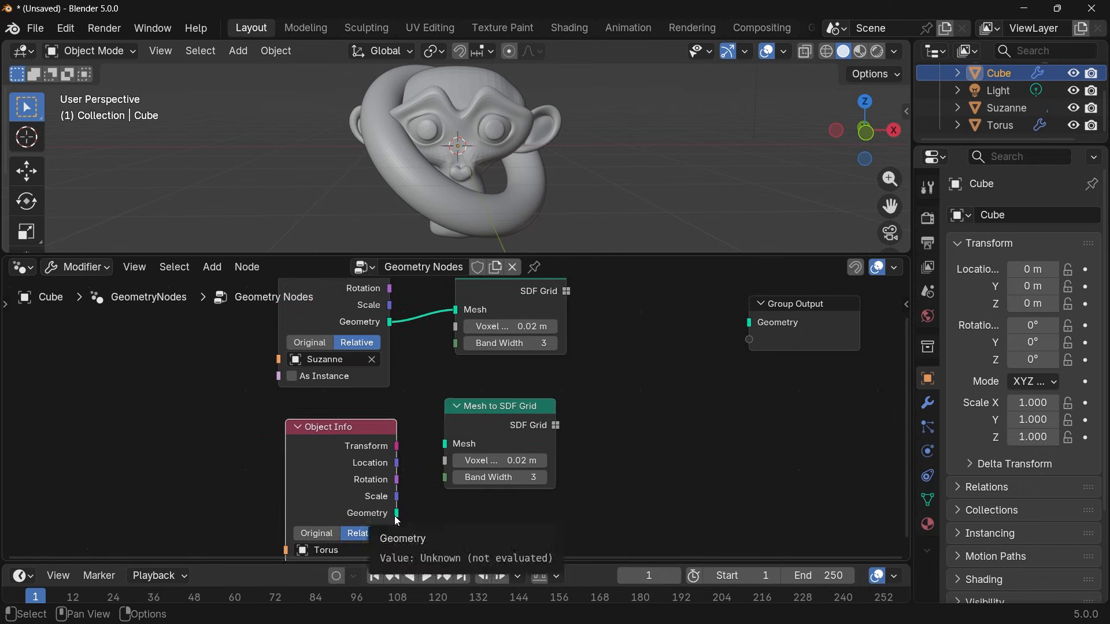
pyautogui.moveTo(396, 514); pyautogui.dragTo(450, 447)
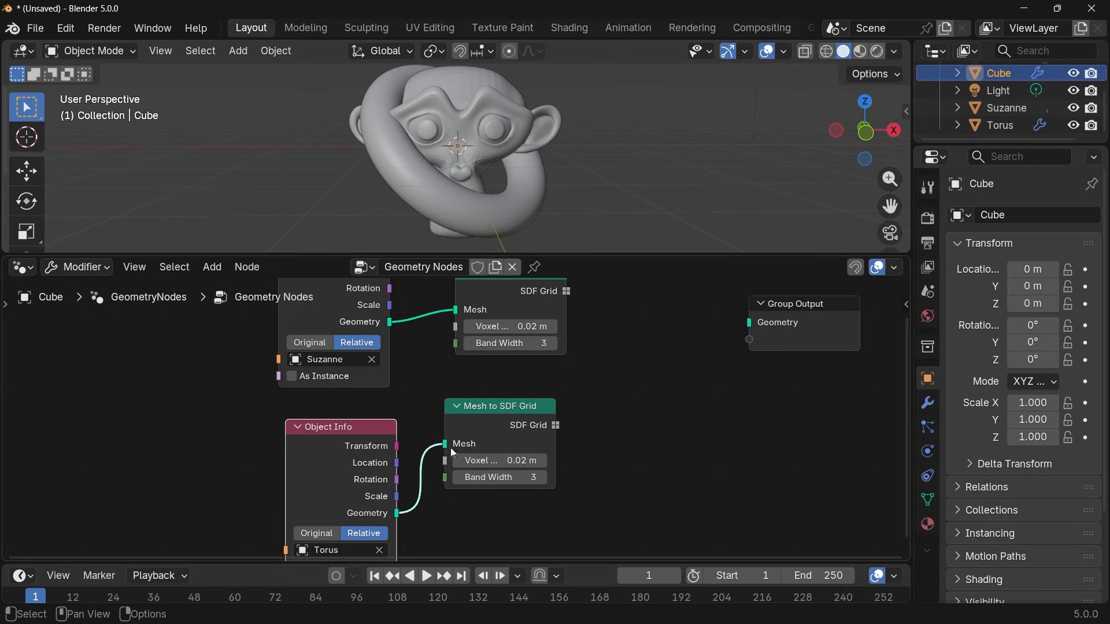
# Add a float Mix node before the Group Output, feeding Suzanne's SDF Grid into A and the torus's SDF Grid into B.
pyautogui.moveTo(674, 436); pyautogui.dragTo(656, 431, button='middle')
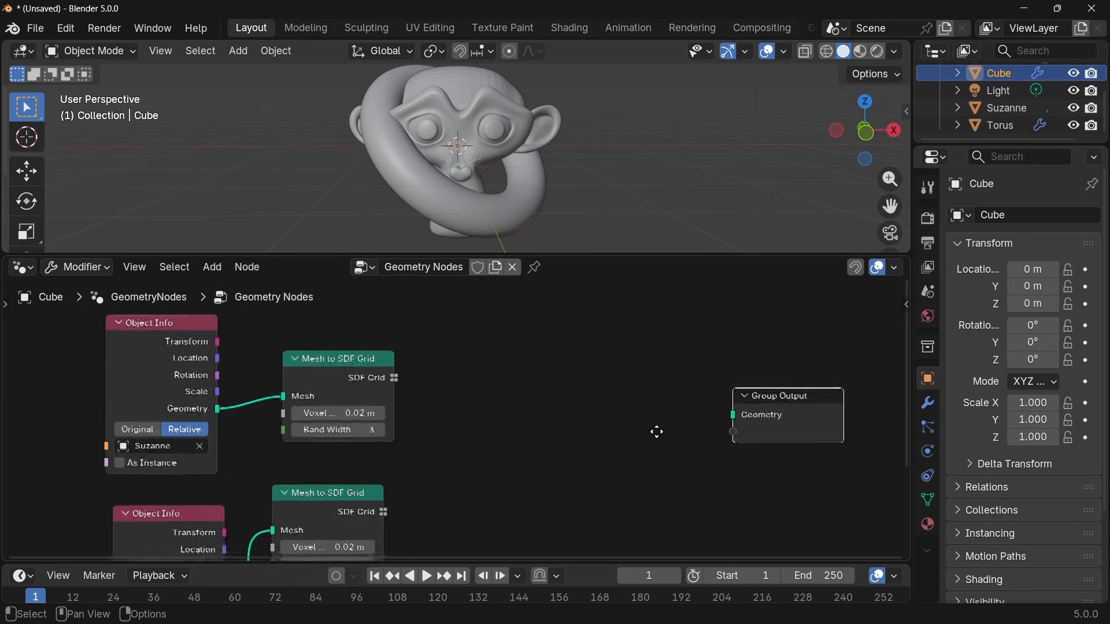
pyautogui.scroll(-2, 212, 489)
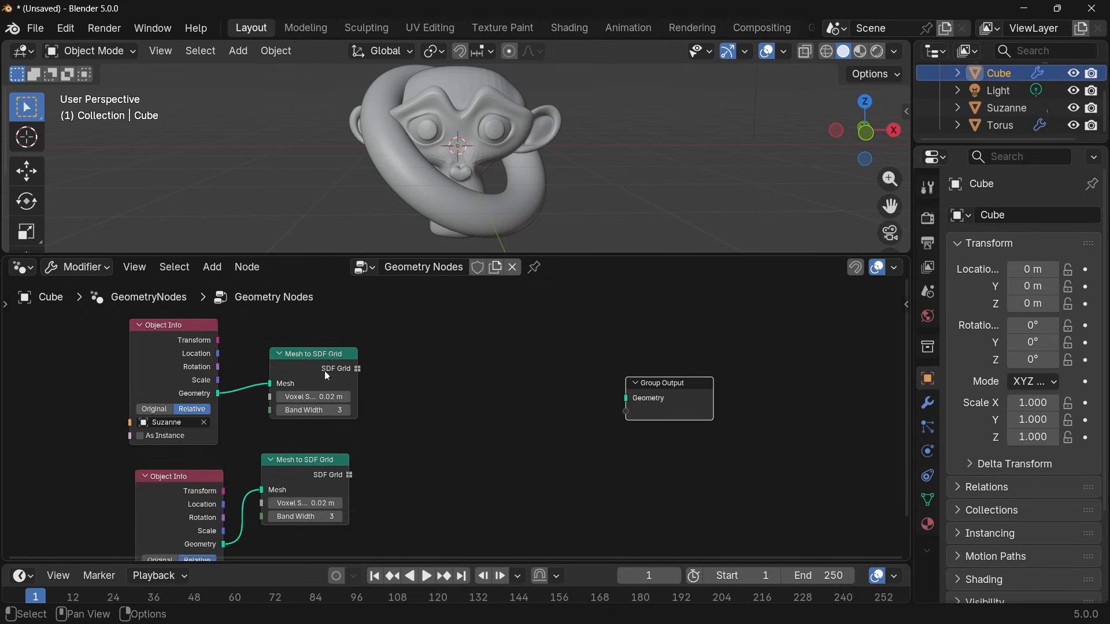
pyautogui.hotkey('shift', 'a')
pyautogui.write('mix')
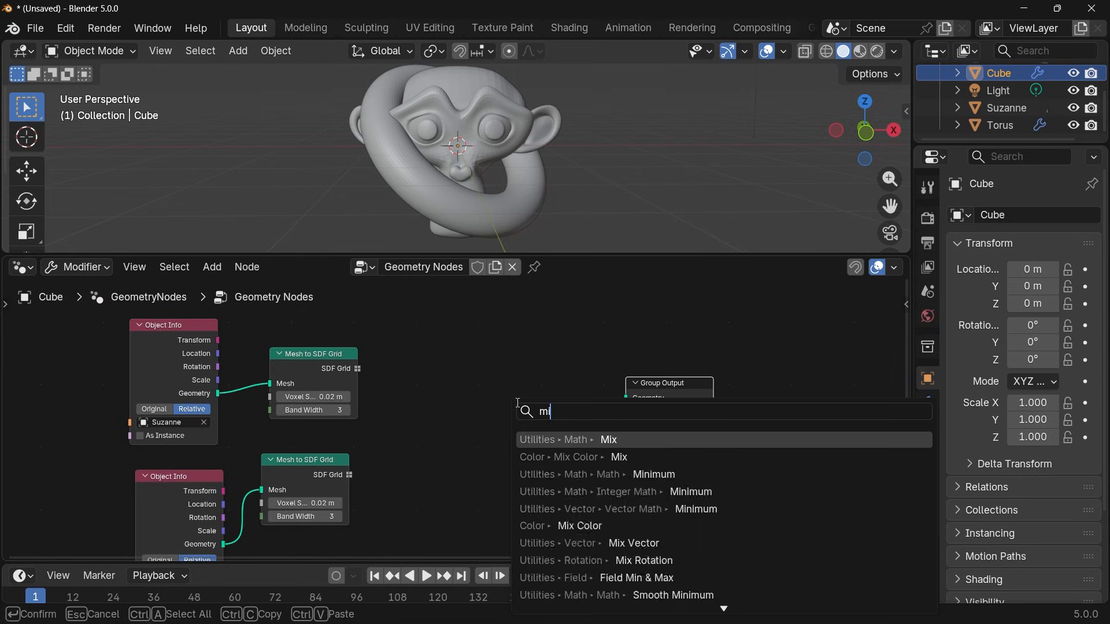
pyautogui.press('Return')
pyautogui.click(425, 393)
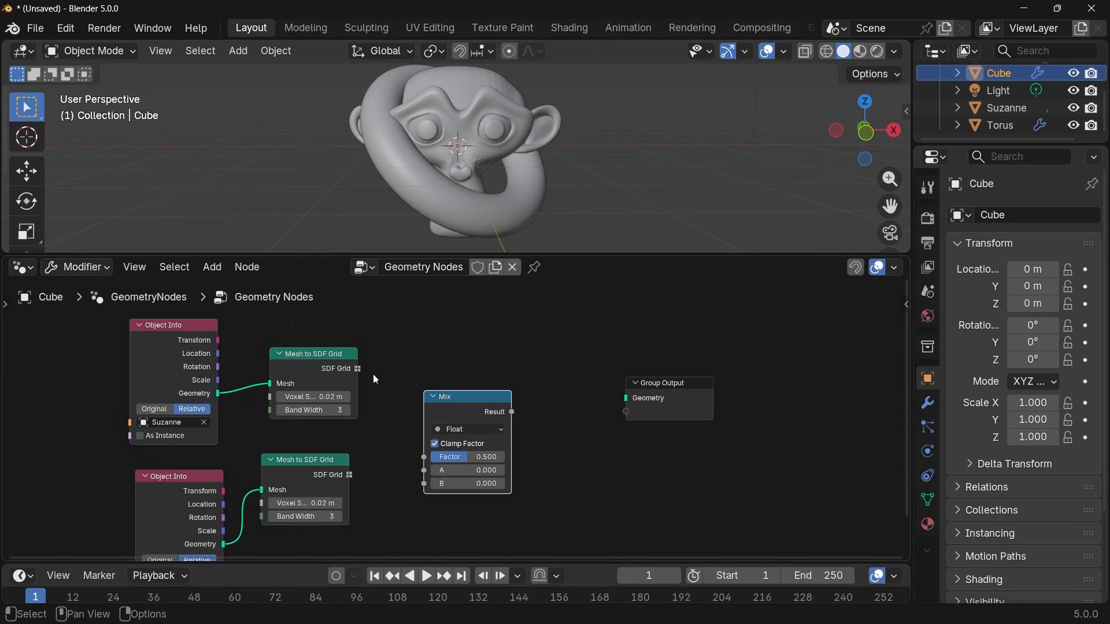
pyautogui.moveTo(357, 368); pyautogui.dragTo(424, 470)
pyautogui.moveTo(349, 474); pyautogui.dragTo(425, 484)
pyautogui.moveTo(459, 405); pyautogui.dragTo(549, 391)
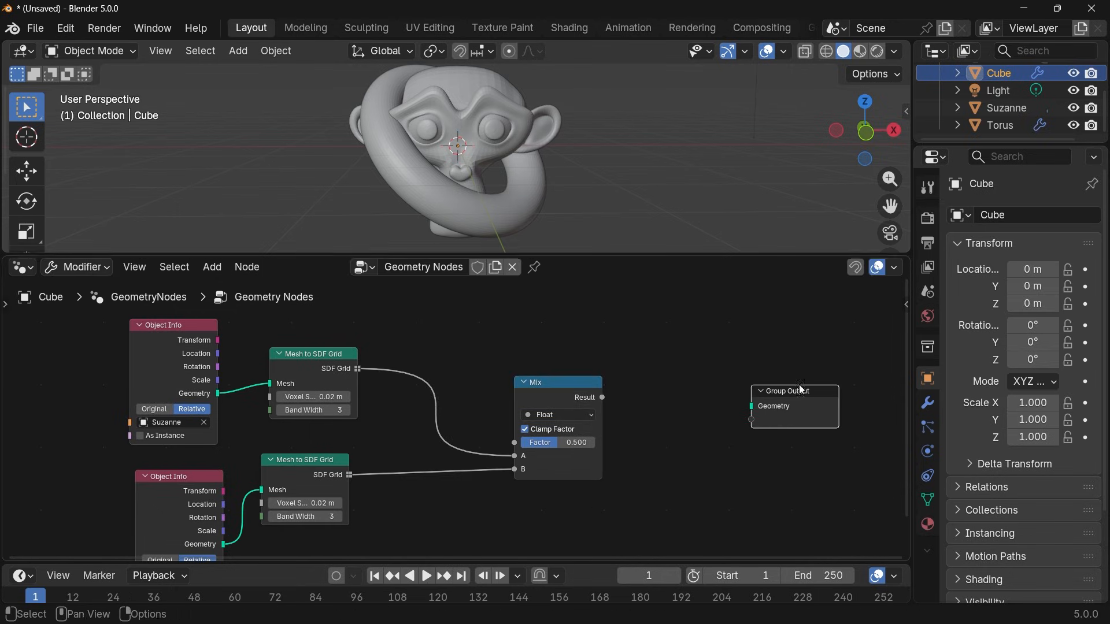
pyautogui.moveTo(658, 441); pyautogui.dragTo(572, 427, button='middle')
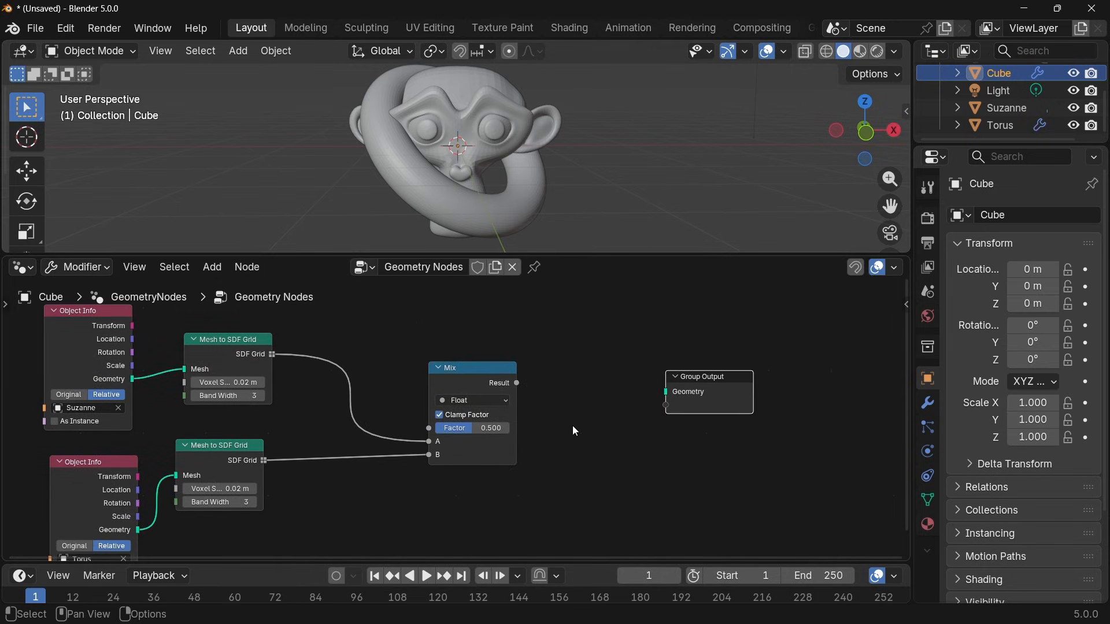
# Hide the original Suzanne and Torus objects in the viewport and in renders.
pyautogui.click(1074, 108)
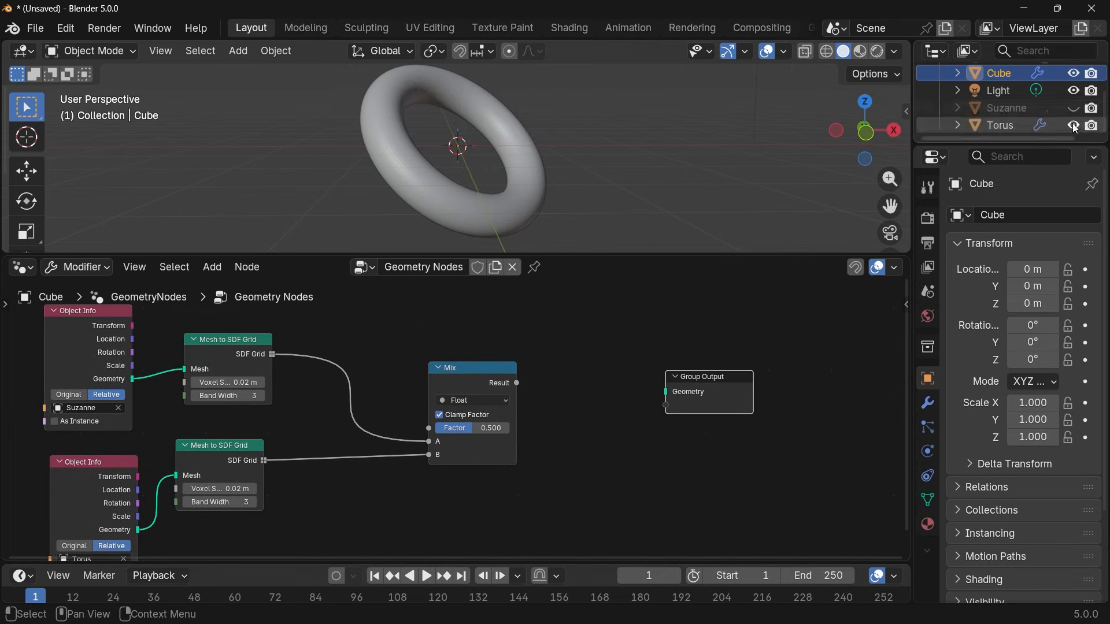
pyautogui.click(1073, 125)
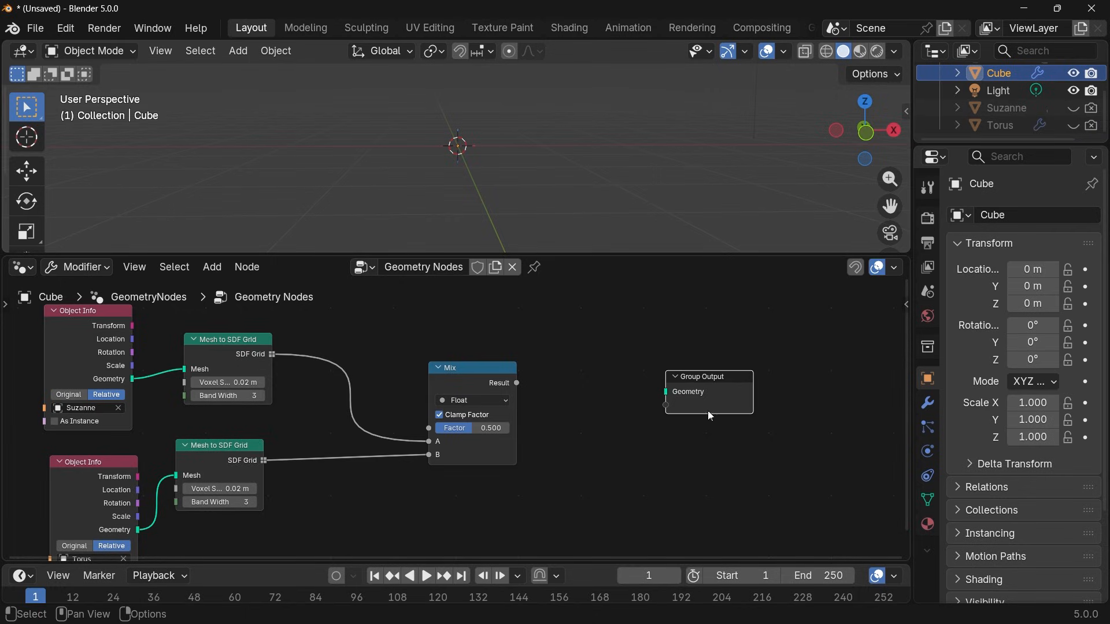
# Add a Grid to Mesh node after the Mix node and connect the Mix Result to its Grid input.
pyautogui.hotkey('shift', 'a')
pyautogui.moveTo(594, 429)
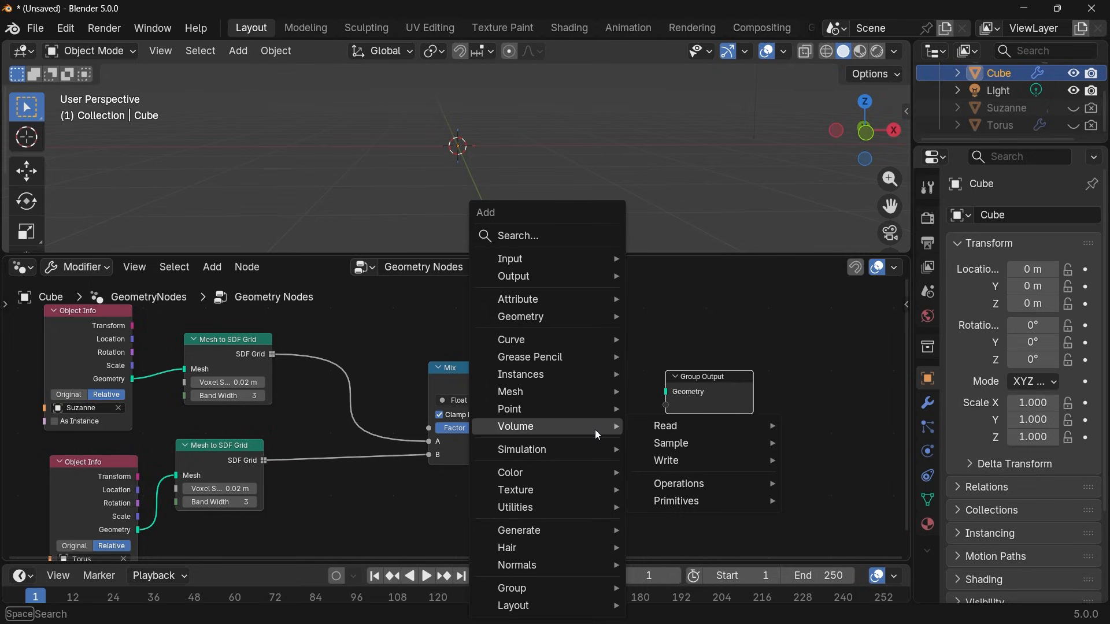
pyautogui.write('grid to m')
pyautogui.press('Return')
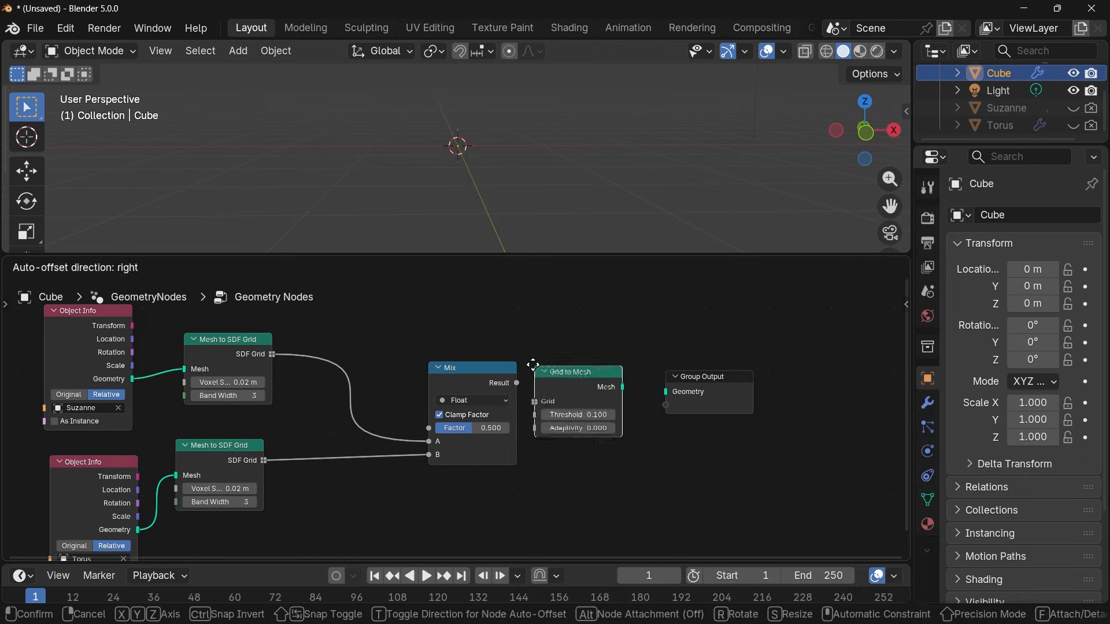
pyautogui.click(525, 380)
pyautogui.moveTo(521, 384); pyautogui.dragTo(532, 401)
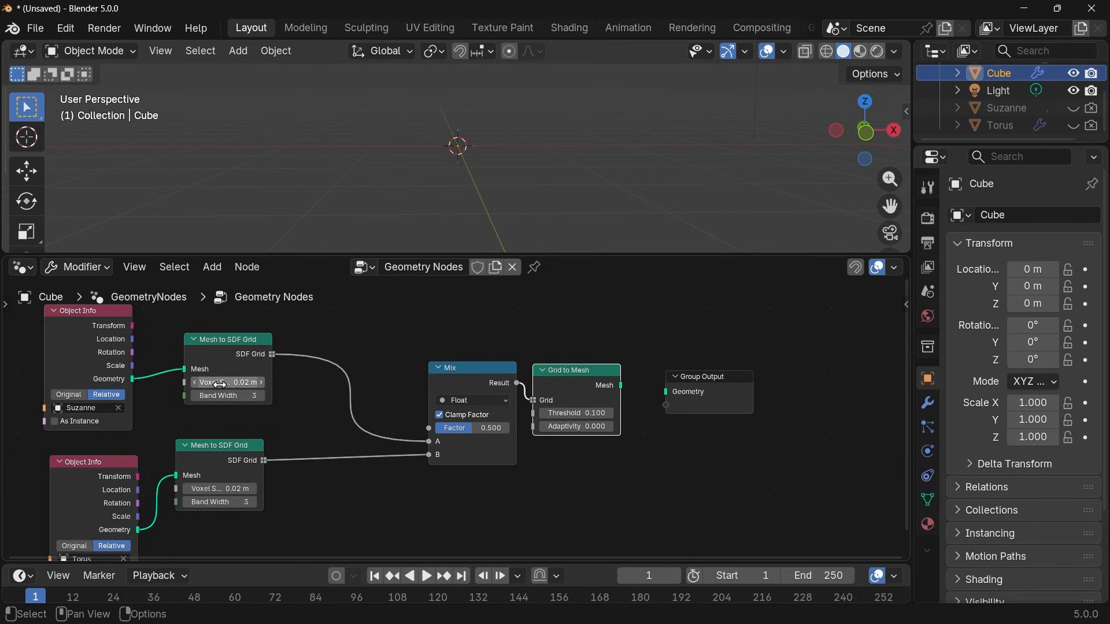
# Set the Grid to Mesh node's Threshold to 0.02 and connect its Mesh output to the Group Output's Geometry.
pyautogui.click(569, 412)
pyautogui.write('0.0')
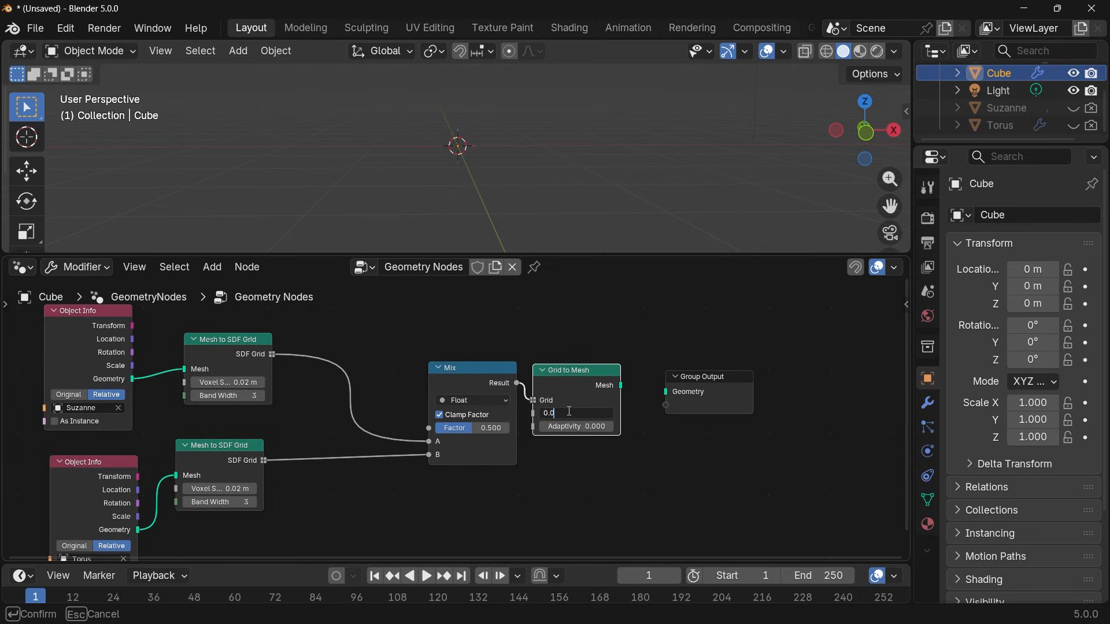
pyautogui.write('2')
pyautogui.press('Return')
pyautogui.moveTo(621, 385); pyautogui.dragTo(666, 392)
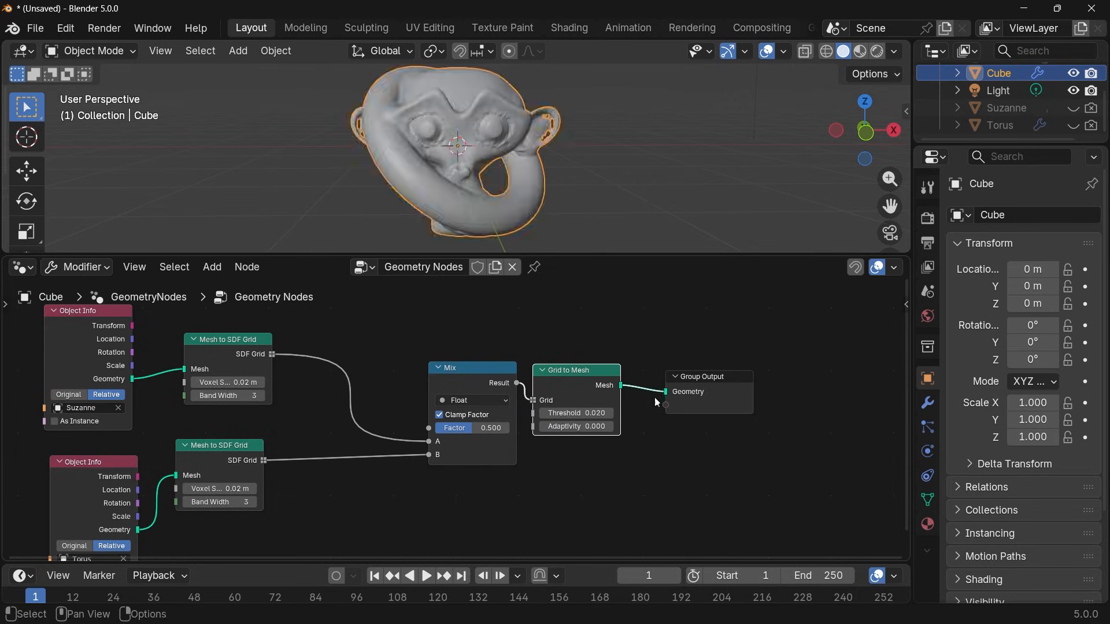
# Set the Mix Factor to 1 and move the Mix, Grid to Mesh and Group Output nodes farther from the SDF grid nodes.
pyautogui.moveTo(481, 427); pyautogui.dragTo(512, 432)
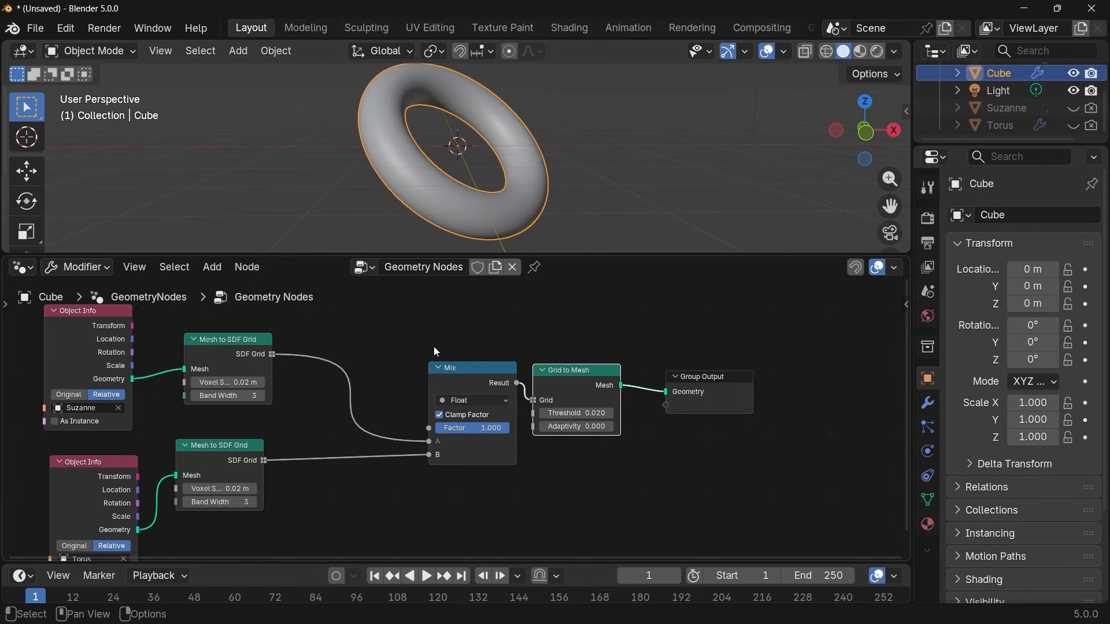
pyautogui.moveTo(458, 341); pyautogui.dragTo(758, 501)
pyautogui.moveTo(490, 388); pyautogui.dragTo(567, 412)
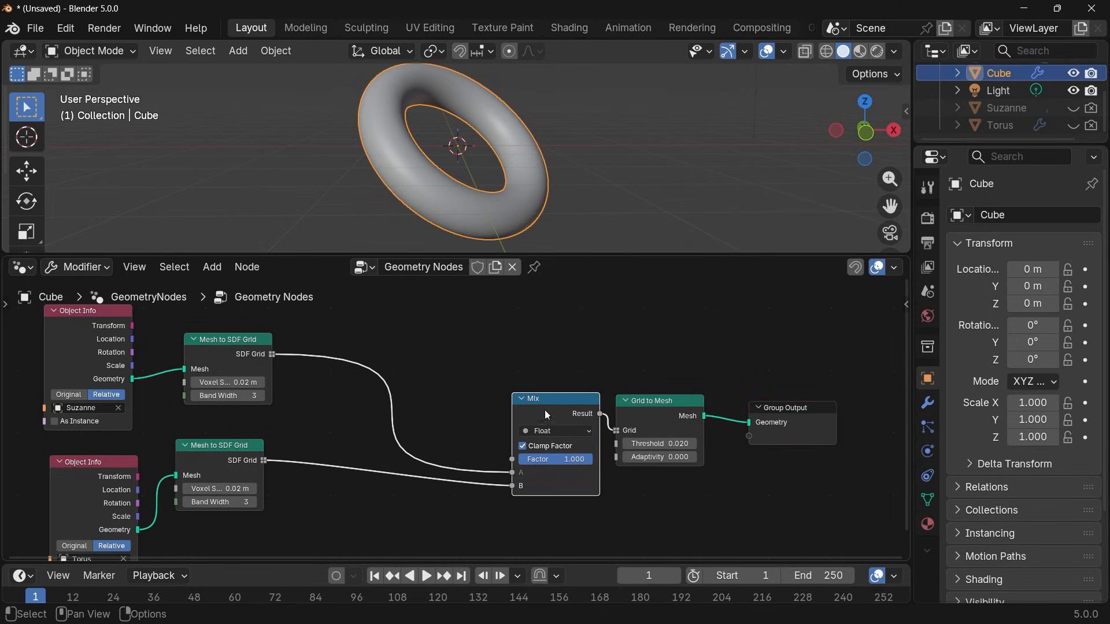
# Duplicate the Mix node twice, inserting one copy after each Mesh to SDF Grid node on the Suzanne and torus links into input A.
pyautogui.hotkey('shift', 'd')
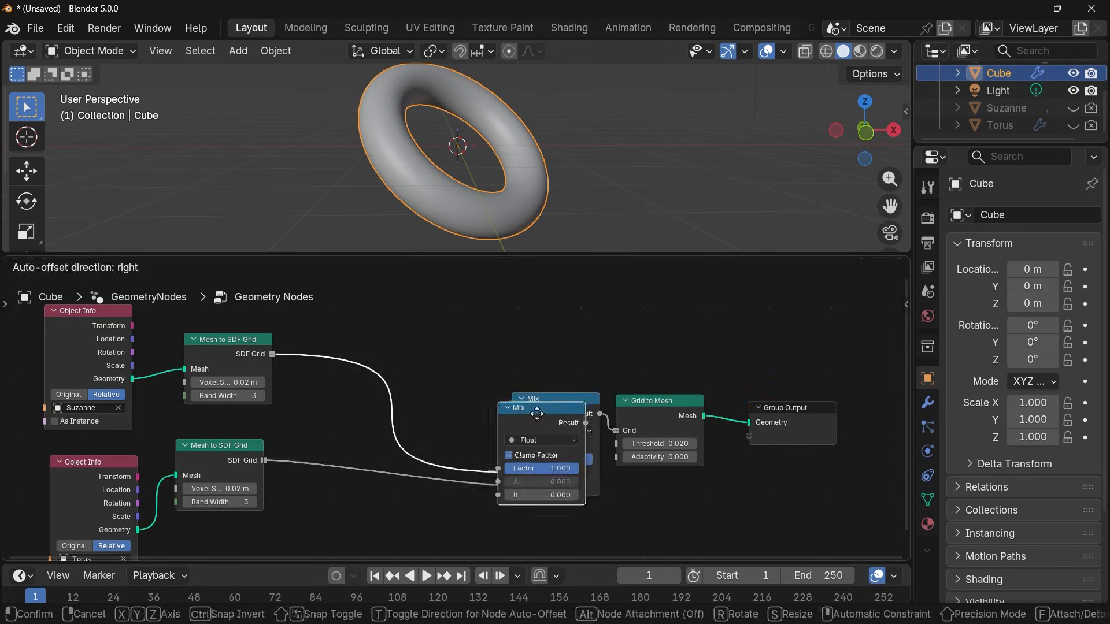
pyautogui.click(353, 329)
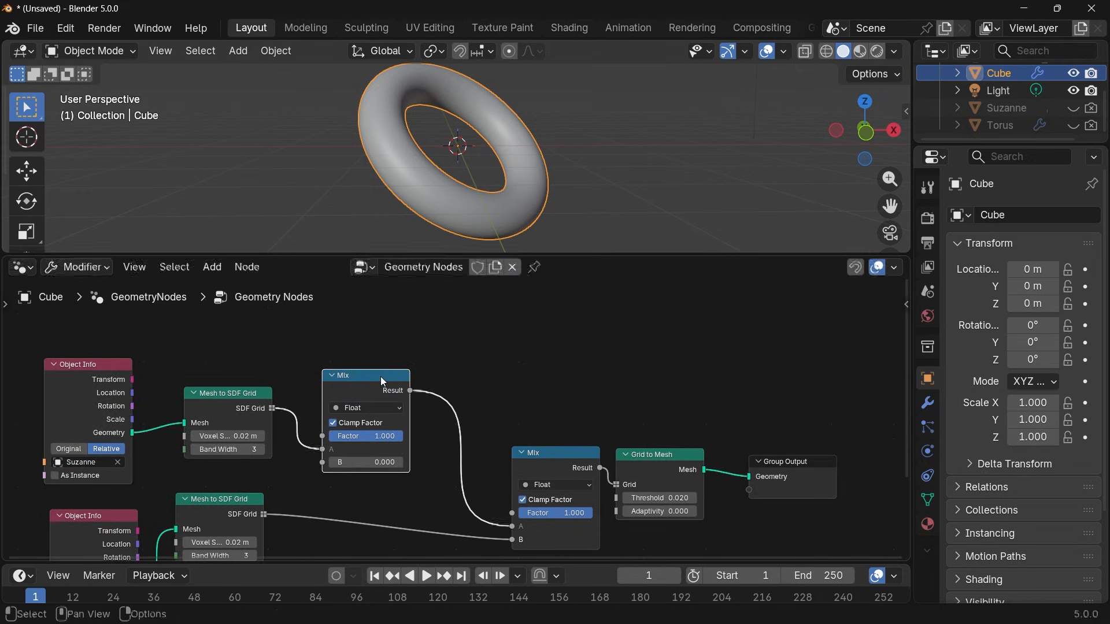
pyautogui.moveTo(321, 430); pyautogui.dragTo(337, 361, button='middle')
pyautogui.hotkey('shift', 'd')
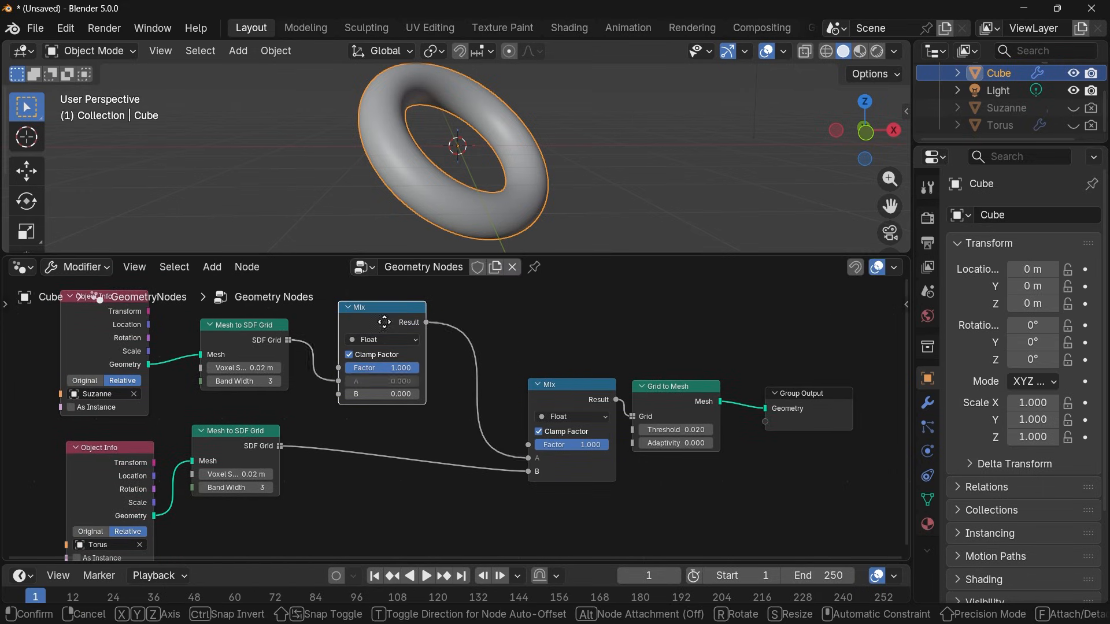
pyautogui.click(372, 461)
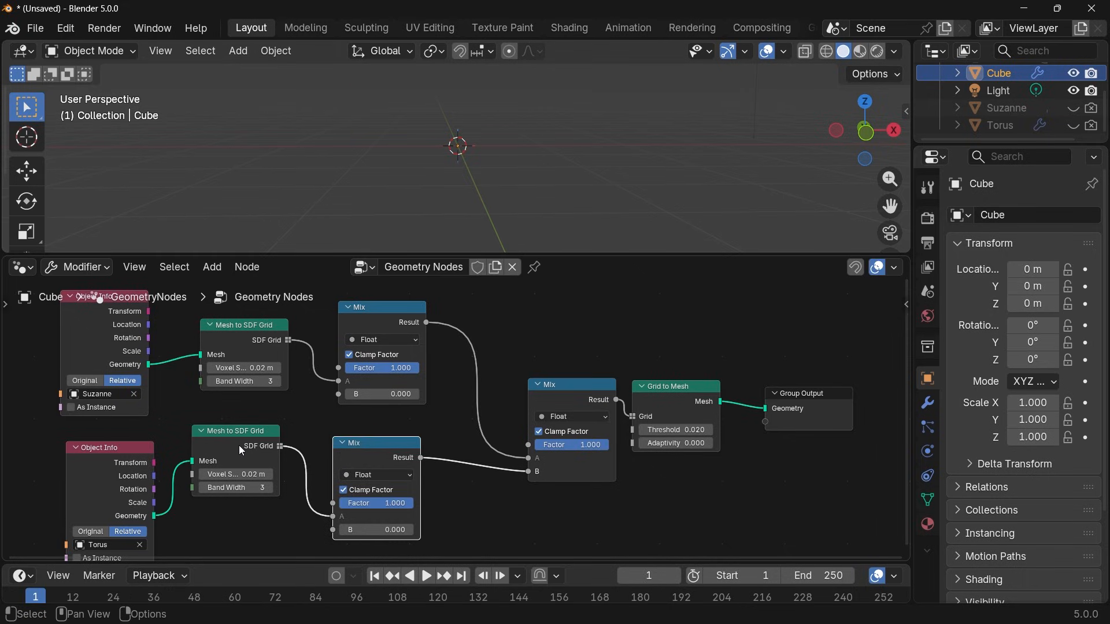
# Set the Factor of both newly inserted Mix nodes to 0.
pyautogui.moveTo(443, 399); pyautogui.dragTo(522, 392, button='middle')
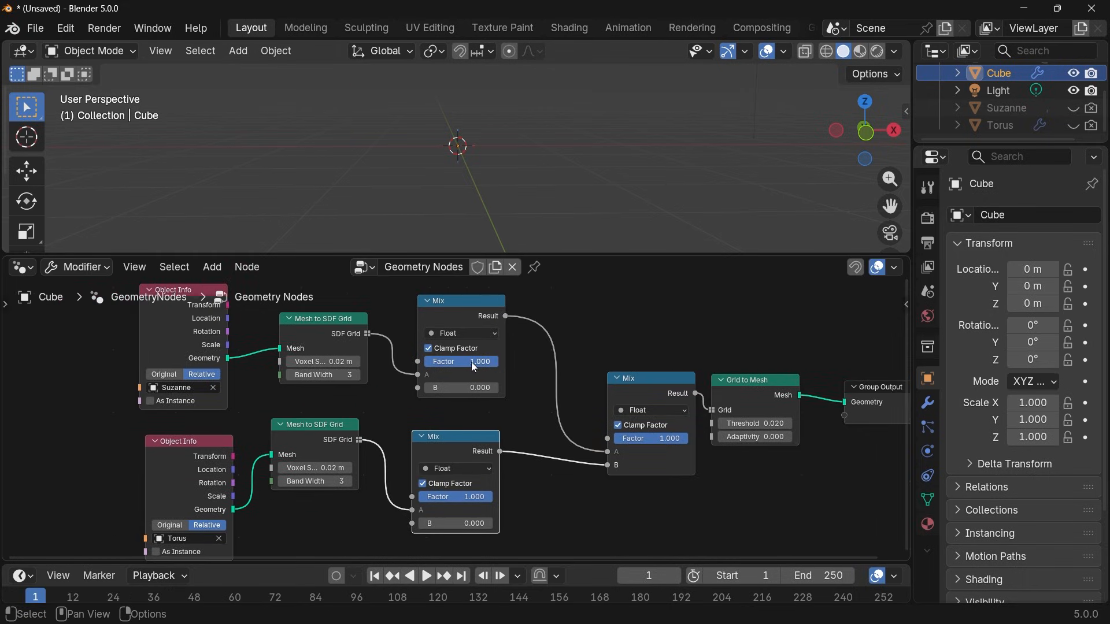
pyautogui.moveTo(470, 362); pyautogui.dragTo(396, 362)
pyautogui.moveTo(482, 493); pyautogui.dragTo(407, 494)
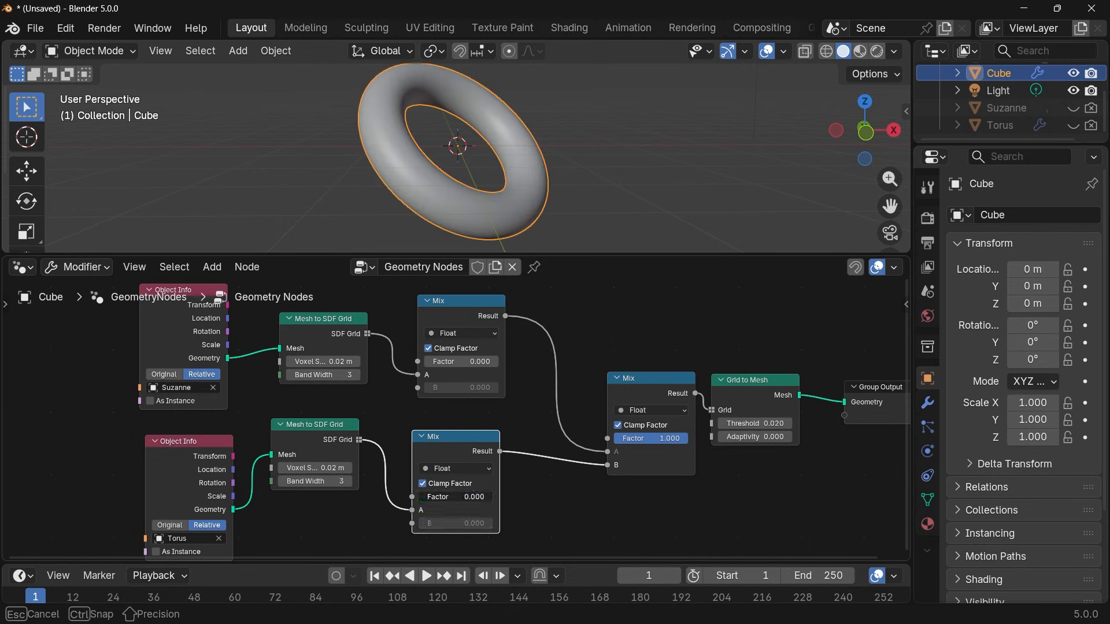
# Add a Noise Texture node below the torus's Mesh to SDF Grid node.
pyautogui.scroll(-1, 440, 468)
pyautogui.moveTo(407, 494); pyautogui.dragTo(463, 416, button='middle')
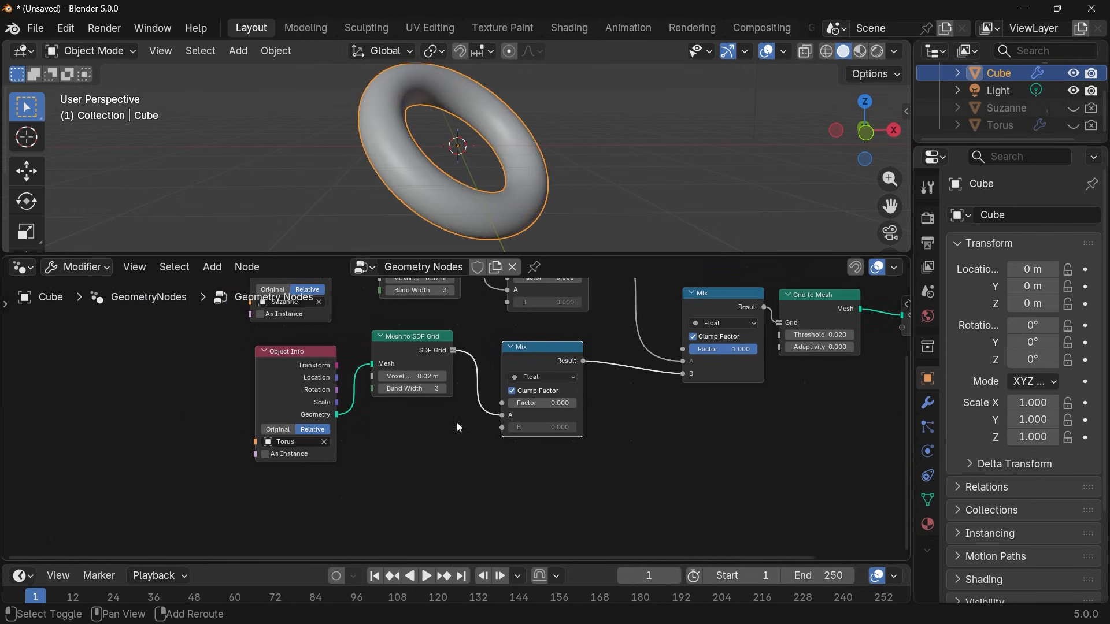
pyautogui.hotkey('shift', 'a')
pyautogui.write('noise')
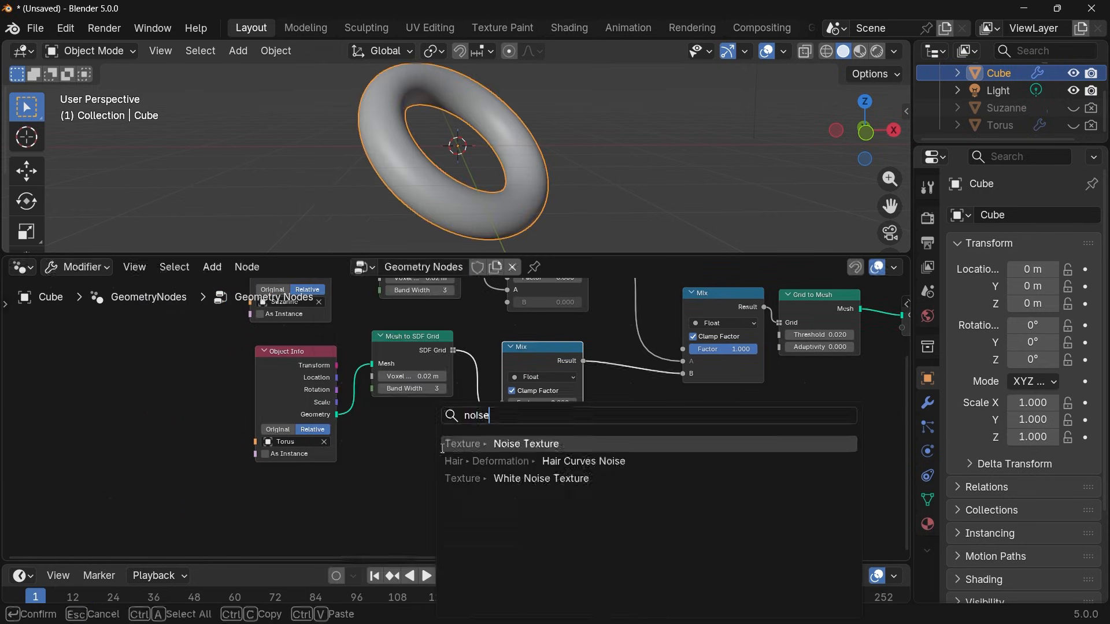
pyautogui.press('Return')
pyautogui.click(454, 437)
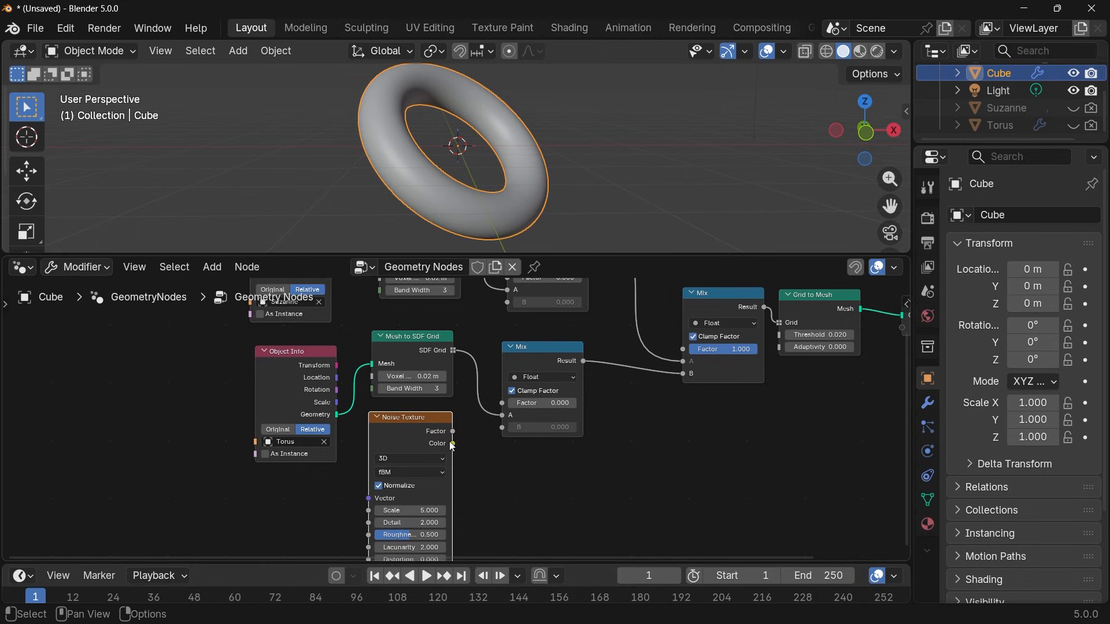
# Connect the Noise Texture's Factor output to the B inputs of both the Suzanne and torus Mix nodes.
pyautogui.moveTo(472, 431); pyautogui.dragTo(452, 478, button='middle')
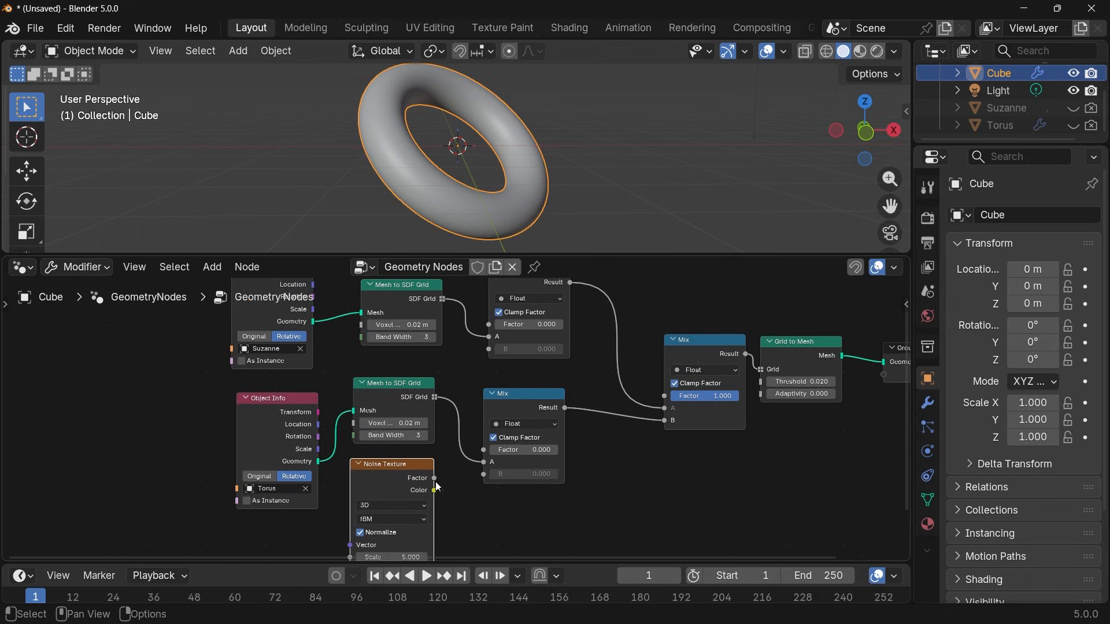
pyautogui.moveTo(435, 484); pyautogui.dragTo(480, 357)
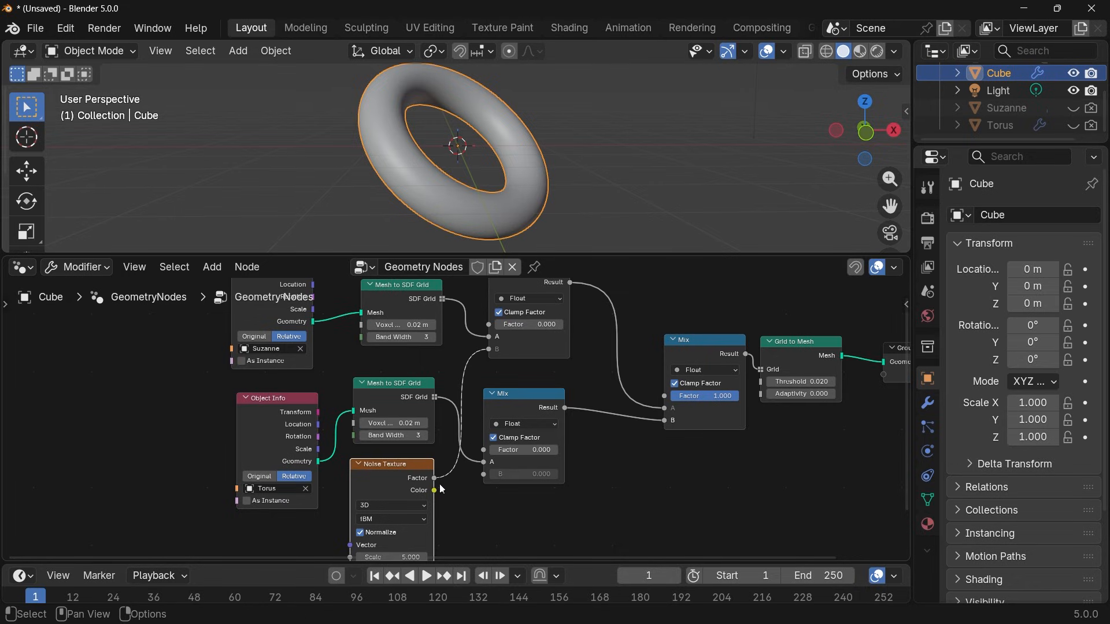
pyautogui.moveTo(435, 485); pyautogui.dragTo(480, 489)
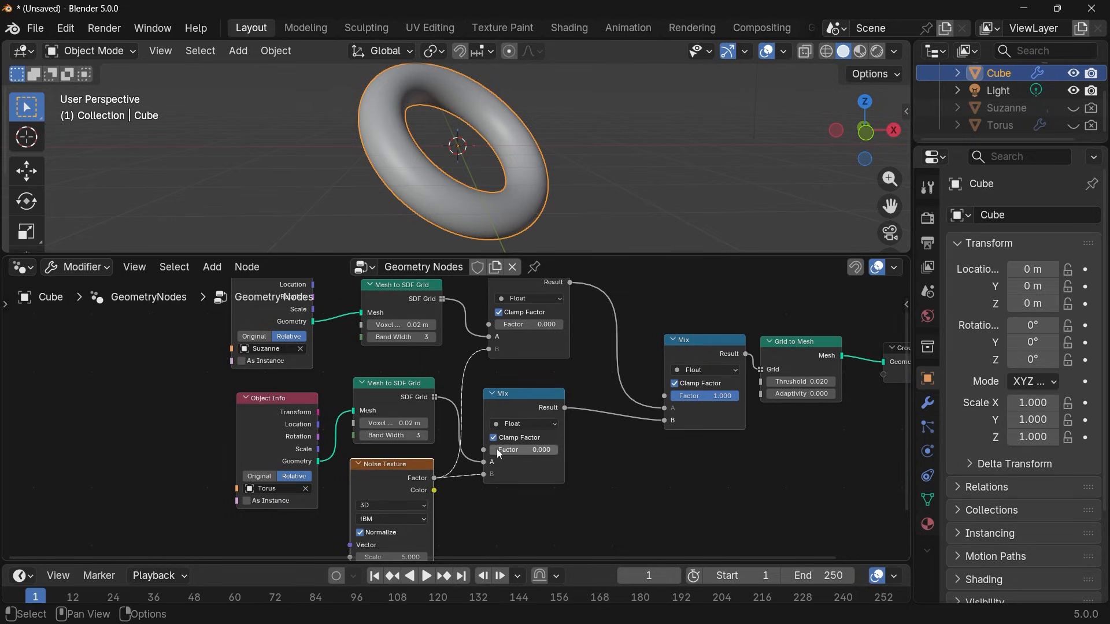
# Set the torus Mix node's Factor to 1 and disable Normalize on the Noise Texture.
pyautogui.moveTo(508, 450); pyautogui.dragTo(558, 450)
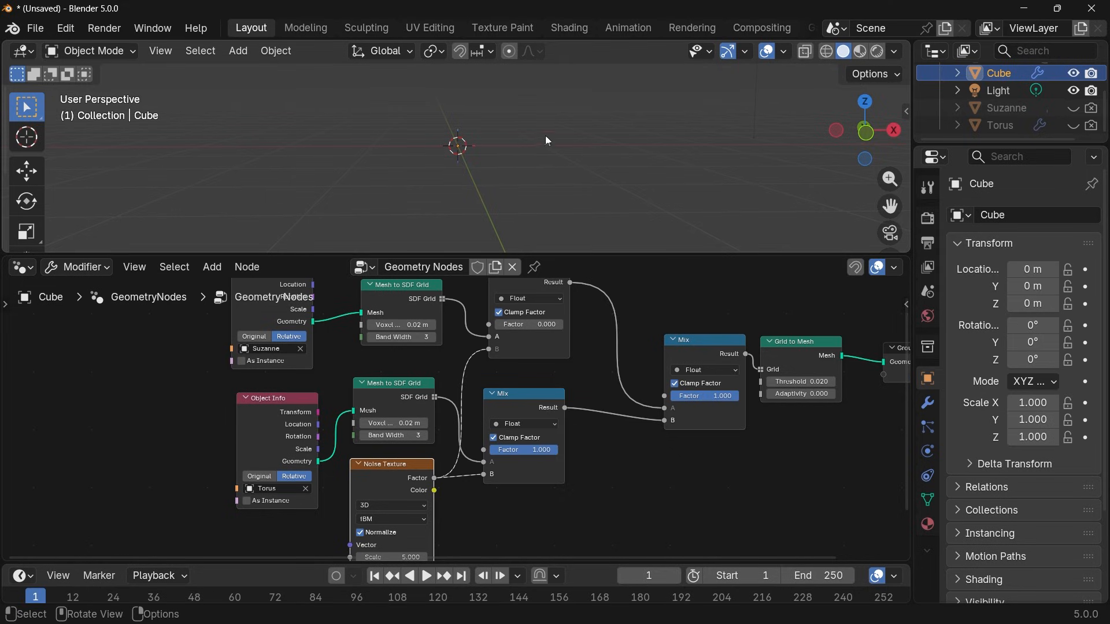
pyautogui.moveTo(384, 505); pyautogui.dragTo(410, 478, button='middle')
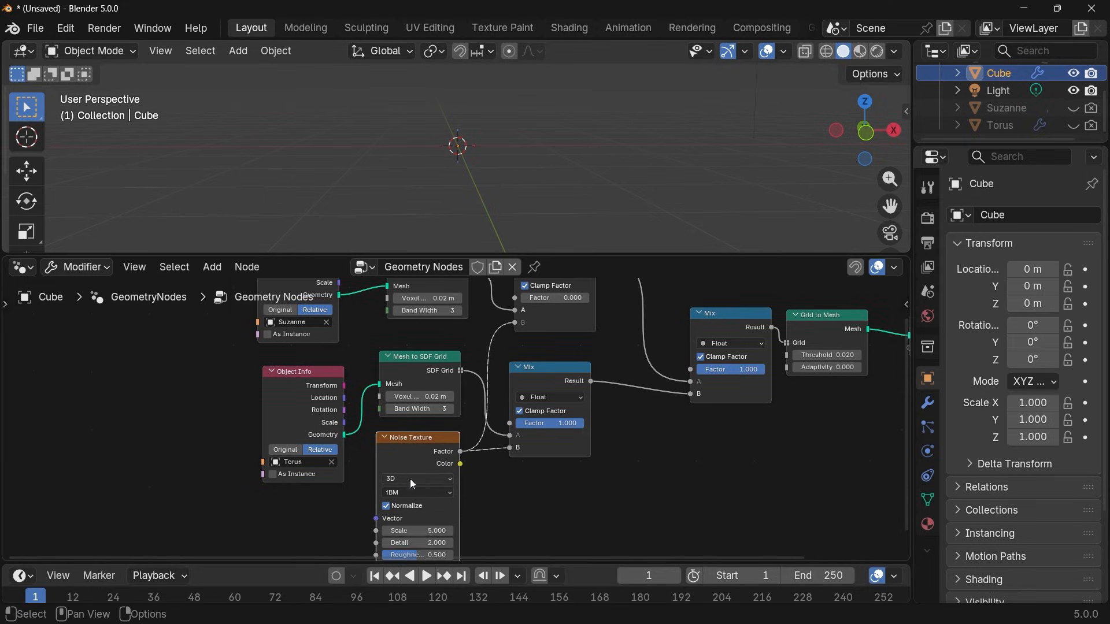
pyautogui.click(386, 507)
pyautogui.moveTo(576, 429)
pyautogui.mouseDown()
pyautogui.moveTo(537, 426)
pyautogui.moveTo(596, 426)
pyautogui.mouseUp()
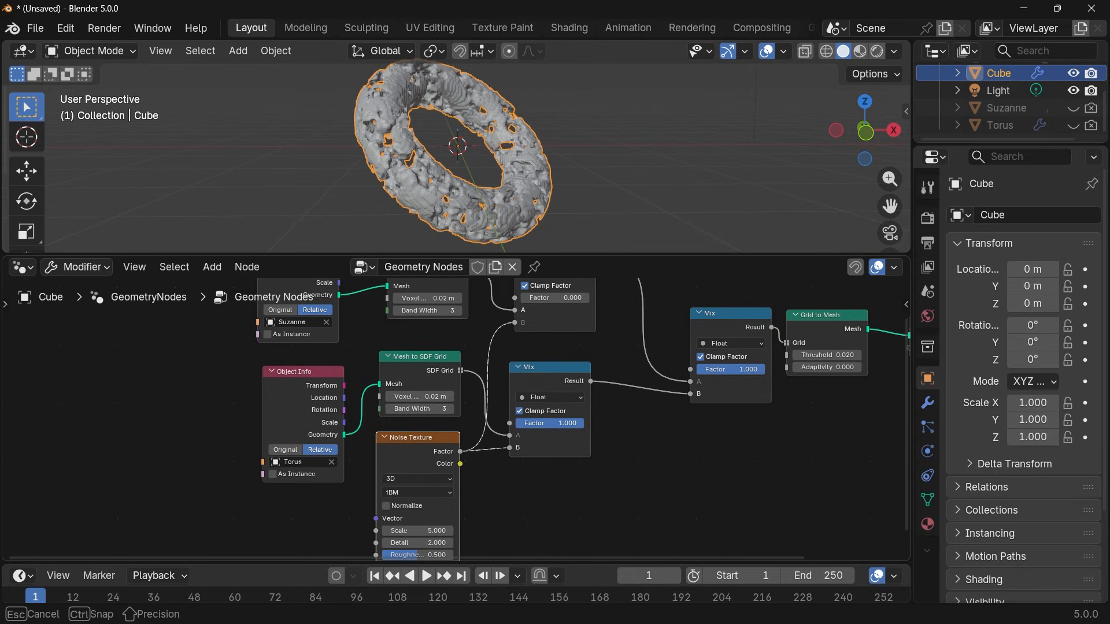
# Change the Noise Texture's Scale value.
pyautogui.moveTo(517, 494); pyautogui.dragTo(537, 466, button='middle')
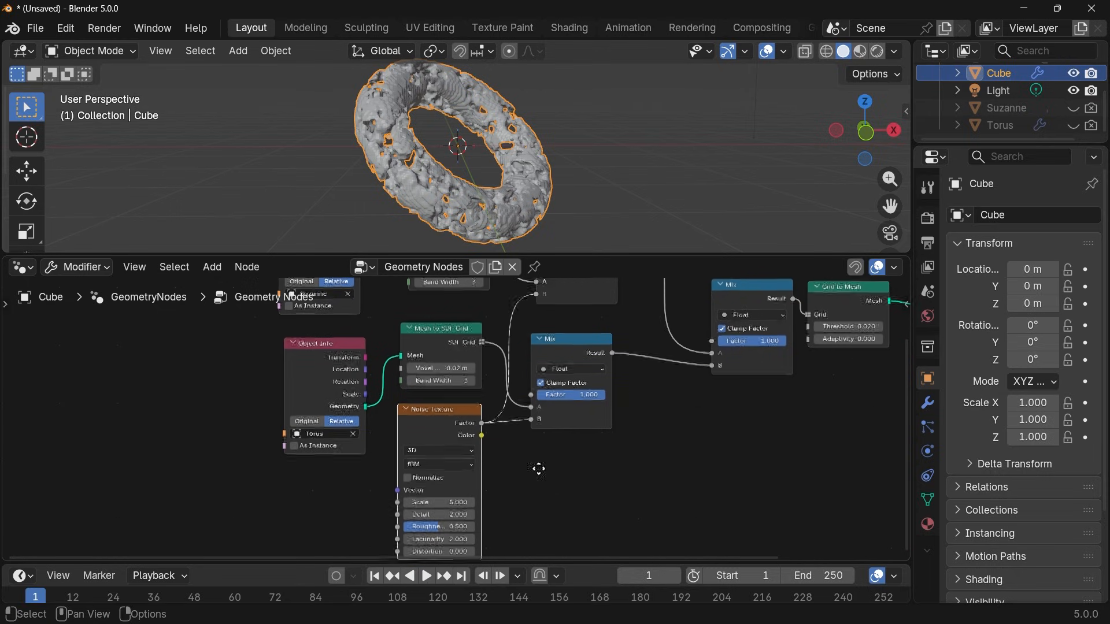
pyautogui.click(451, 507)
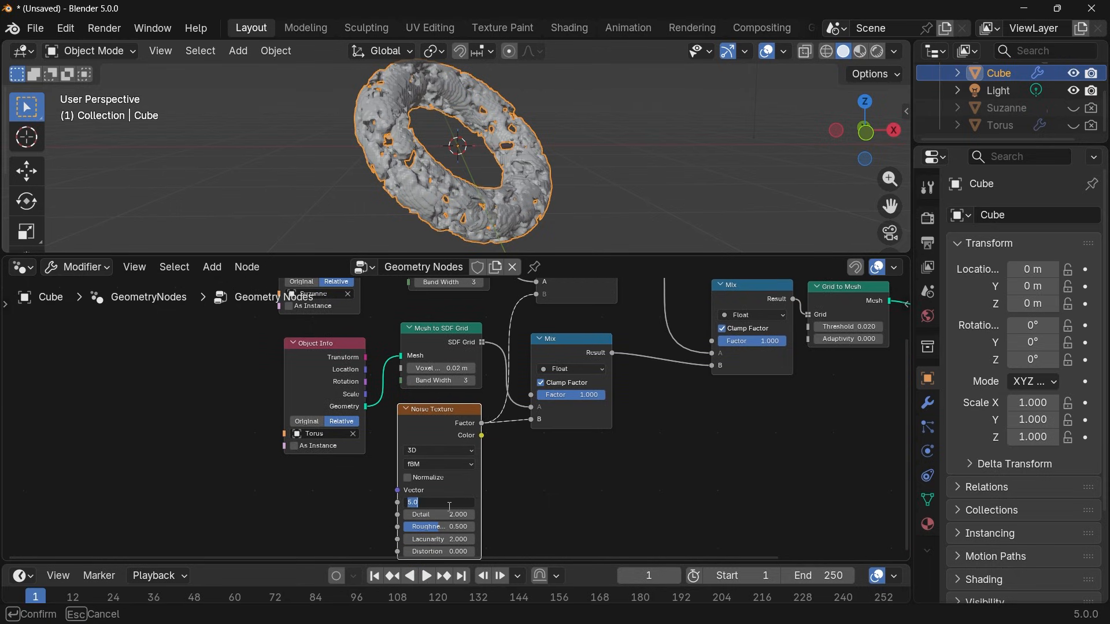
pyautogui.press('Return')
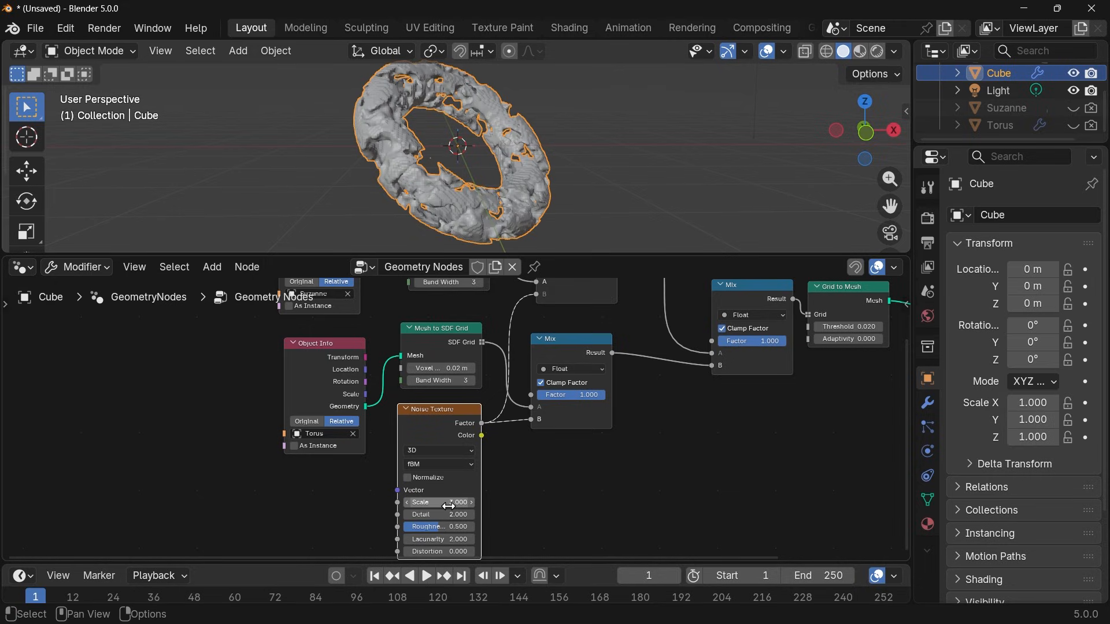
# Try the Noise Texture's Color output on the torus Mix node's B input, and restore the Factor connection.
pyautogui.moveTo(482, 435); pyautogui.dragTo(532, 428)
pyautogui.moveTo(536, 460); pyautogui.dragTo(514, 524, button='middle')
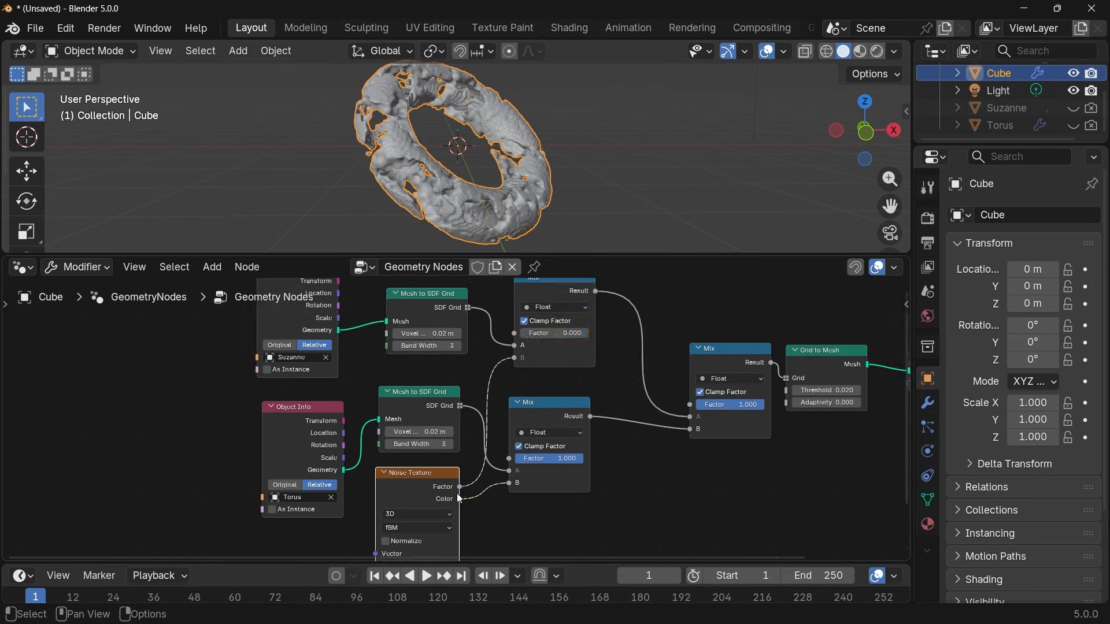
pyautogui.moveTo(460, 487); pyautogui.dragTo(507, 487)
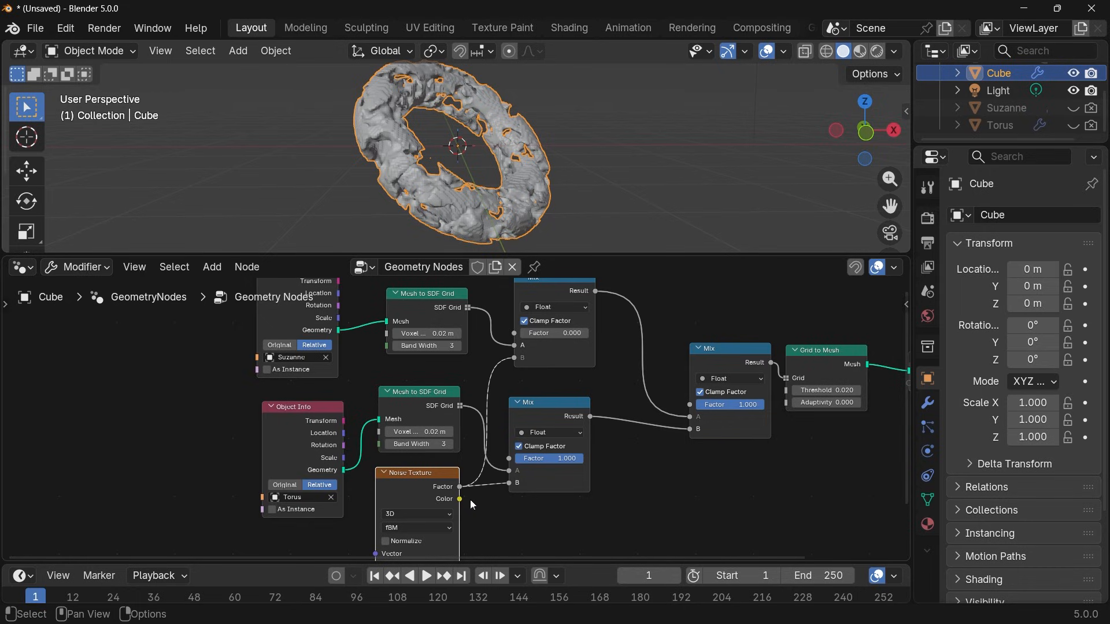
pyautogui.moveTo(461, 498); pyautogui.dragTo(477, 516)
# Set the Factor of the torus noise Mix node and of the final Mix node to 0.
pyautogui.moveTo(478, 480); pyautogui.dragTo(501, 449, button='middle')
pyautogui.moveTo(577, 426); pyautogui.dragTo(509, 425)
pyautogui.moveTo(644, 365); pyautogui.dragTo(642, 394, button='middle')
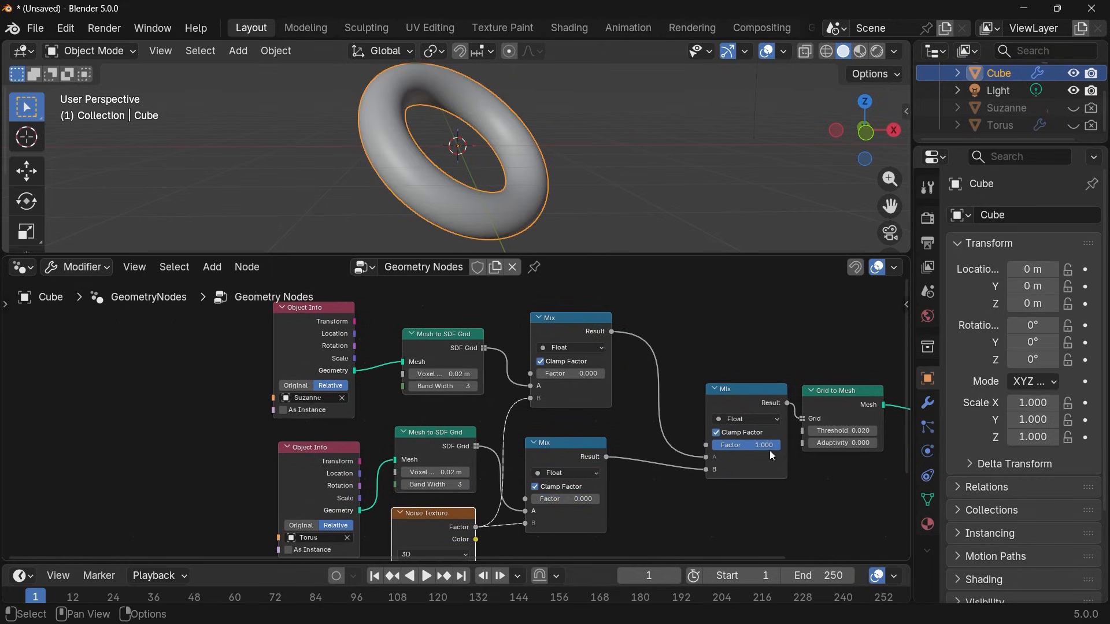
pyautogui.moveTo(770, 446); pyautogui.dragTo(700, 447)
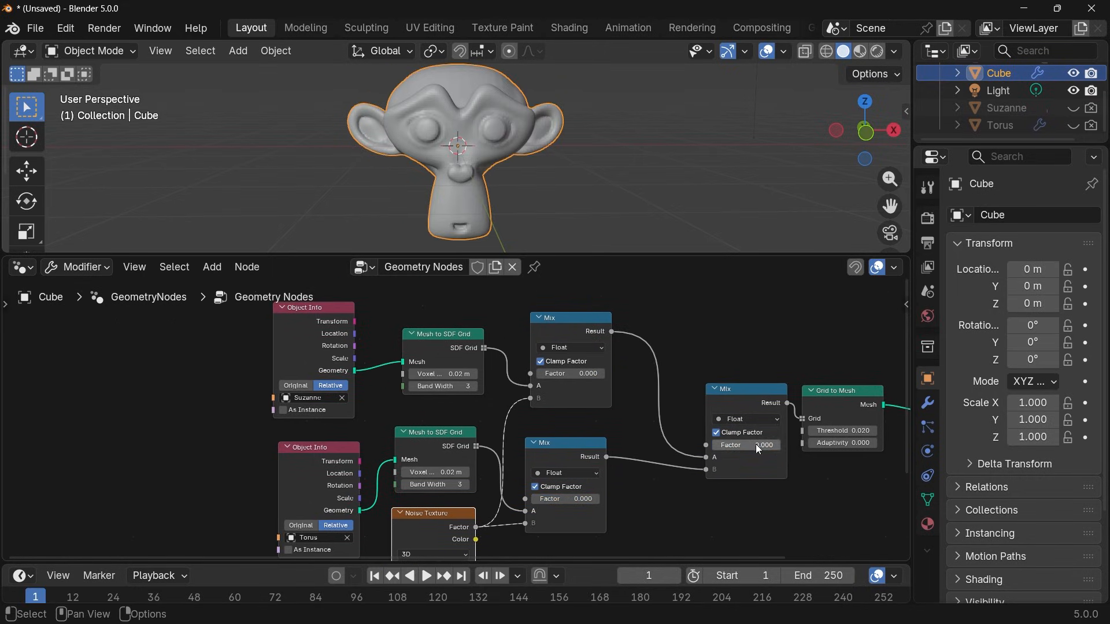
# Set the Factor of both the Suzanne and torus noise Mix nodes to 1.
pyautogui.moveTo(578, 377); pyautogui.dragTo(647, 376)
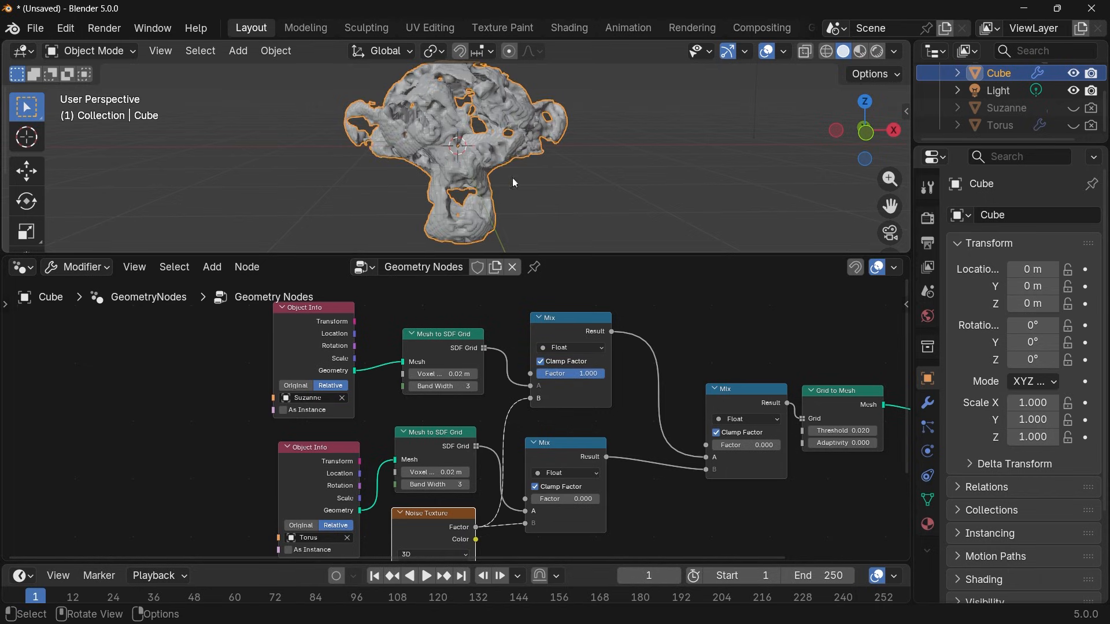
pyautogui.moveTo(733, 445); pyautogui.dragTo(732, 446)
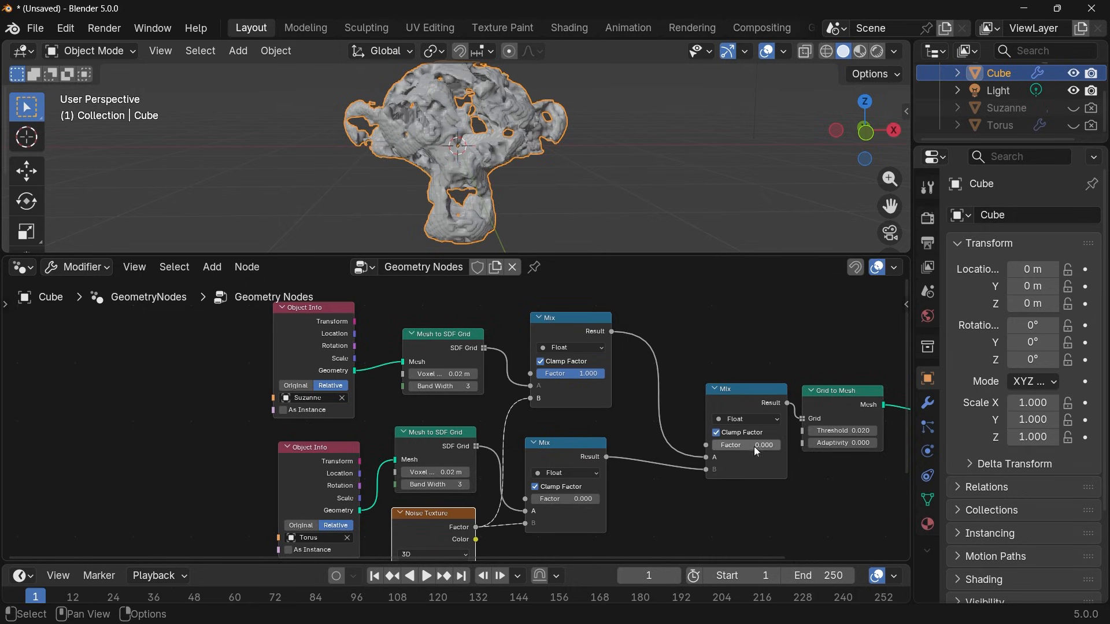
pyautogui.moveTo(564, 501); pyautogui.dragTo(613, 500)
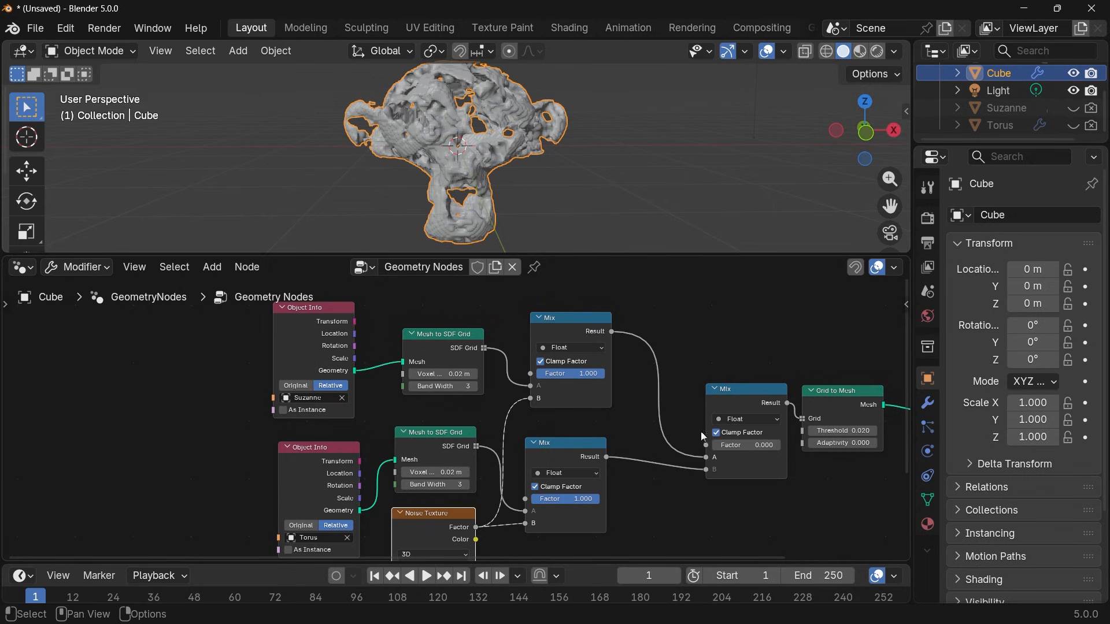
# Set the final Mix node's Factor to 1 and test the torus noise Mix Factor at 0 and back at 1.
pyautogui.moveTo(752, 446); pyautogui.dragTo(809, 446)
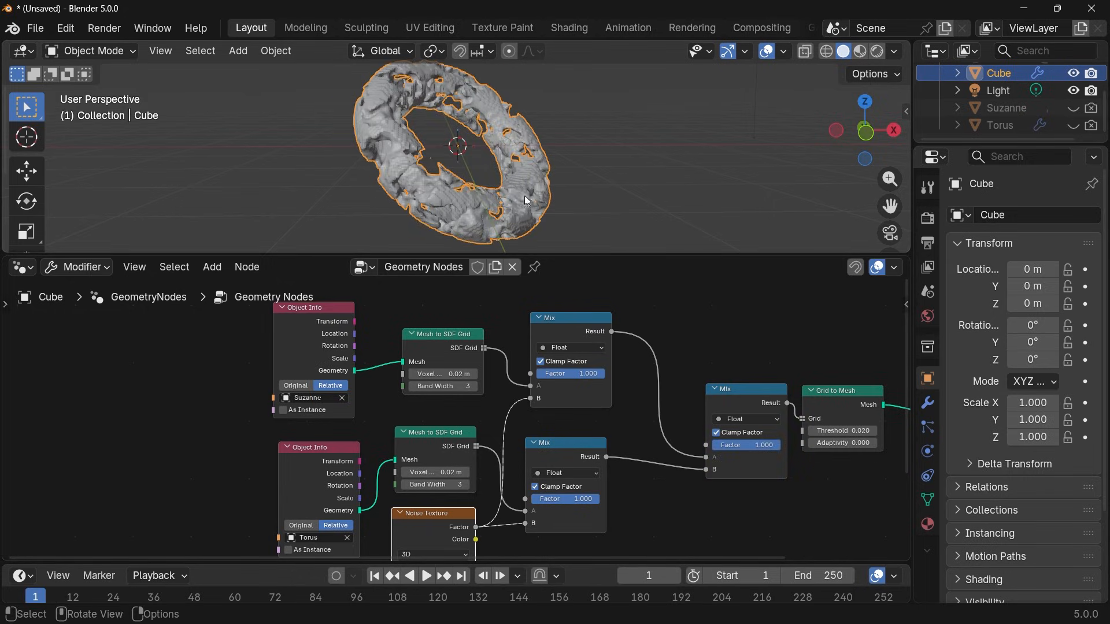
pyautogui.moveTo(592, 507); pyautogui.dragTo(528, 497)
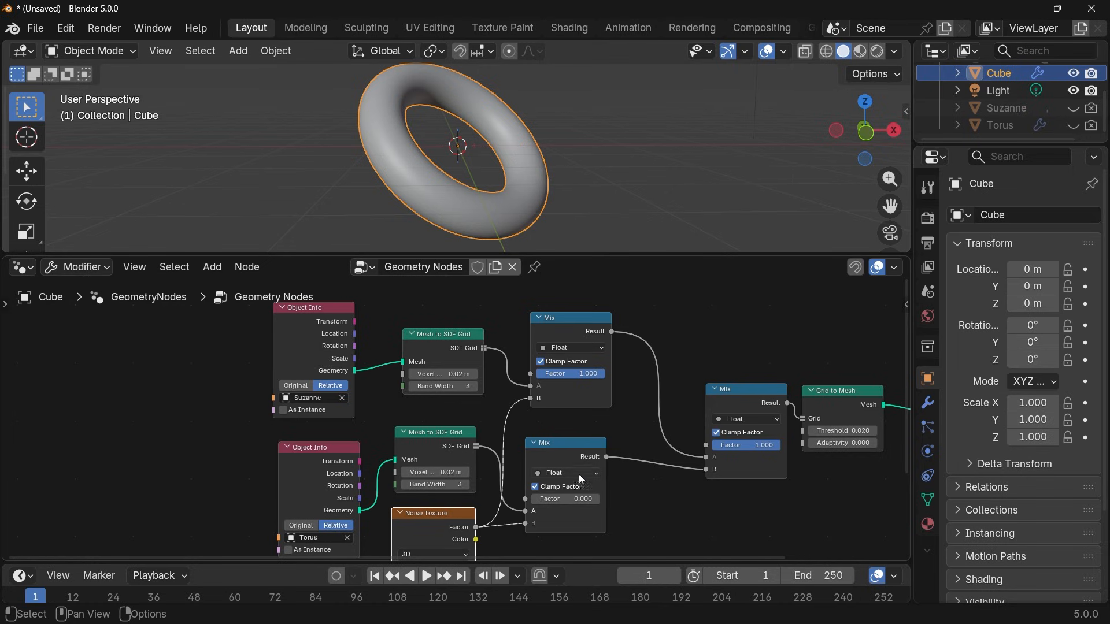
pyautogui.moveTo(583, 502); pyautogui.dragTo(647, 500)
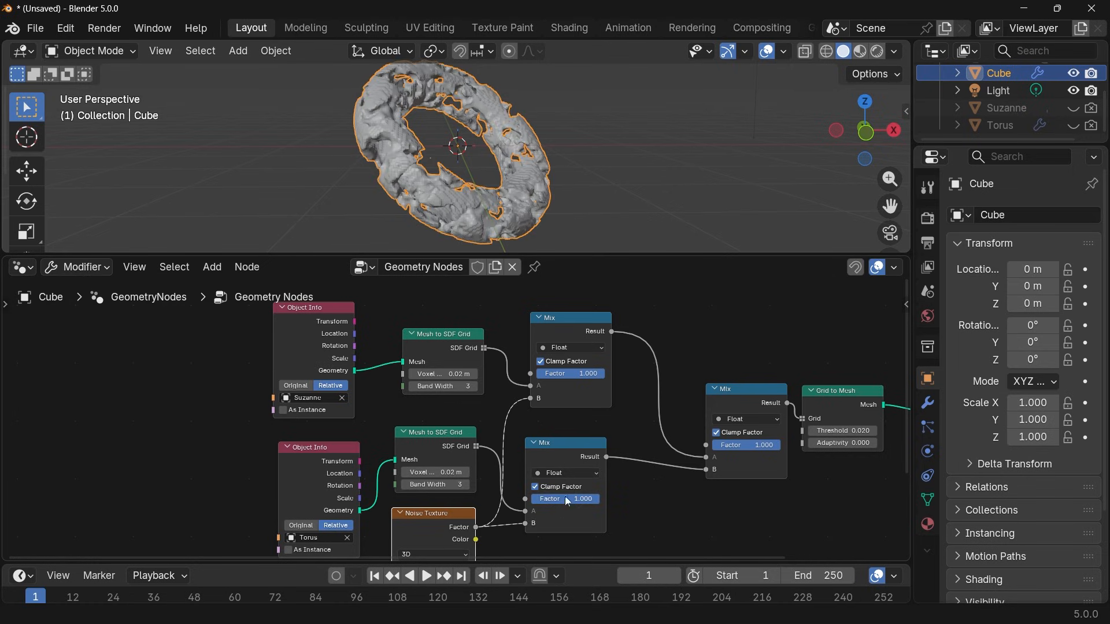
# Set the Factor of the Suzanne noise Mix node and of the final Mix node to 0.
pyautogui.moveTo(583, 368)
pyautogui.mouseDown()
pyautogui.moveTo(393, 371)
pyautogui.moveTo(584, 367)
pyautogui.mouseUp()
pyautogui.moveTo(585, 373); pyautogui.dragTo(514, 373)
pyautogui.moveTo(767, 451); pyautogui.dragTo(710, 450)
# Enlarge the timeline area and set the scene's output frame rate to 30 fps.
pyautogui.moveTo(193, 558); pyautogui.dragTo(193, 514)
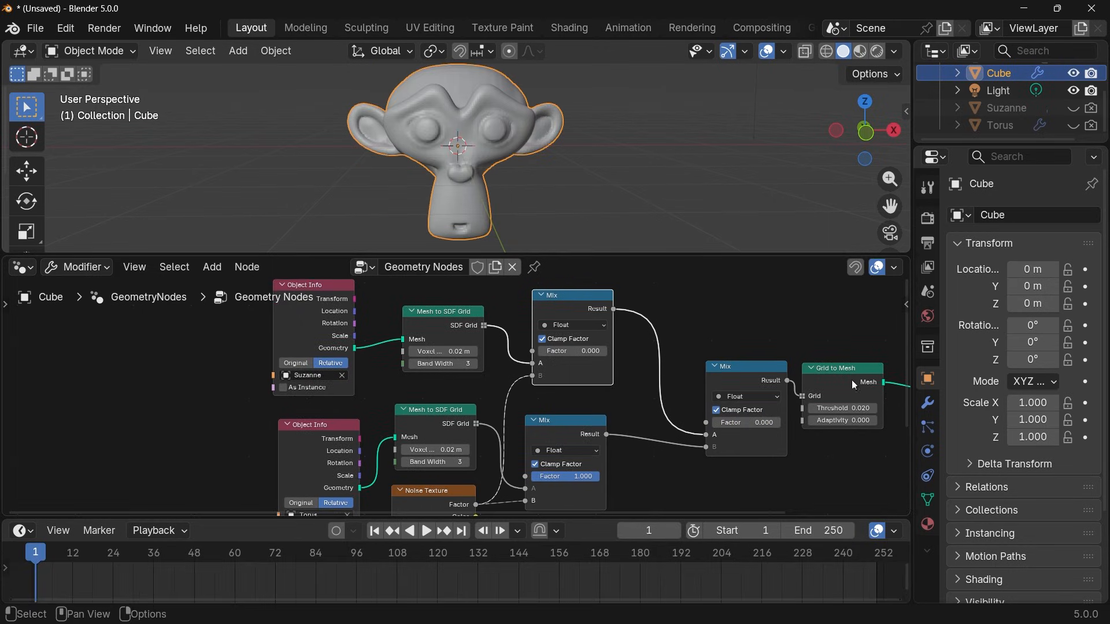
pyautogui.click(928, 243)
pyautogui.click(1053, 372)
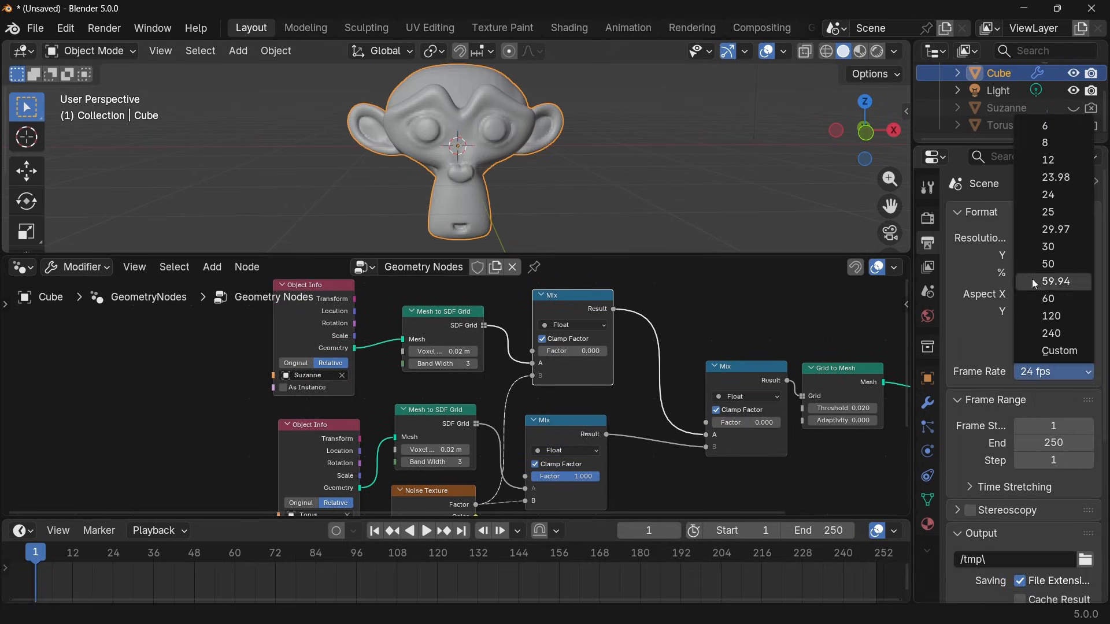
pyautogui.click(1044, 249)
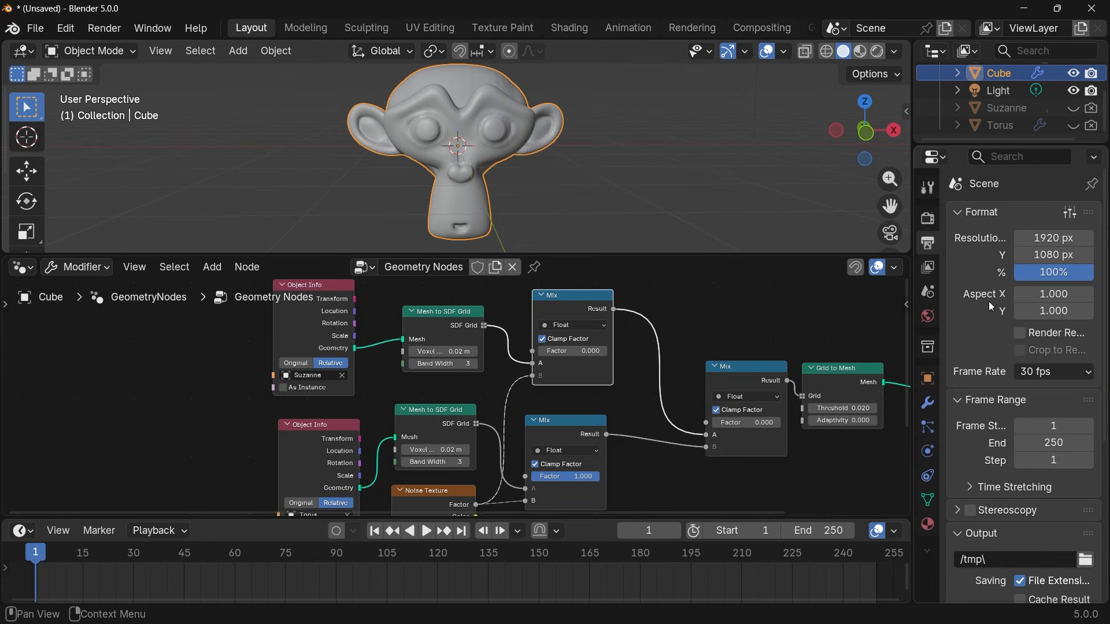
# Insert keyframes at frame 15 for the Factor of all three Mix nodes, keeping Suzanne noise and final at 0 and torus noise at 1.
pyautogui.click(81, 553)
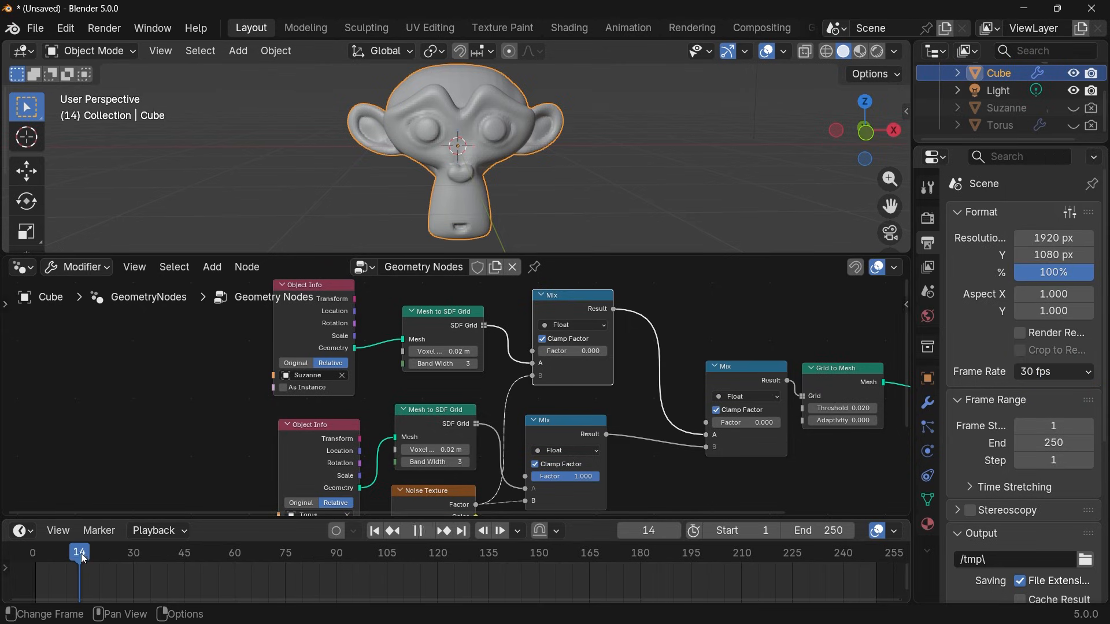
pyautogui.press('Right')
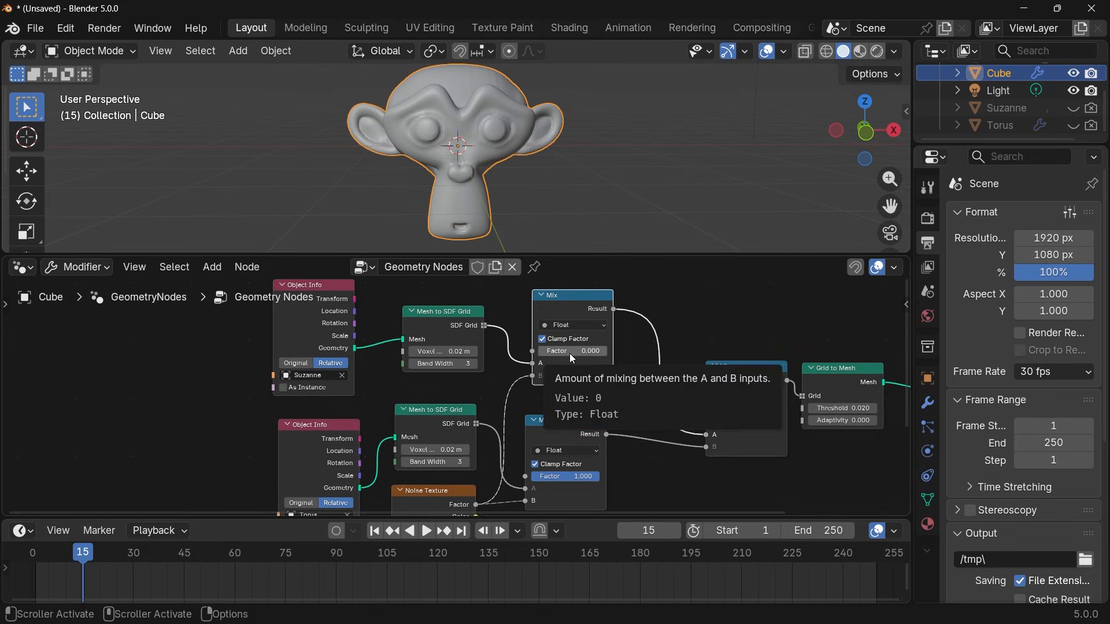
pyautogui.press('i')
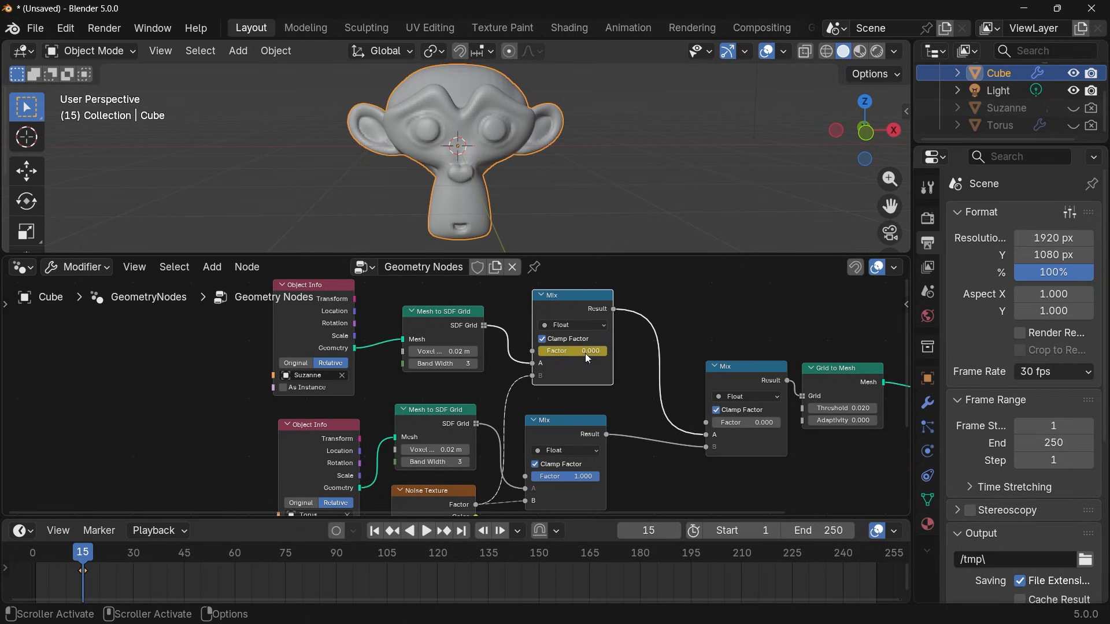
pyautogui.press('i')
pyautogui.moveTo(670, 483); pyautogui.dragTo(712, 397, button='middle')
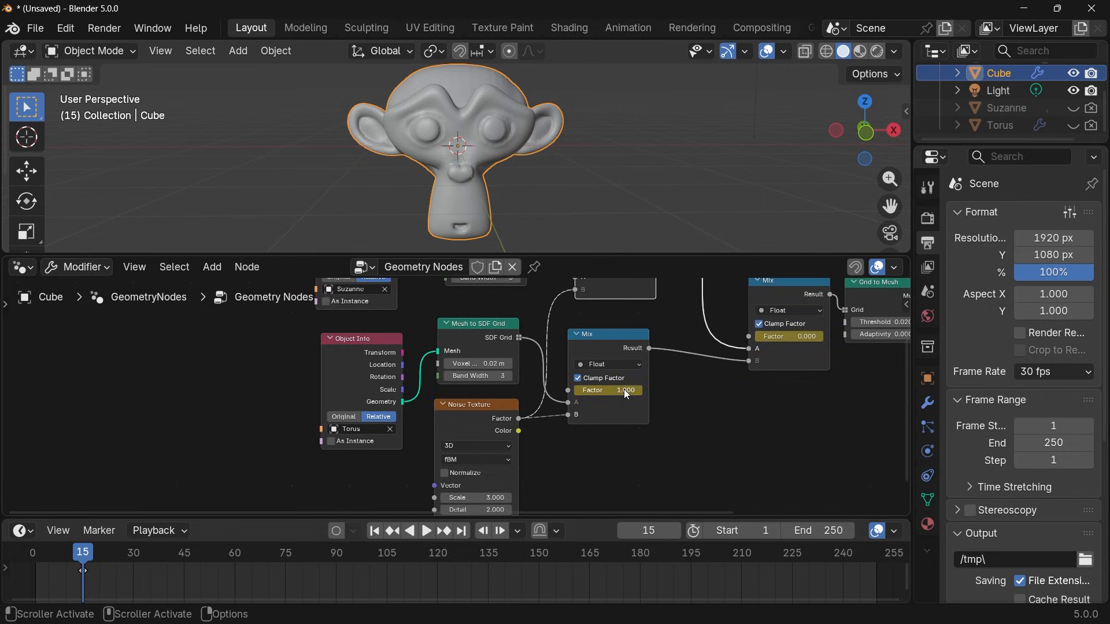
pyautogui.moveTo(624, 390); pyautogui.dragTo(605, 418, button='middle')
# Set the Suzanne noise Mix node's Factor to 1 at frame 30 and keyframe it.
pyautogui.click(134, 555)
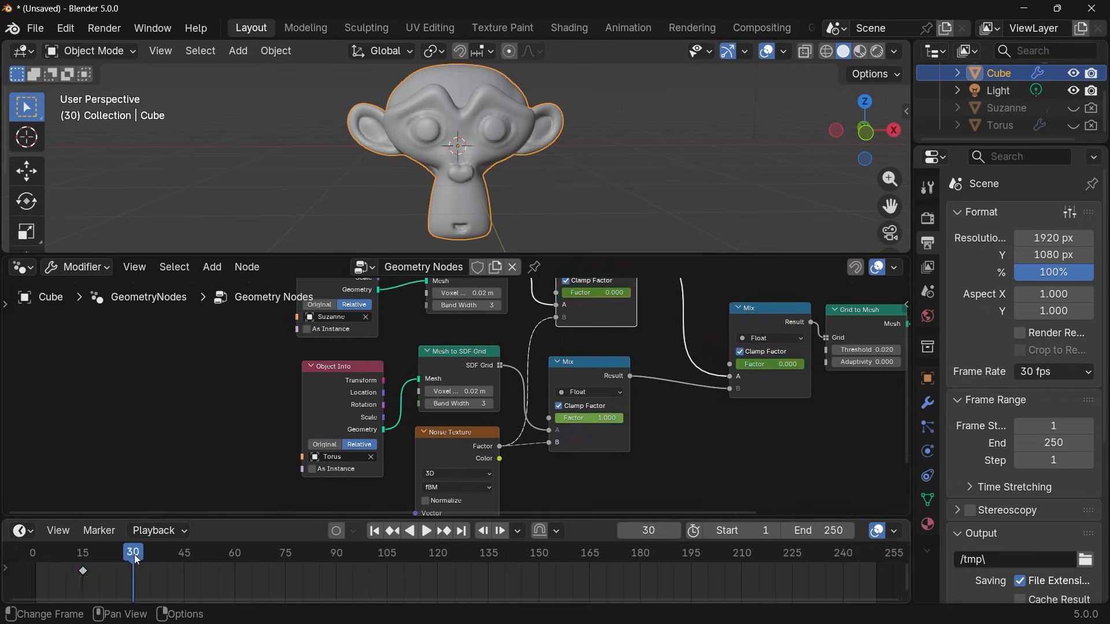
pyautogui.moveTo(657, 332); pyautogui.dragTo(661, 391, button='middle')
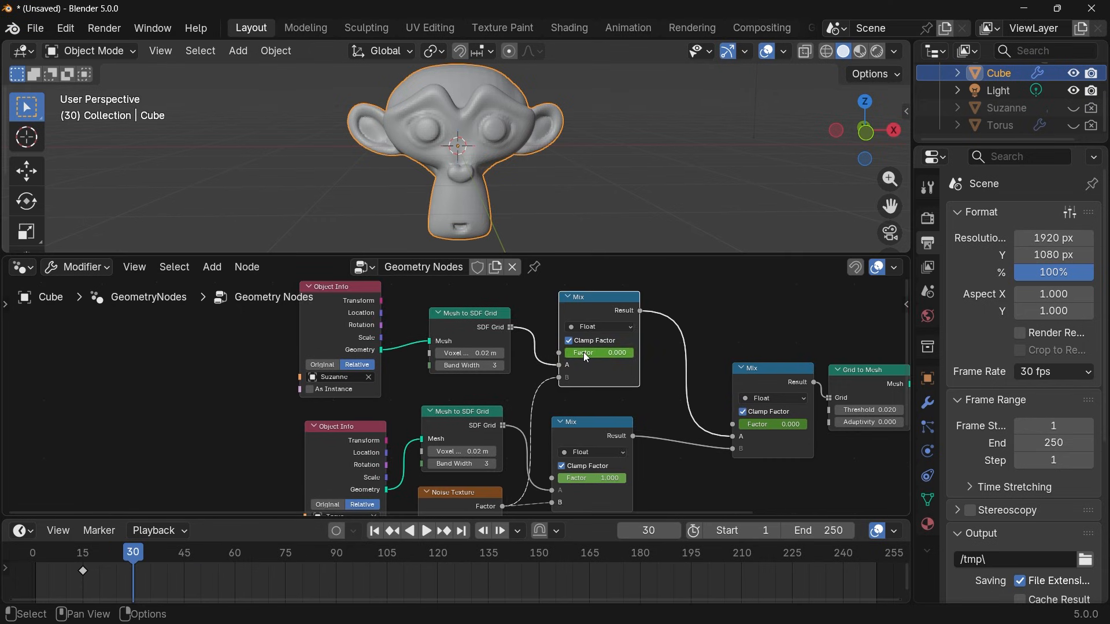
pyautogui.moveTo(586, 358); pyautogui.dragTo(621, 359)
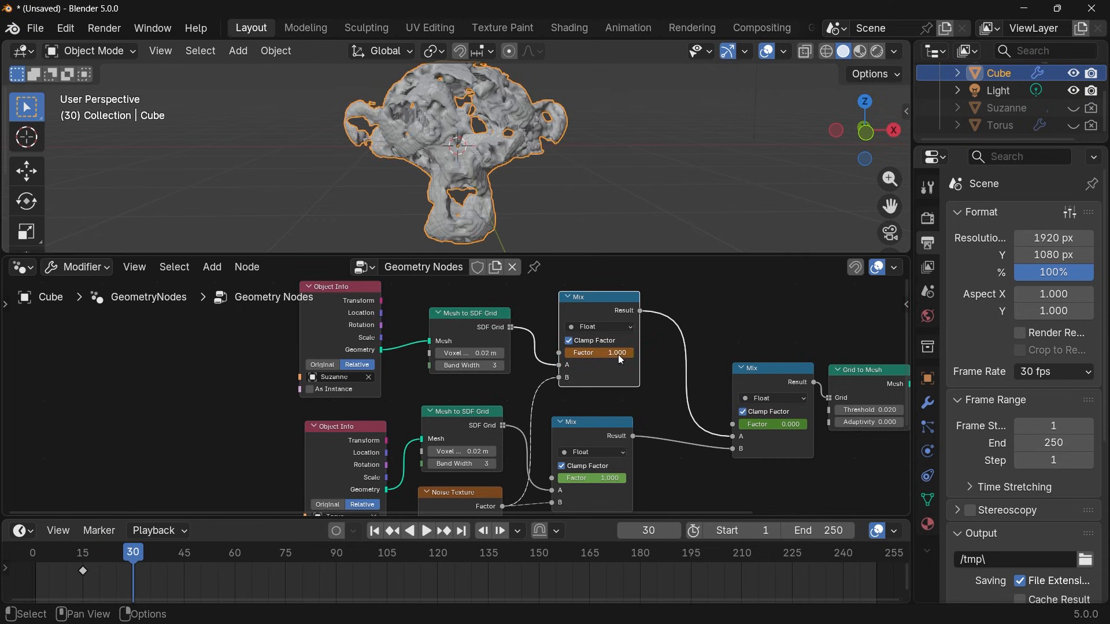
pyautogui.press('i')
# Keyframe the final Mix node's Factor of 0 at frame 27 and select that node.
pyautogui.press('Left')
pyautogui.press('Left')
pyautogui.press('Left')
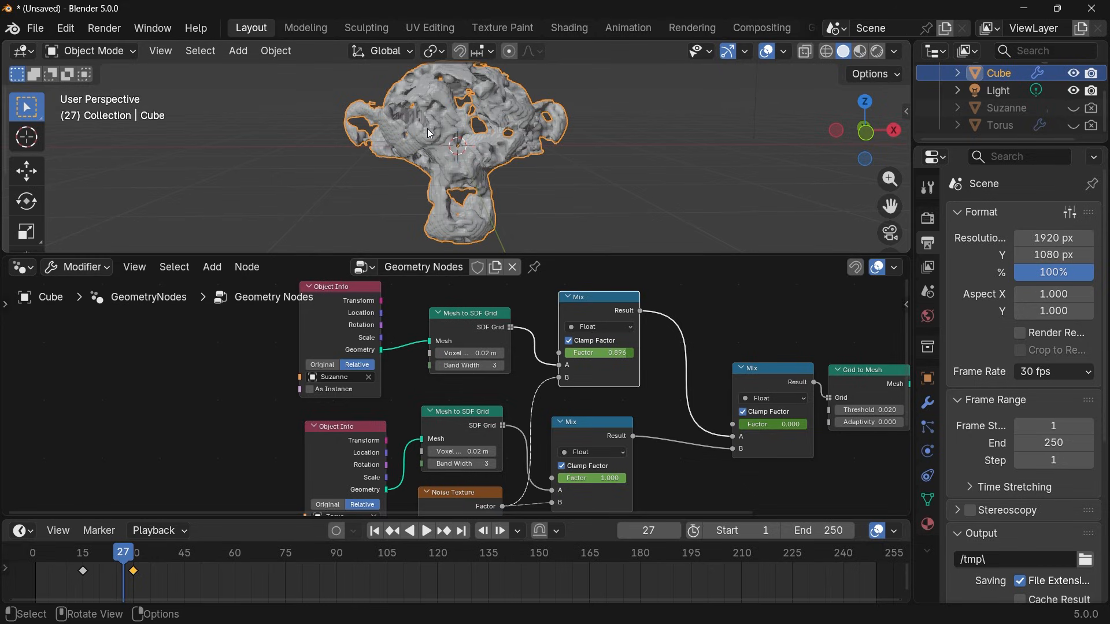
pyautogui.press('Left')
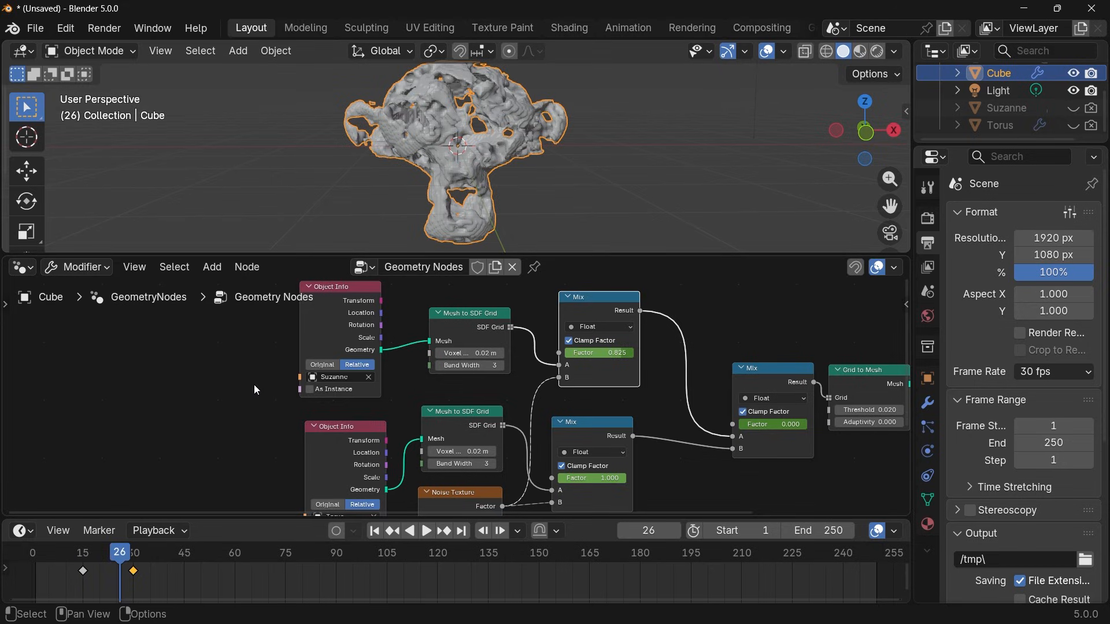
pyautogui.press('Right')
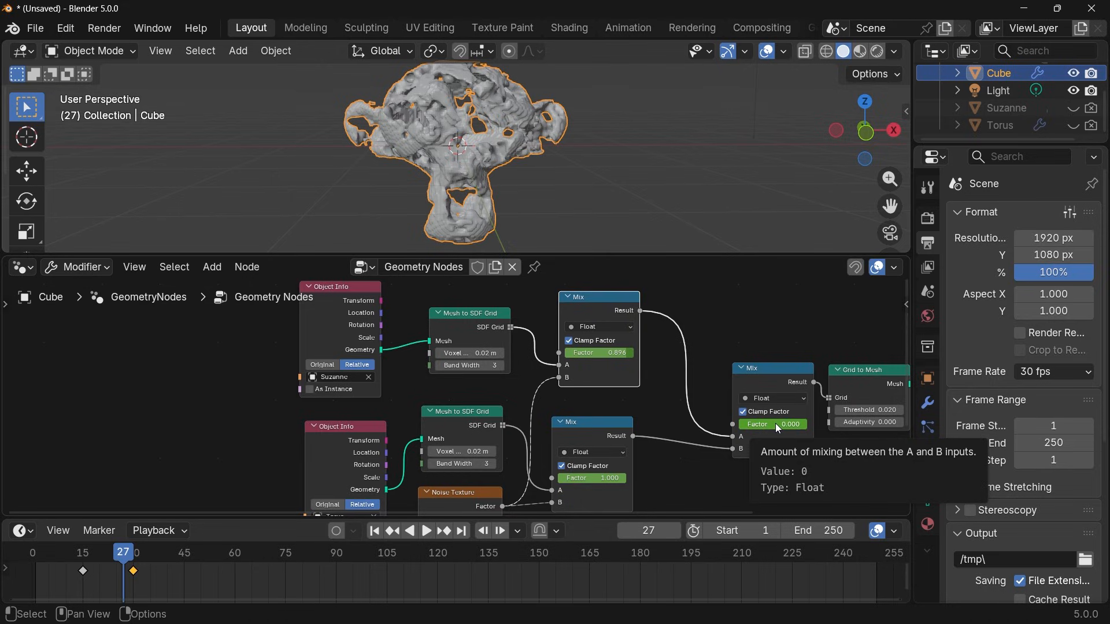
pyautogui.press('i')
pyautogui.click(776, 379)
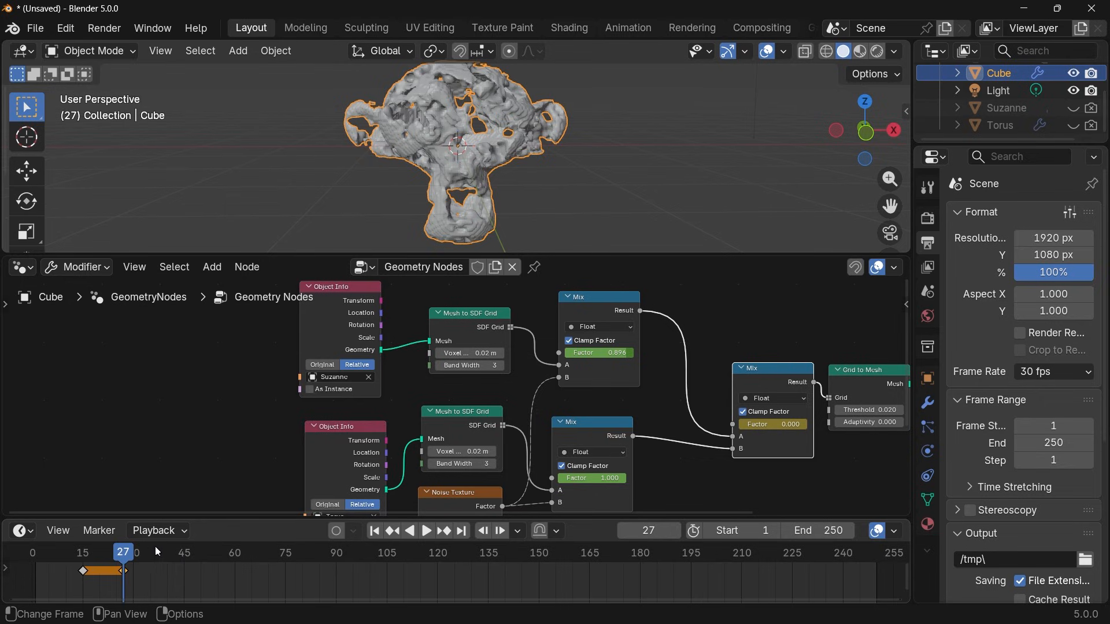
# Set the final Mix node's Factor to 1 at frame 42 and keyframe it.
pyautogui.click(174, 556)
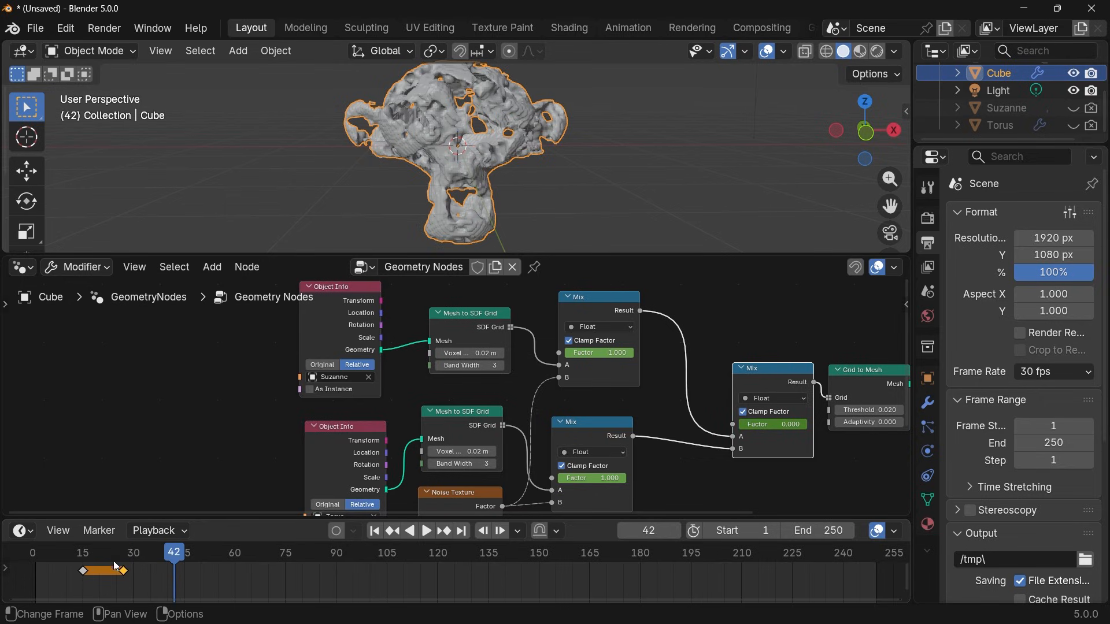
pyautogui.moveTo(772, 424); pyautogui.dragTo(811, 430)
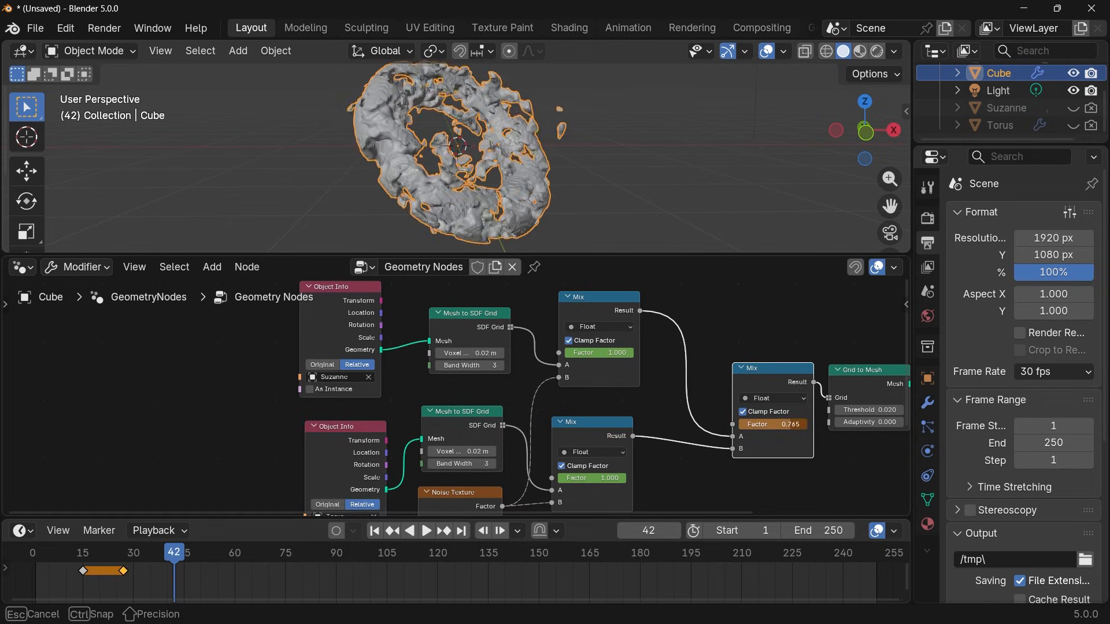
pyautogui.press('i')
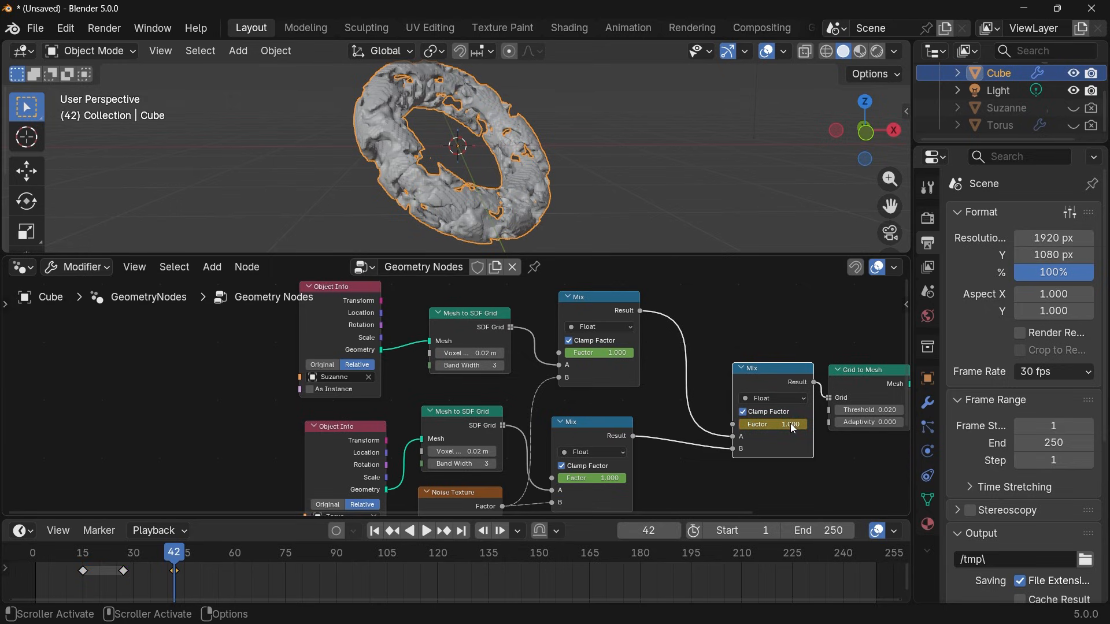
# Keyframe the torus noise Mix node's Factor of 1 at frame 39.
pyautogui.press('Left')
pyautogui.press('Left')
pyautogui.press('Left')
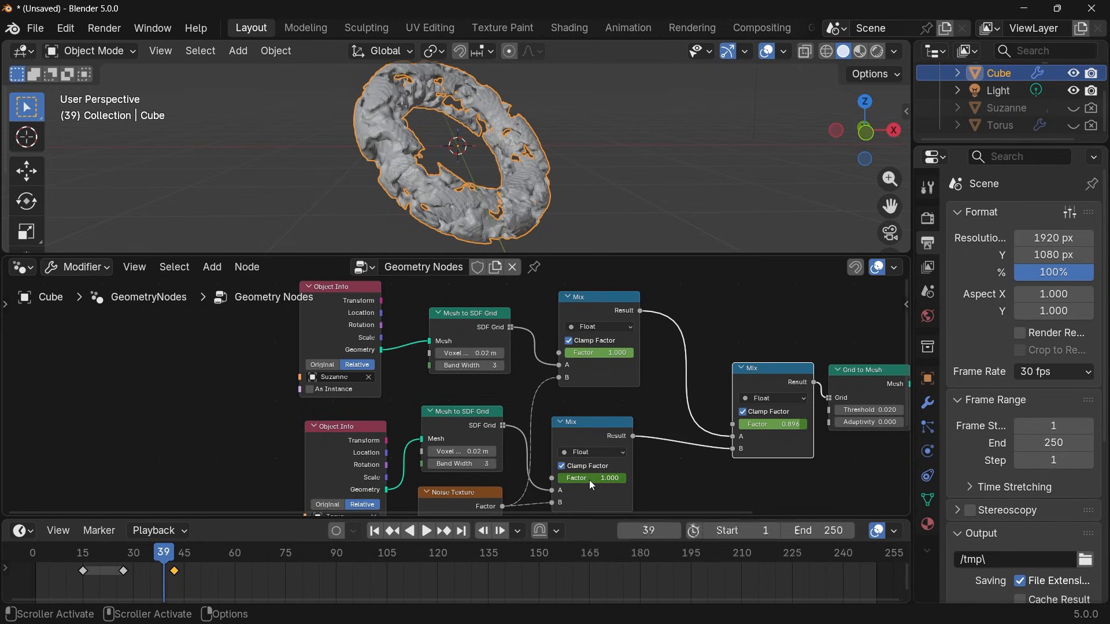
pyautogui.press('i')
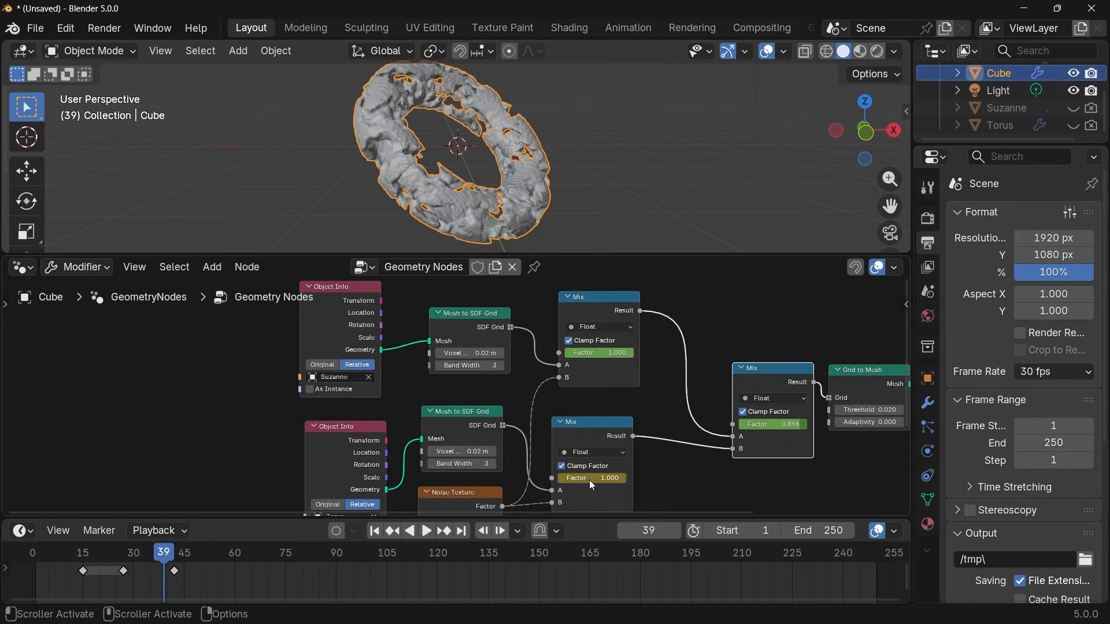
# Keyframe the torus noise Mix node's Factor at 0 on frame 52, and select all three Mix nodes.
pyautogui.click(209, 559)
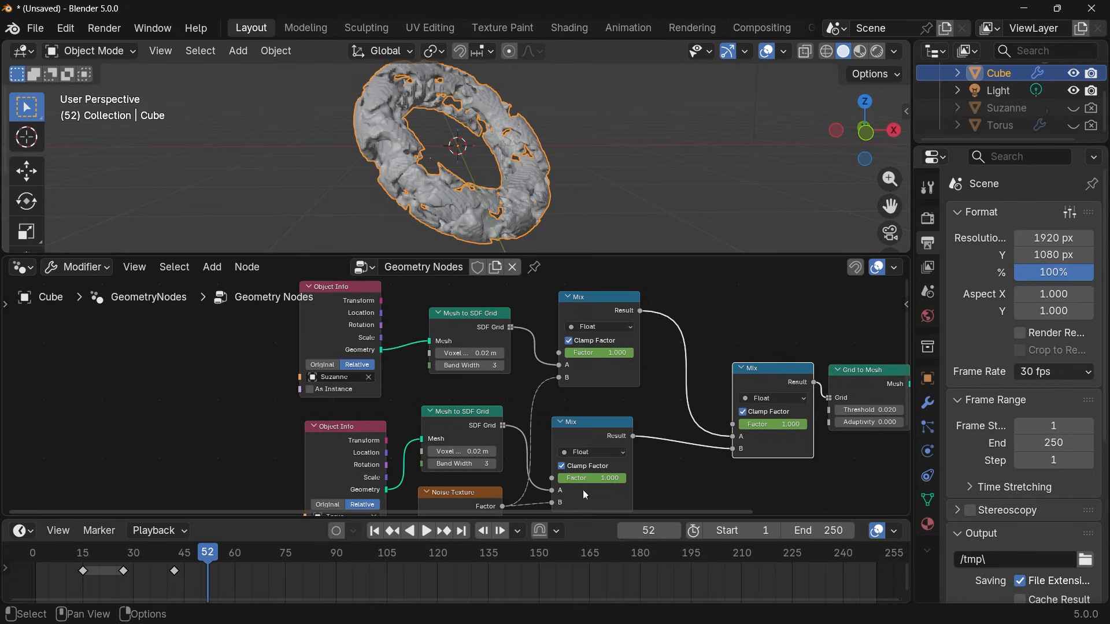
pyautogui.moveTo(593, 478); pyautogui.dragTo(560, 484)
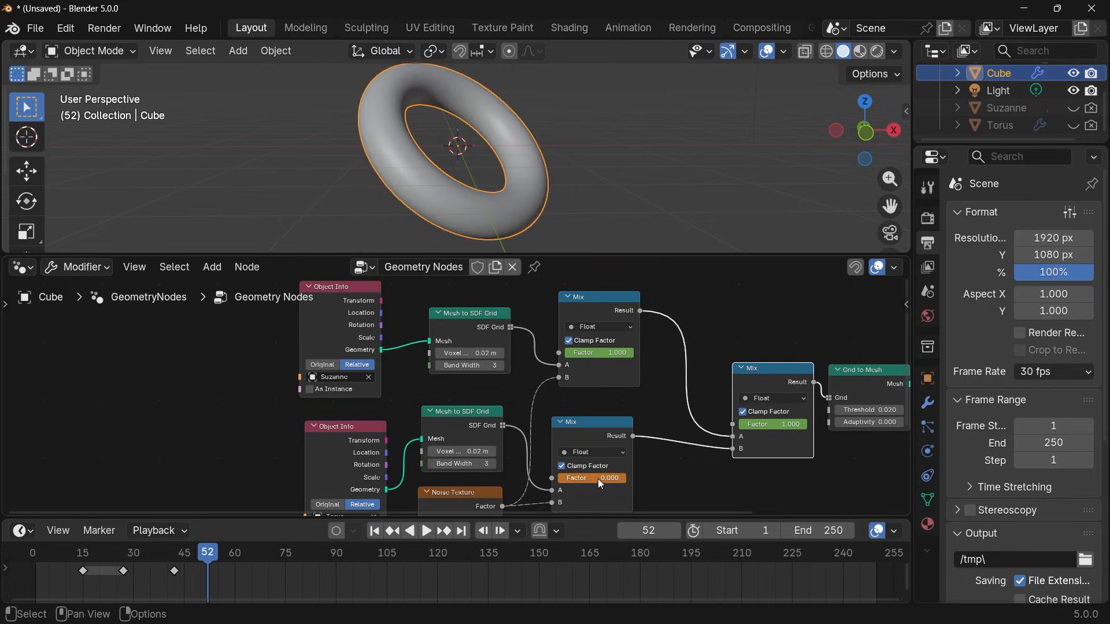
pyautogui.press('i')
pyautogui.moveTo(546, 298); pyautogui.dragTo(777, 497)
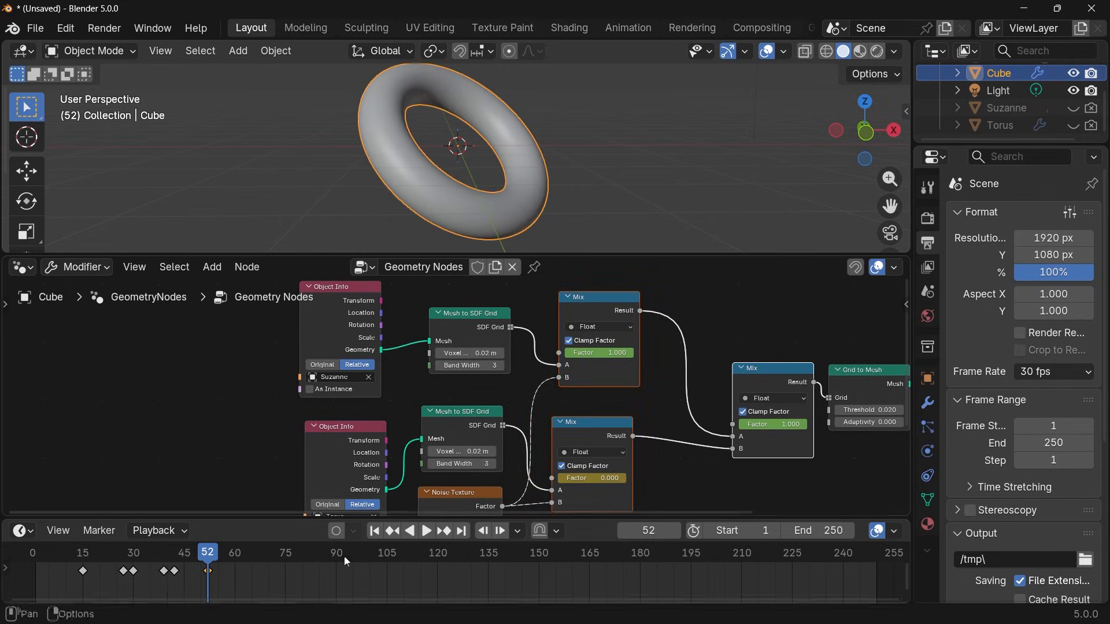
# Play the morph animation from about frame 15 to check the transition and its playback speed.
pyautogui.click(81, 555)
pyautogui.press('space')
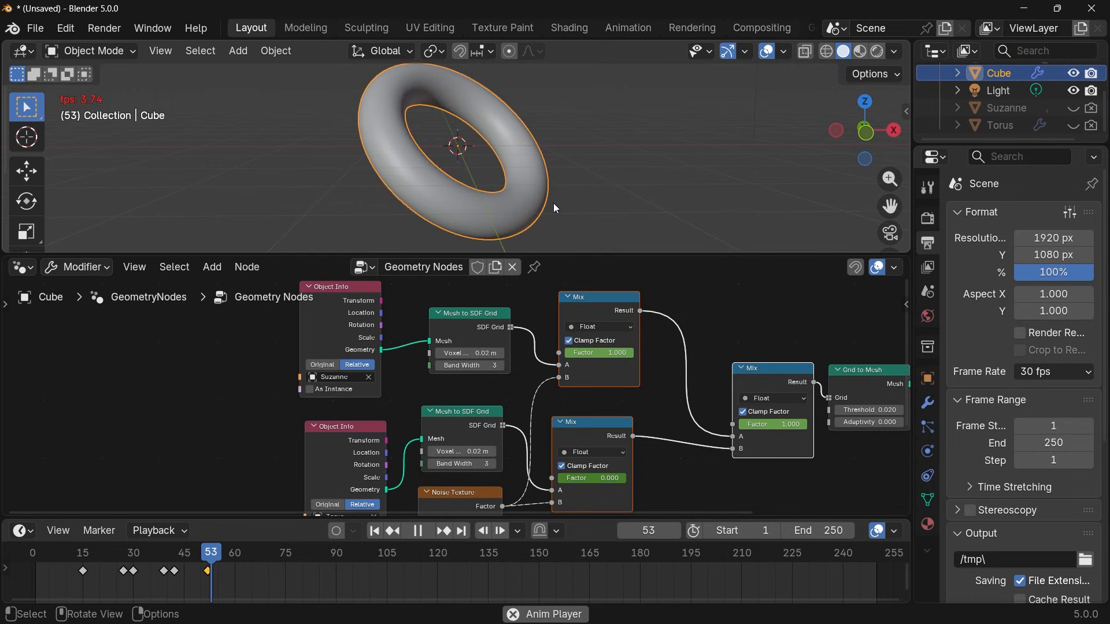
pyautogui.press('space')
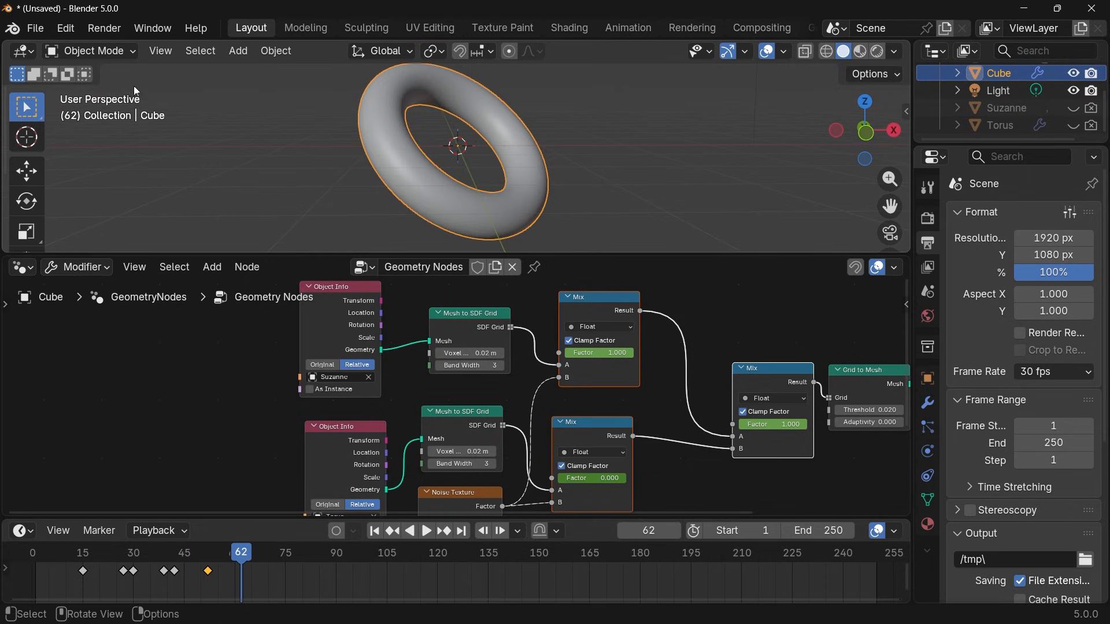
pyautogui.press('space')
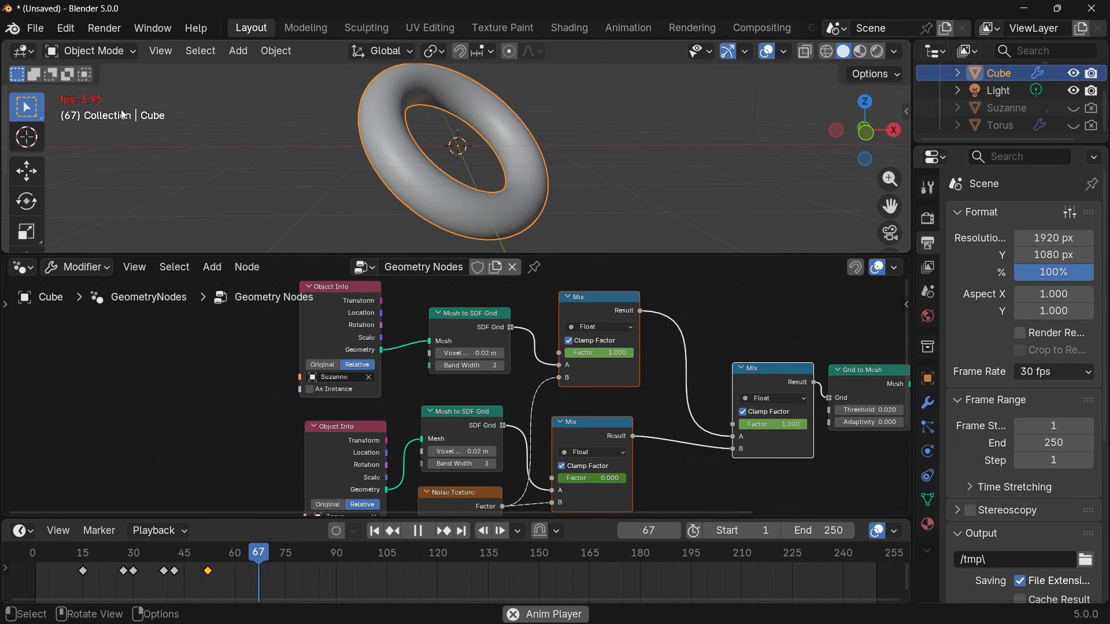
pyautogui.press('space')
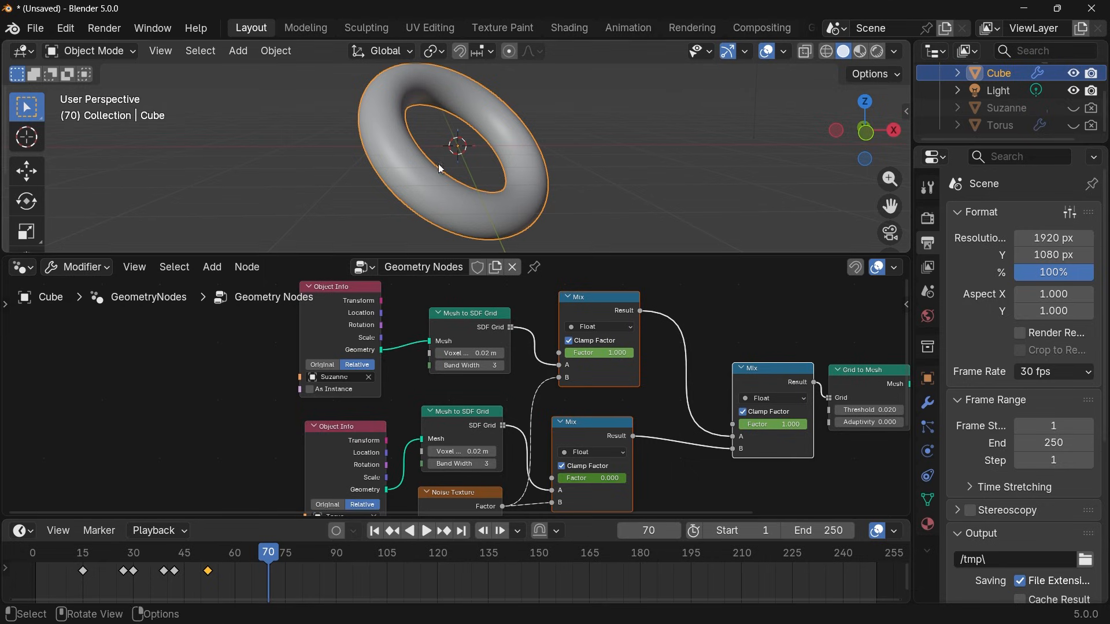
# Set the timeline's playback sync mode to Frame Dropping.
pyautogui.click(156, 530)
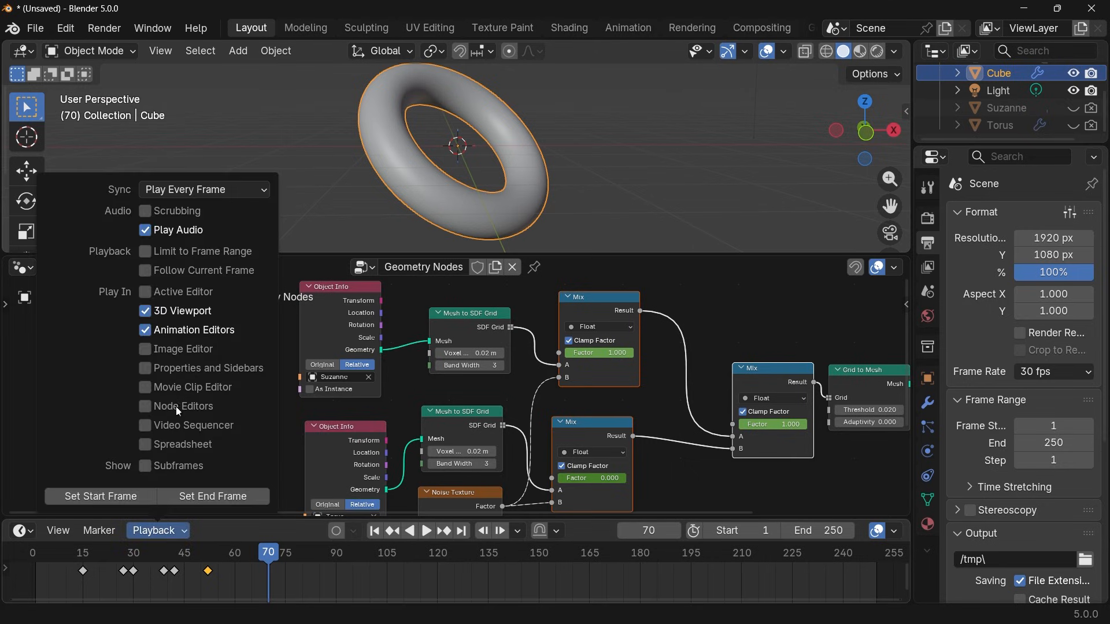
pyautogui.click(221, 192)
pyautogui.click(186, 231)
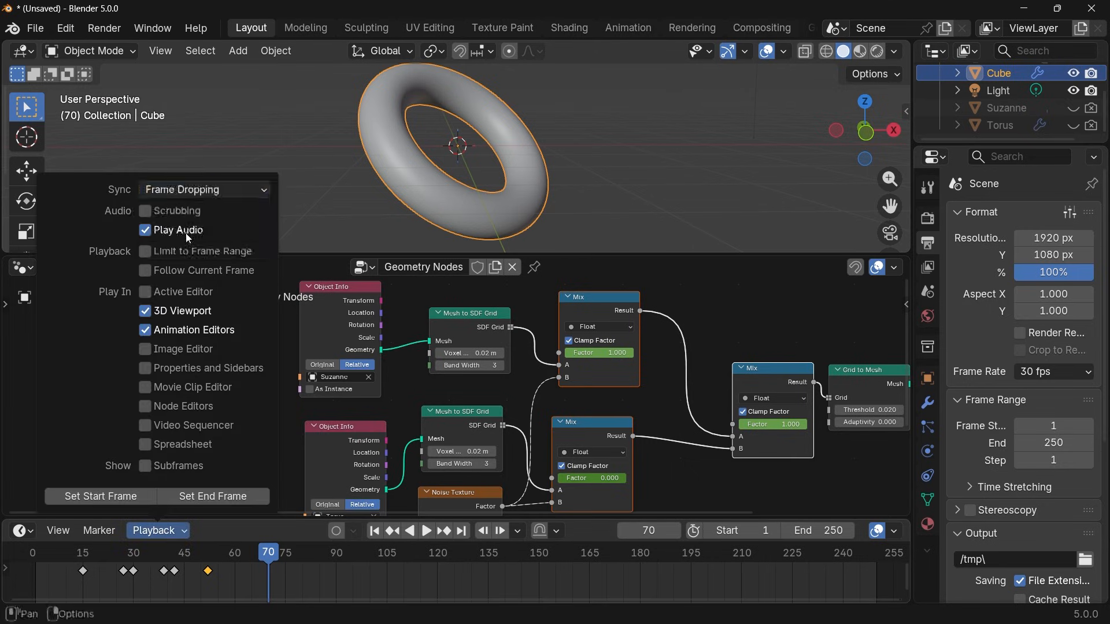
# Play the morph animation again from before the first keyframe to check it with dropped frames.
pyautogui.click(60, 558)
pyautogui.press('space')
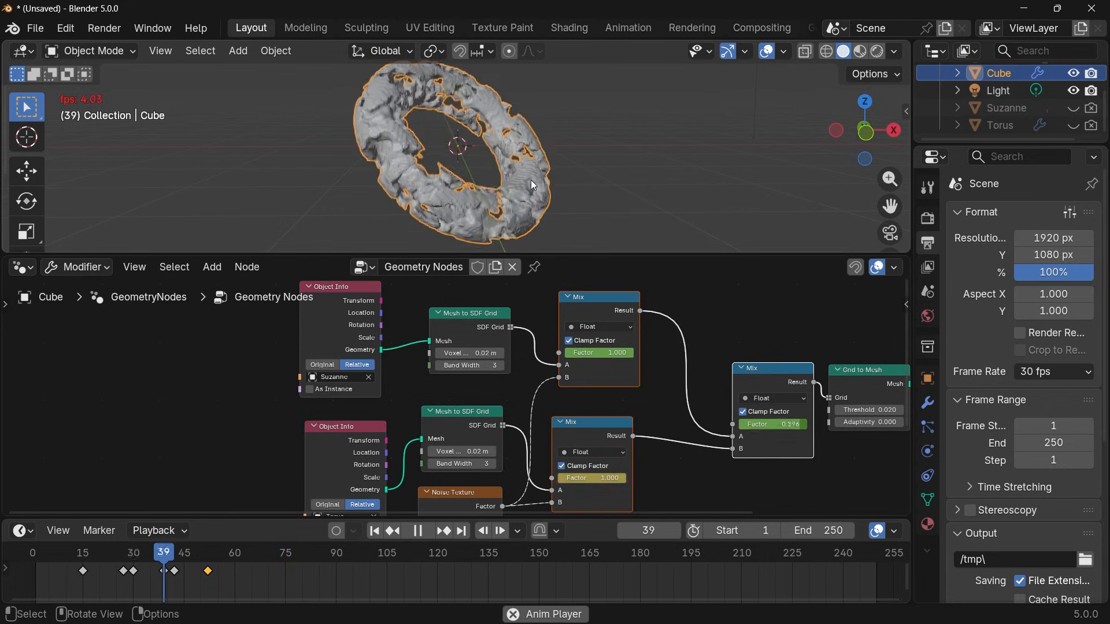
pyautogui.press('space')
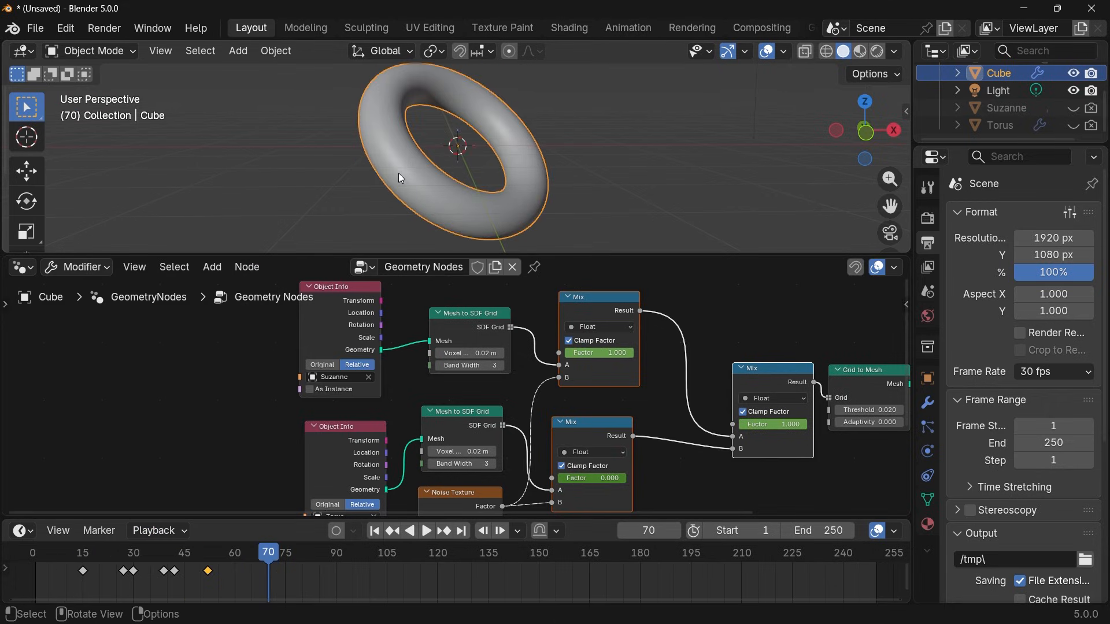
# Step through frames 14 to 21 one by one to examine how Suzanne dissolves into noise.
pyautogui.moveTo(84, 556)
pyautogui.mouseDown()
pyautogui.moveTo(117, 559)
pyautogui.moveTo(106, 559)
pyautogui.mouseUp()
pyautogui.click(78, 554)
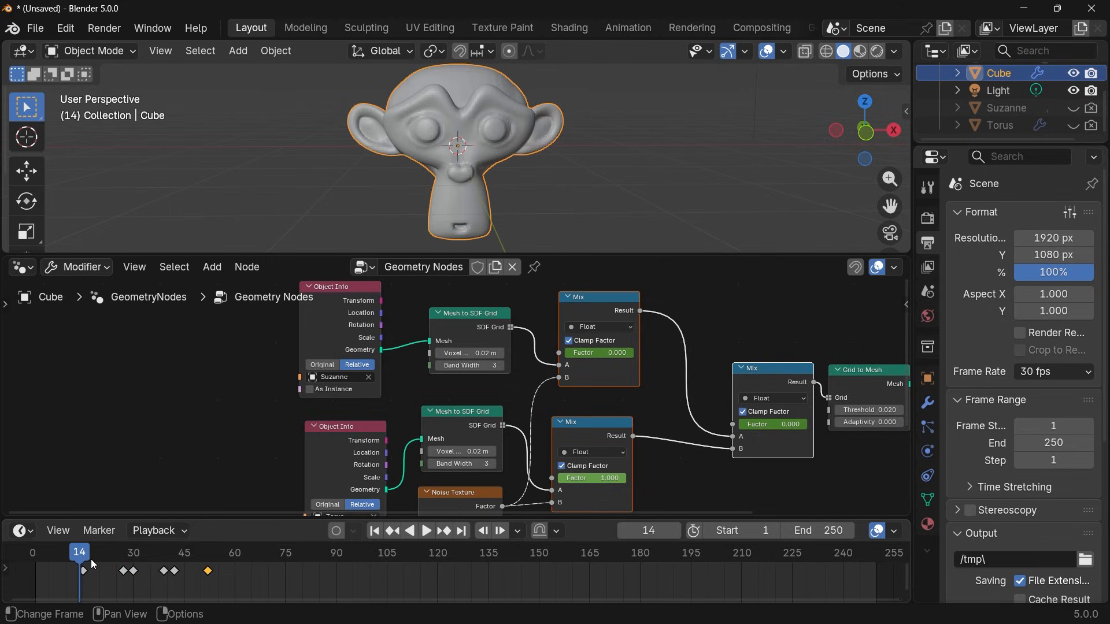
pyautogui.press('Right')
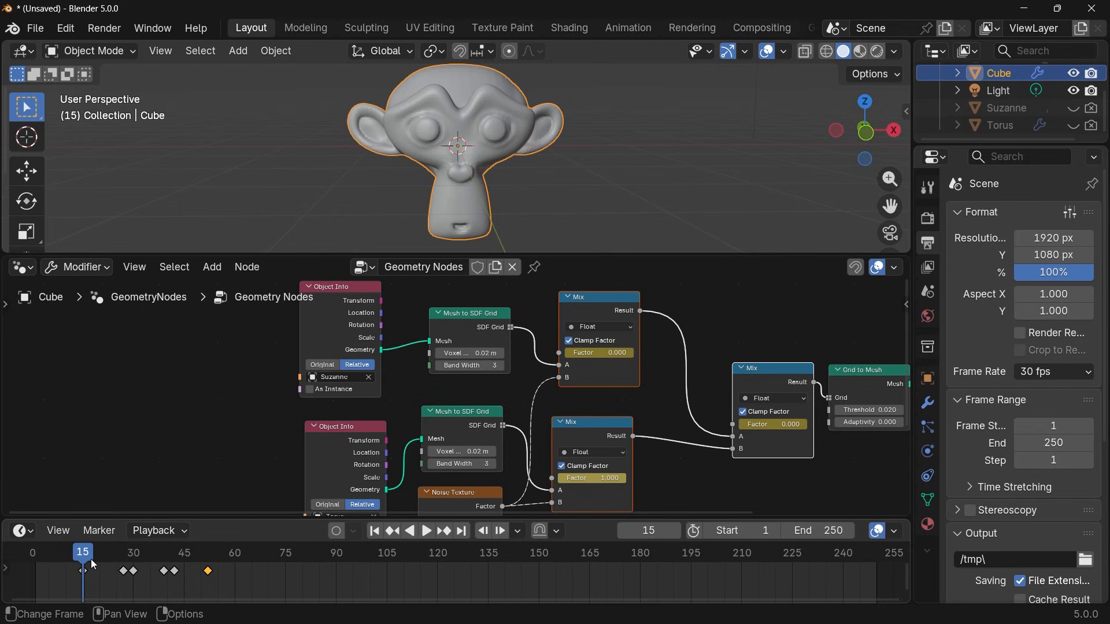
pyautogui.press('Right')
pyautogui.press('Right')
pyautogui.press('Right')
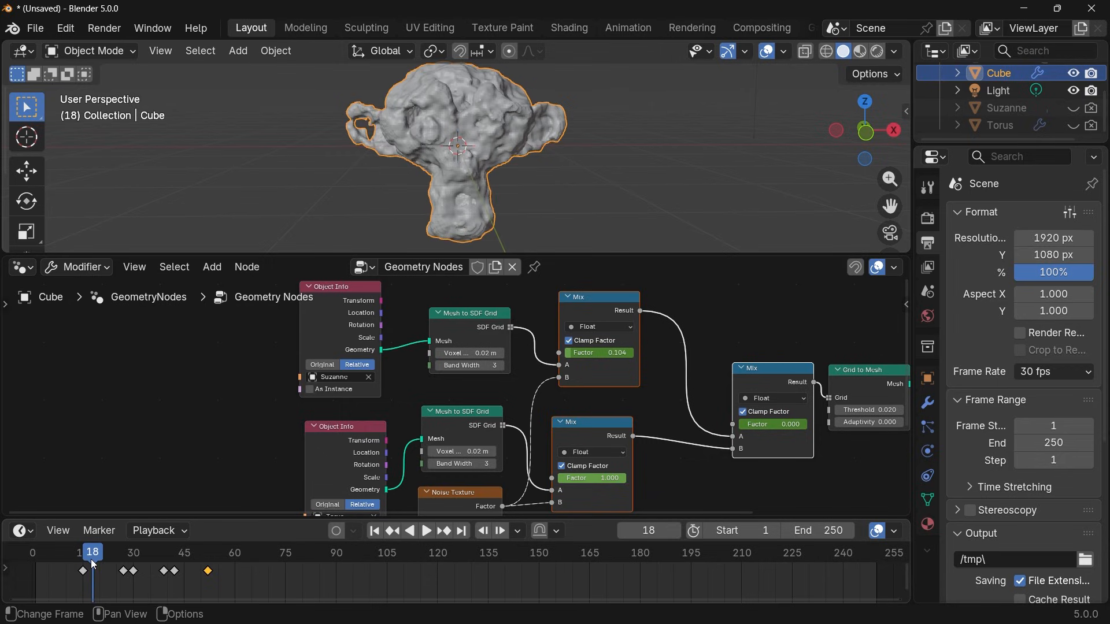
pyautogui.press('Right')
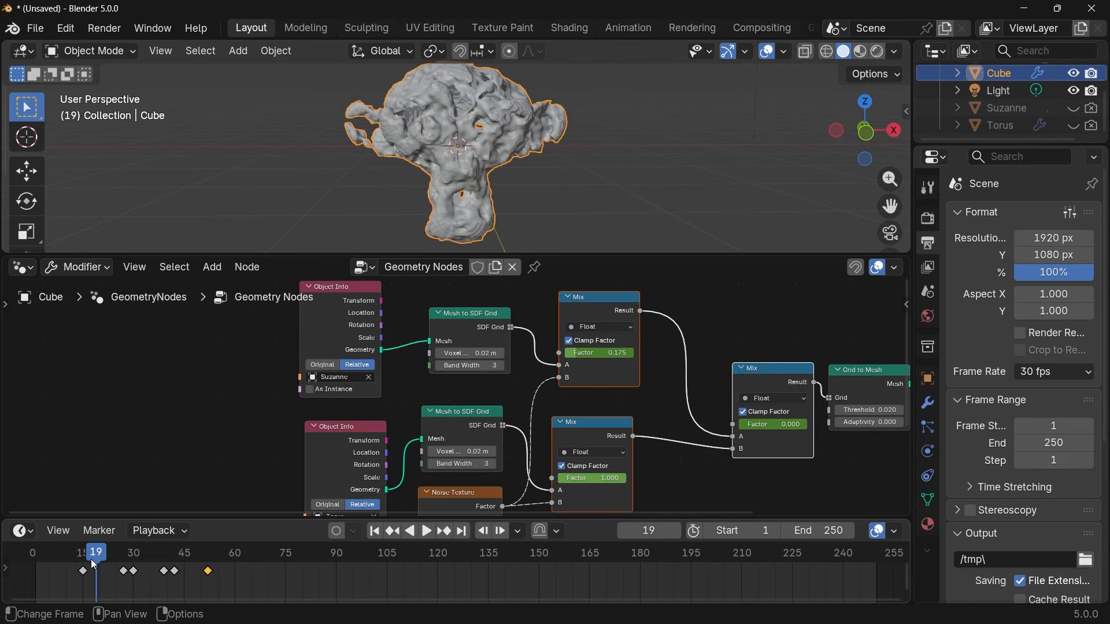
pyautogui.press('Right')
pyautogui.press('Right')
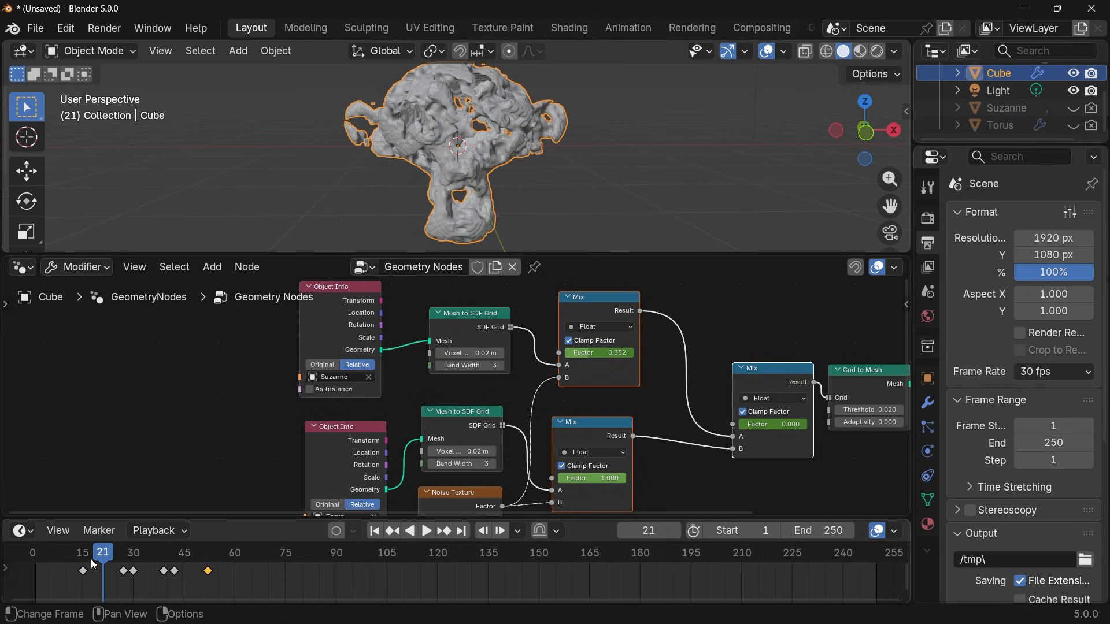
# Move back and forth between frames 25 and 32 to examine where the noisy Suzanne starts blending into the torus.
pyautogui.press('Up')
pyautogui.press('Up')
pyautogui.press('Right')
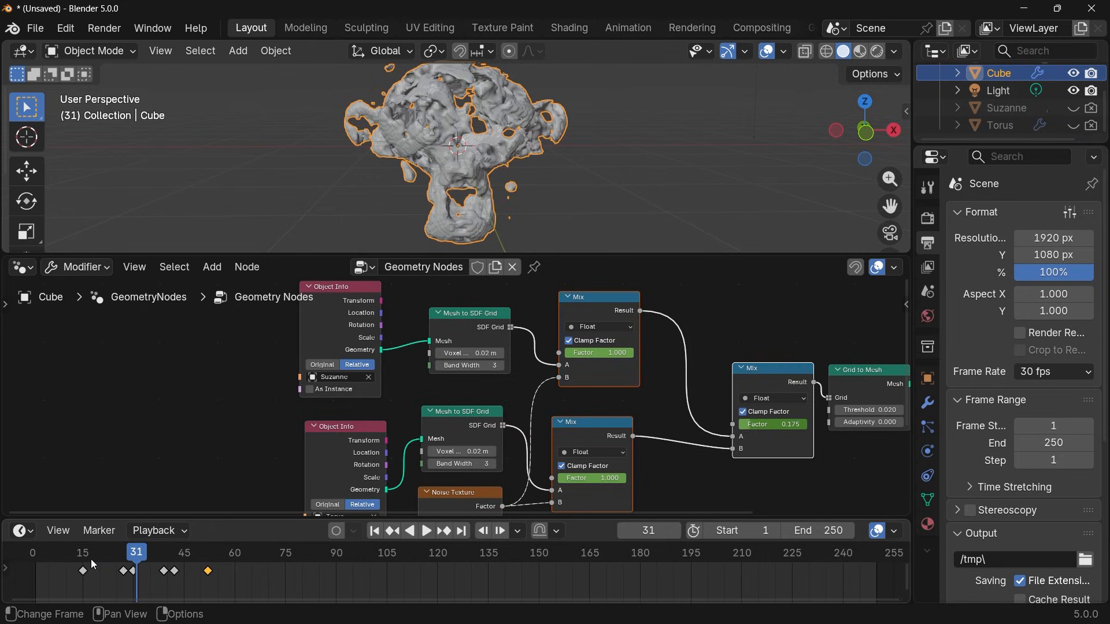
pyautogui.press('Left')
pyautogui.press('Left')
pyautogui.press('Left')
pyautogui.press('Left')
pyautogui.press('Left')
pyautogui.press('Left')
pyautogui.press('Left')
pyautogui.press('Left')
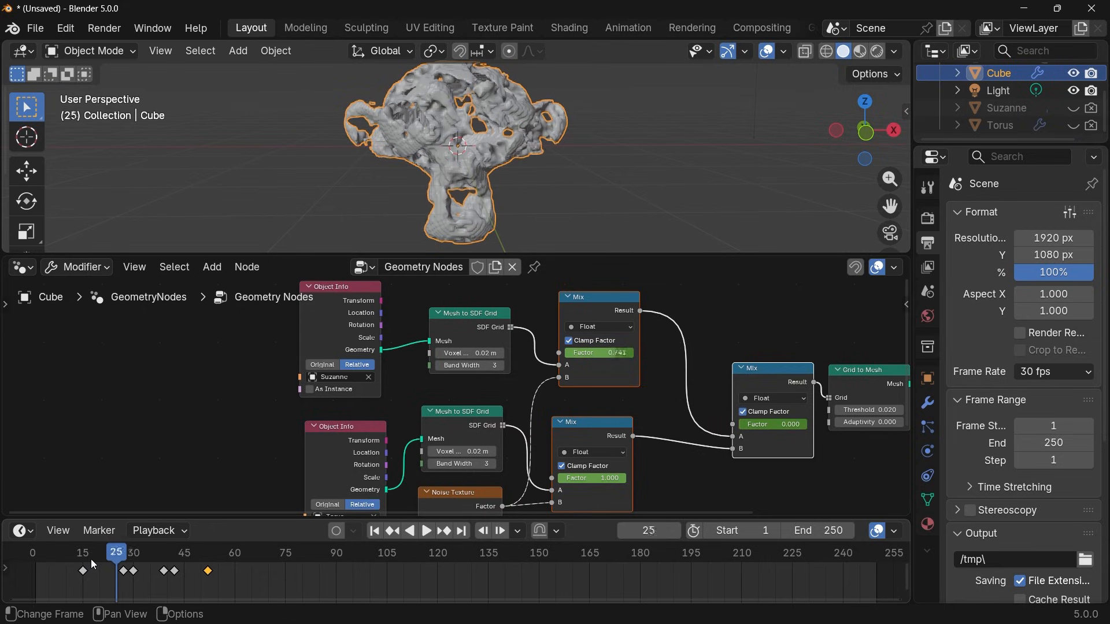
pyautogui.press('Right')
pyautogui.press('Right')
pyautogui.press('Right')
pyautogui.press('Right')
pyautogui.press('Right')
pyautogui.press('Right')
pyautogui.press('Right')
pyautogui.press('Right')
pyautogui.press('Right')
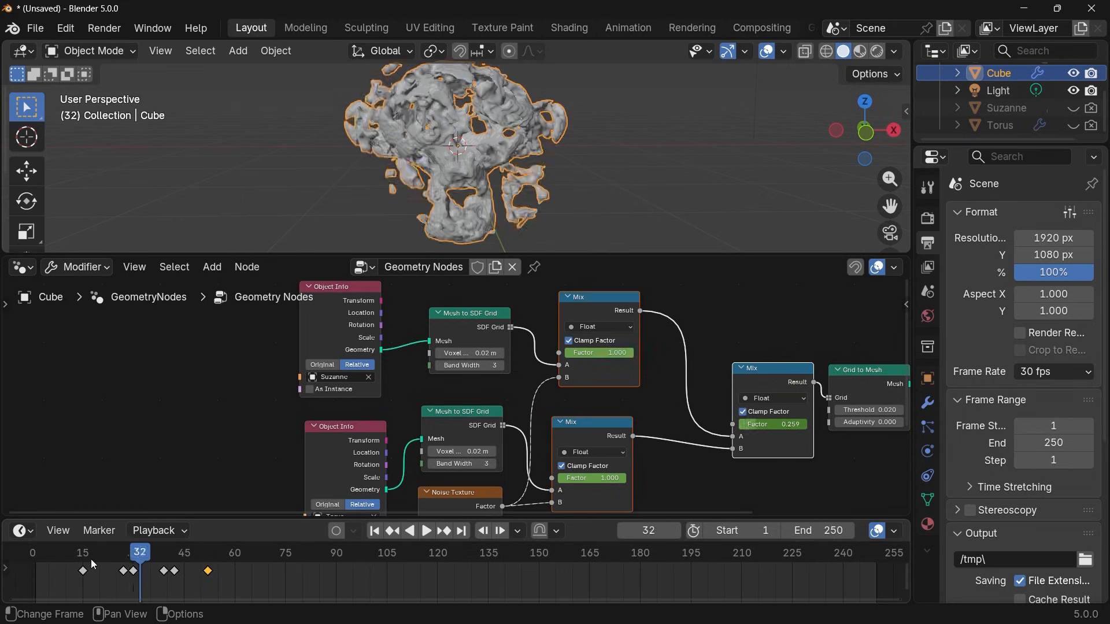
# Step through frames 32 to 47 to examine how the noisy Suzanne turns into the noisy torus.
pyautogui.press('Right')
pyautogui.press('Right')
pyautogui.press('Right')
pyautogui.press('Right')
pyautogui.press('Right')
pyautogui.press('Right')
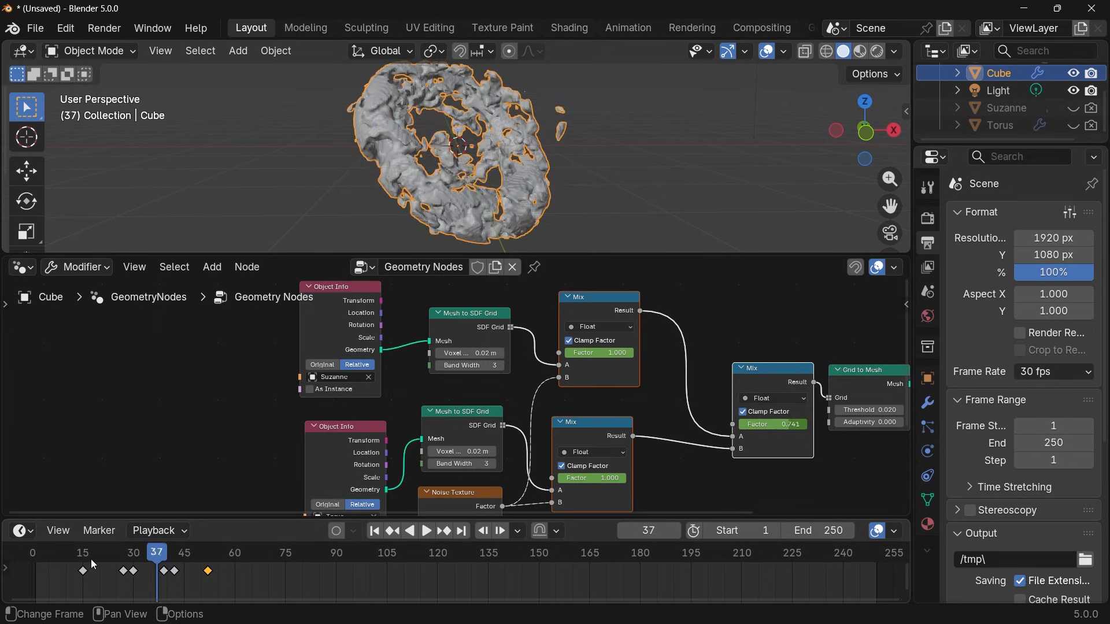
pyautogui.press('Right')
pyautogui.press('Right')
pyautogui.press('Right')
pyautogui.press('Right')
pyautogui.press('Right')
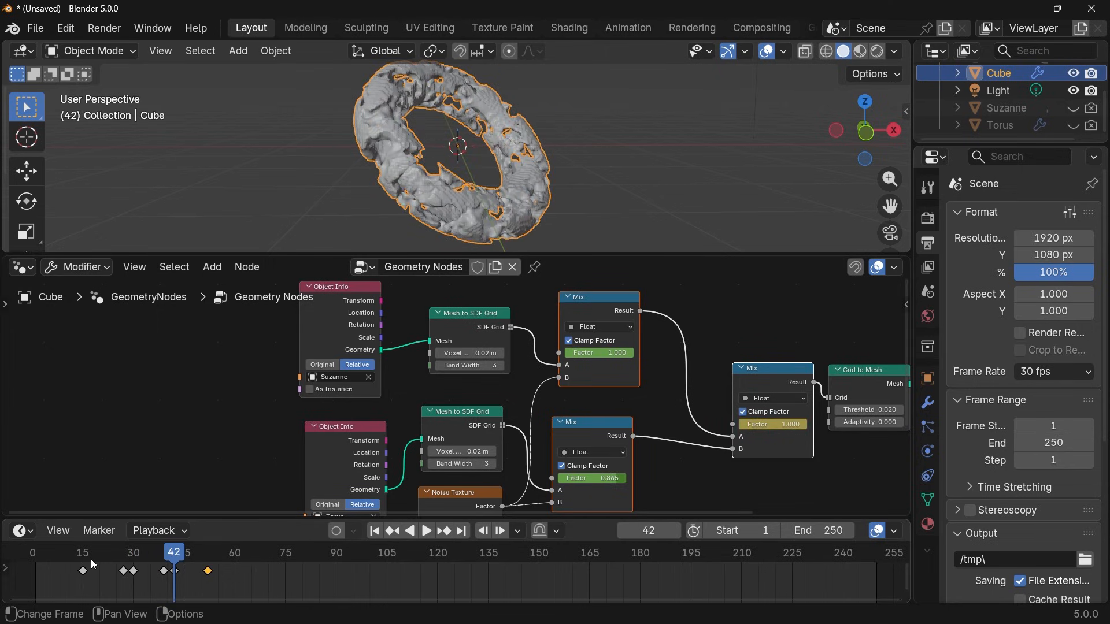
pyautogui.press('Right')
pyautogui.press('Right')
pyautogui.press('Right')
pyautogui.press('Right')
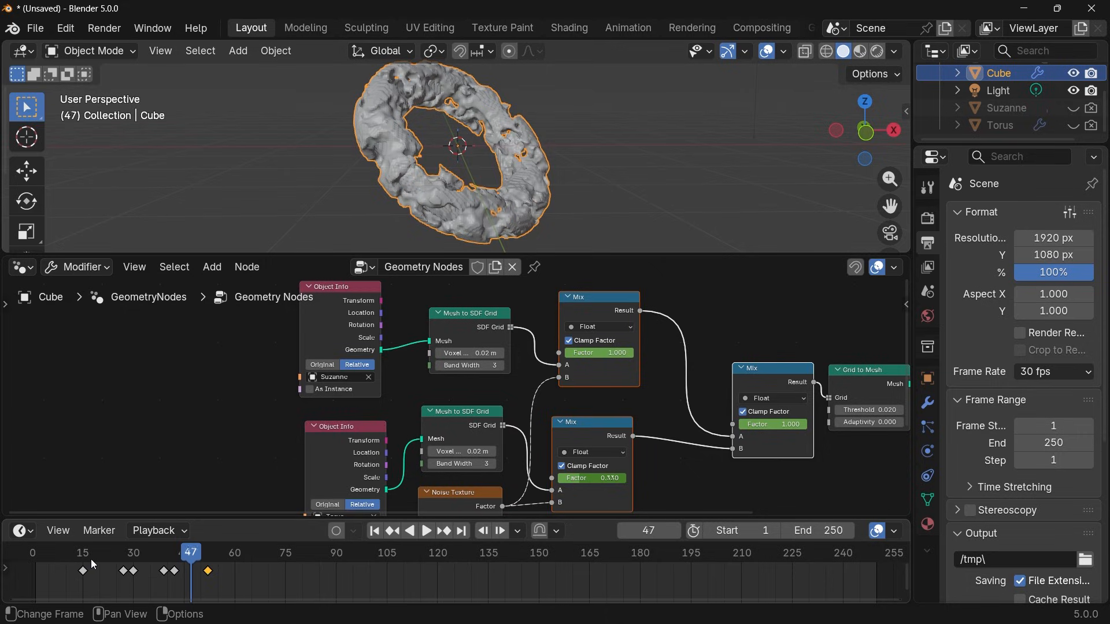
# Move back and forth between frames 49 and 52 to examine how the noise clears from the torus.
pyautogui.press('Right')
pyautogui.press('Right')
pyautogui.press('Right')
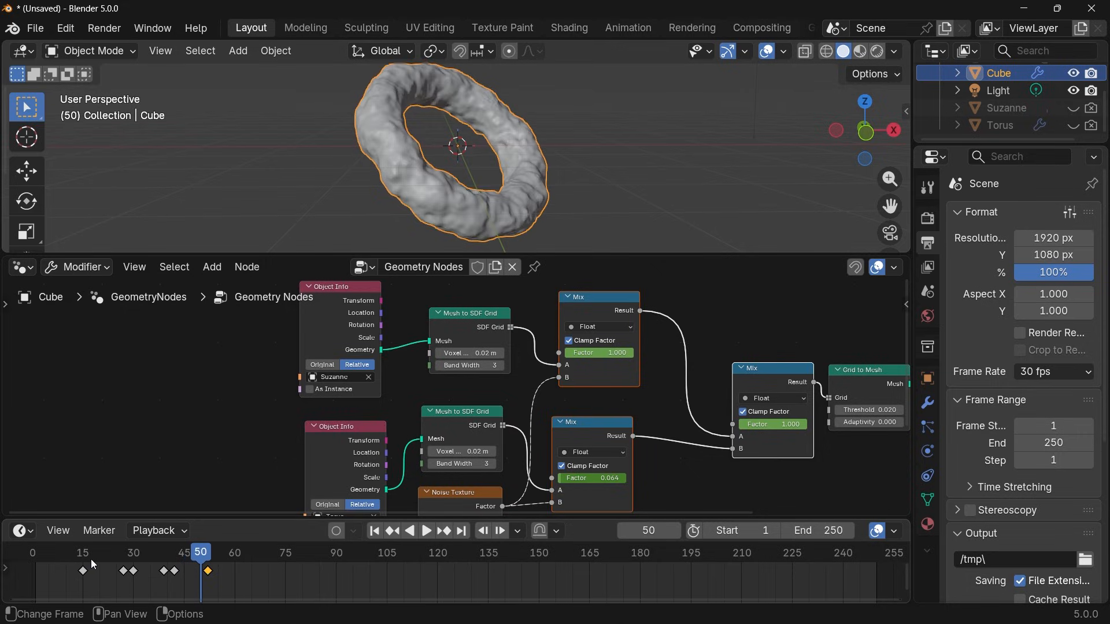
pyautogui.press('Left')
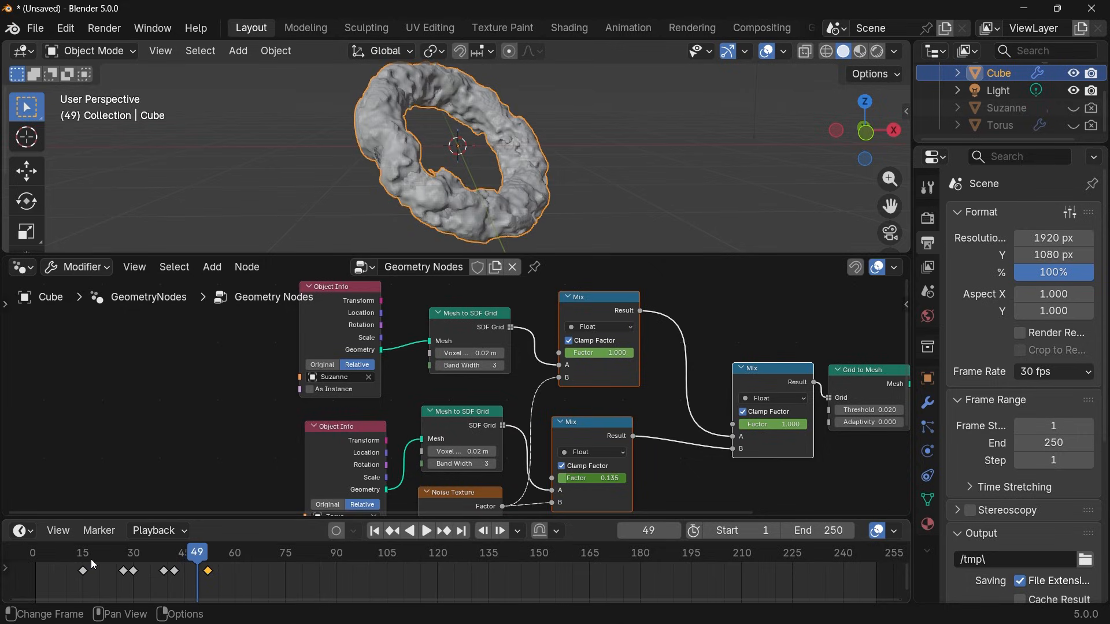
pyautogui.press('Right')
pyautogui.press('Right')
pyautogui.press('Right')
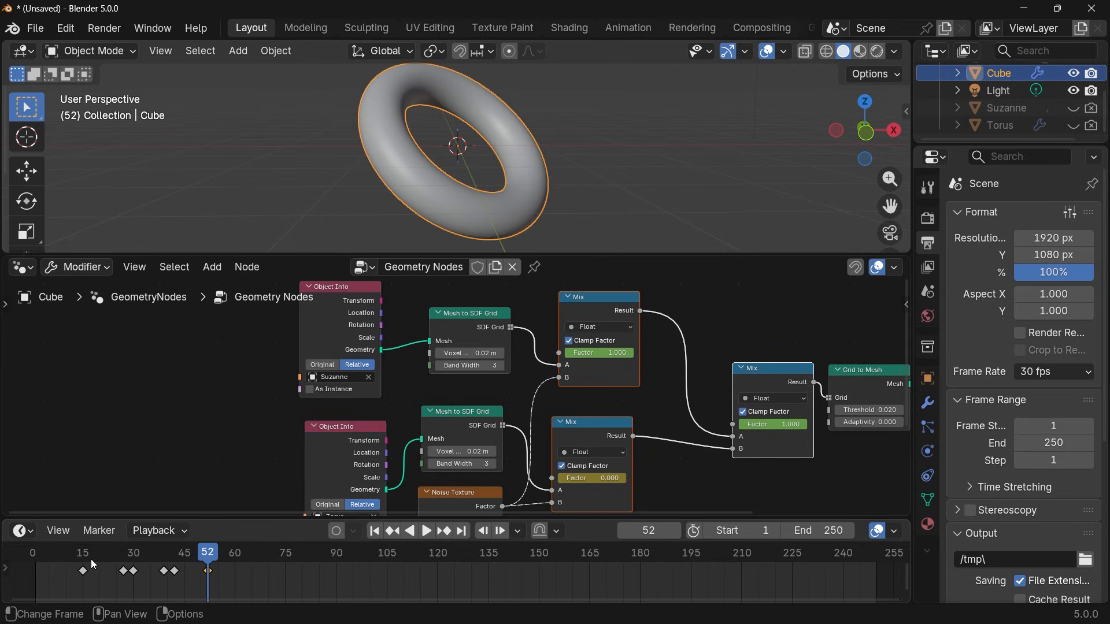
pyautogui.press('Left')
pyautogui.press('Left')
pyautogui.press('Left')
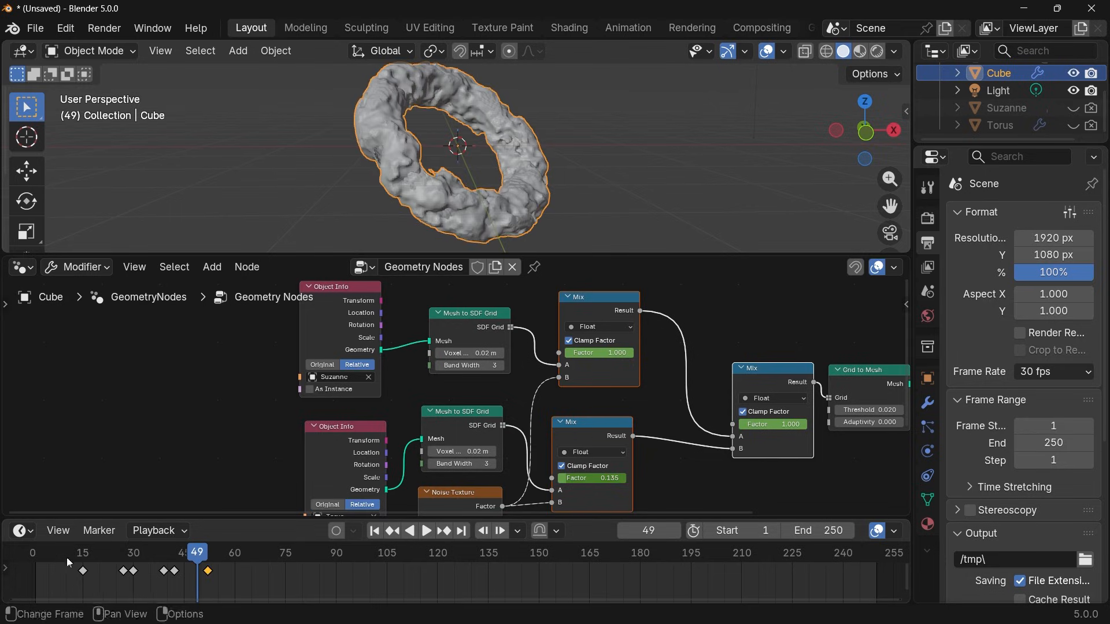
# Select all the morph keyframes and change the enlarged timeline area into a Graph Editor.
pyautogui.moveTo(34, 556); pyautogui.dragTo(181, 595)
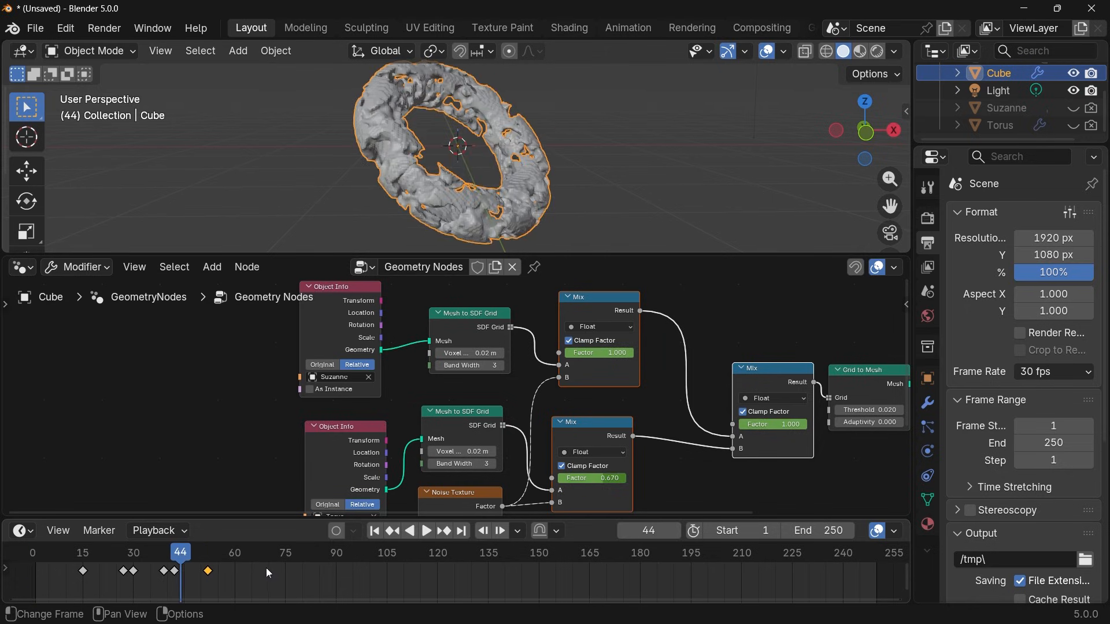
pyautogui.moveTo(266, 567); pyautogui.dragTo(37, 588)
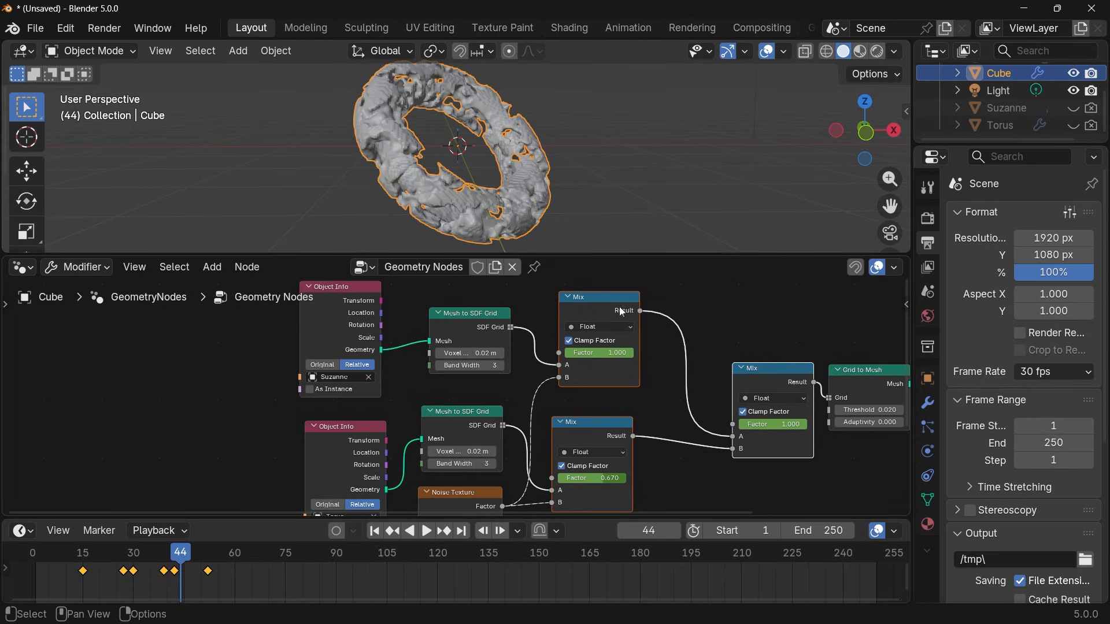
pyautogui.moveTo(73, 514); pyautogui.dragTo(74, 452)
pyautogui.click(23, 468)
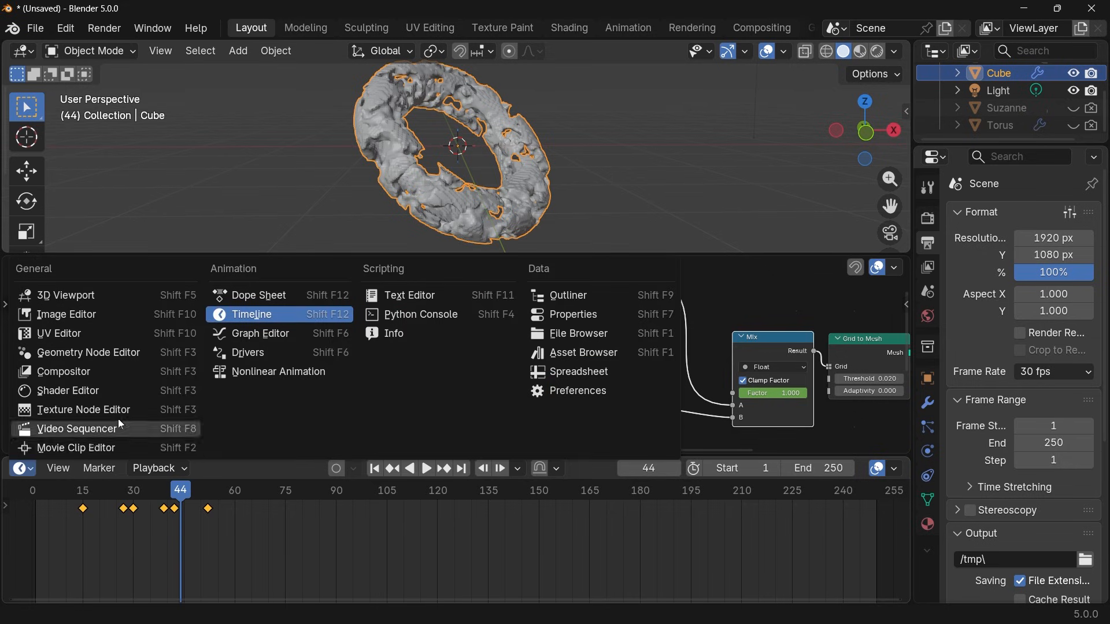
pyautogui.click(244, 335)
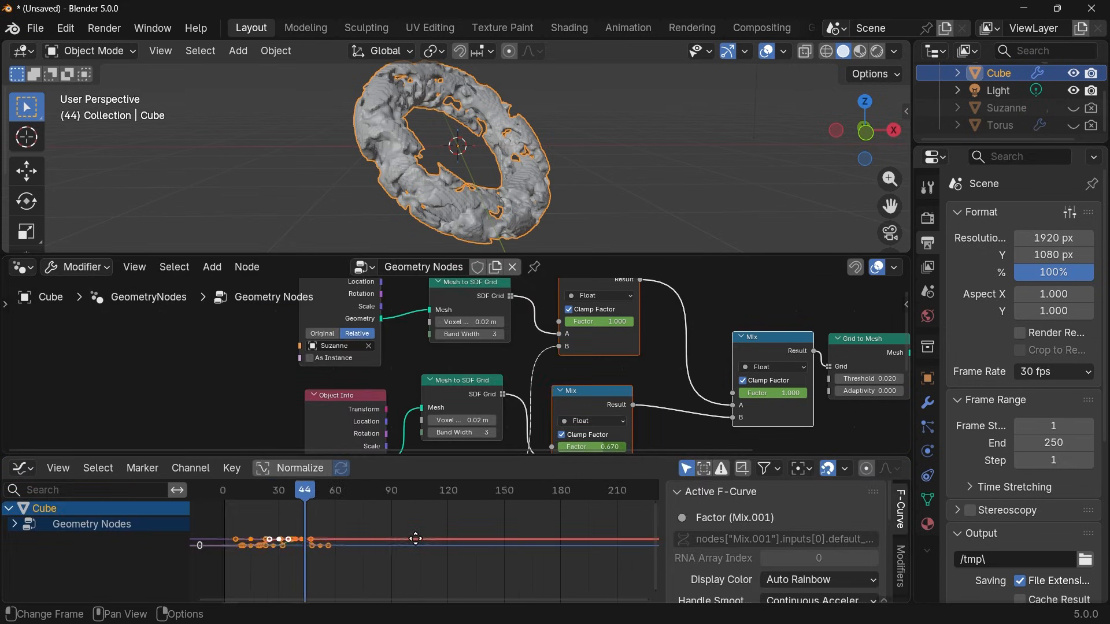
# Enlarge the Graph Editor with its sidebar hidden and scrub the factor curves to frame 22.
pyautogui.moveTo(415, 539); pyautogui.dragTo(421, 580, button='middle')
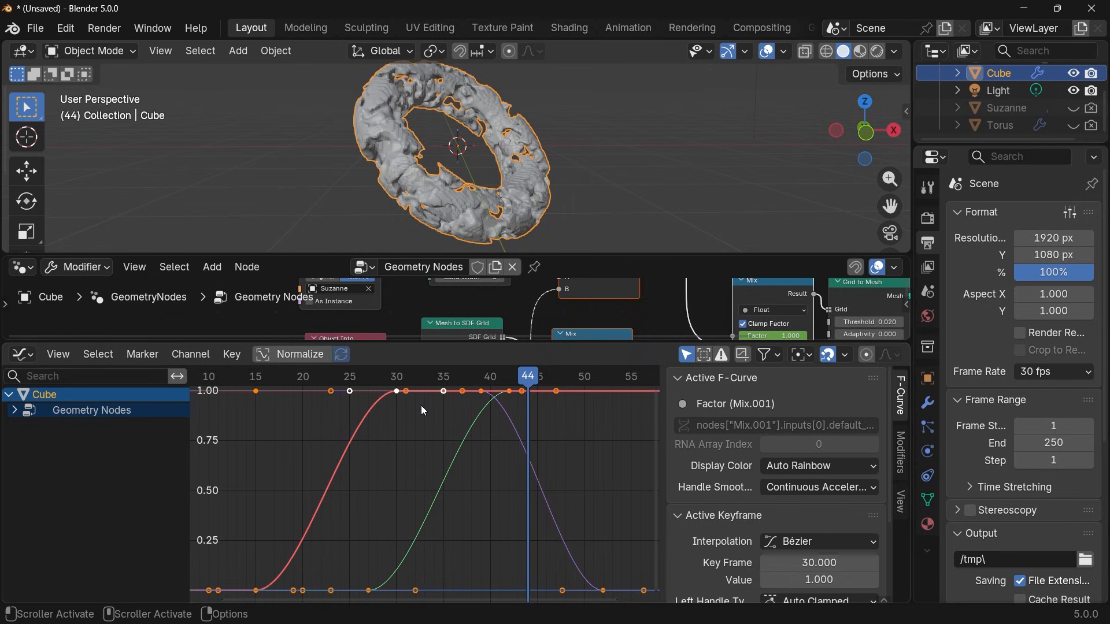
pyautogui.press('n')
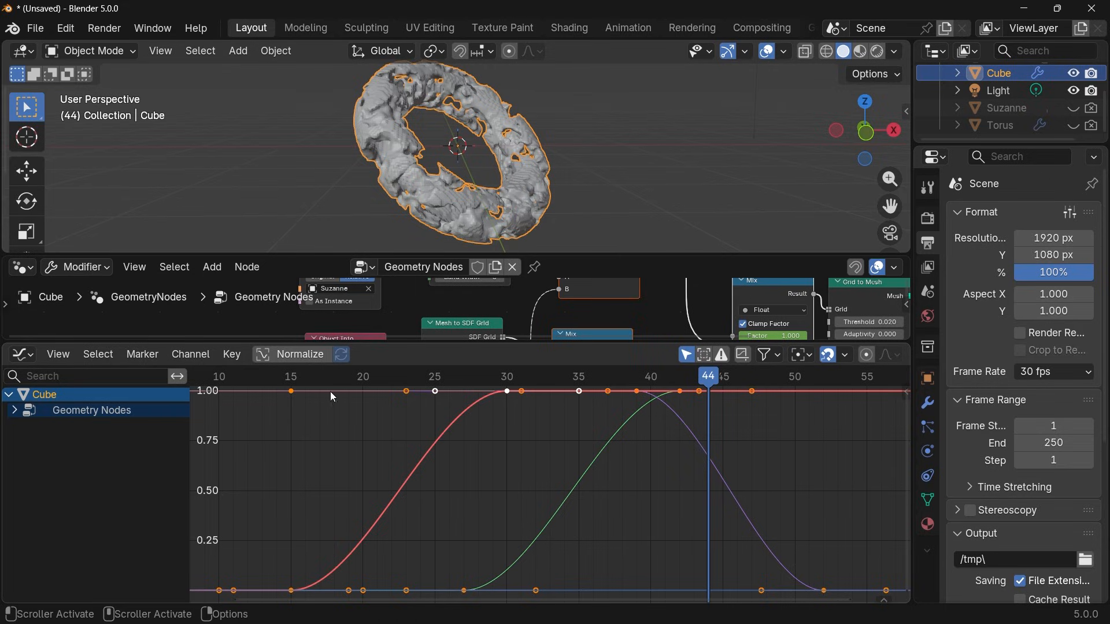
pyautogui.moveTo(304, 380); pyautogui.dragTo(392, 462)
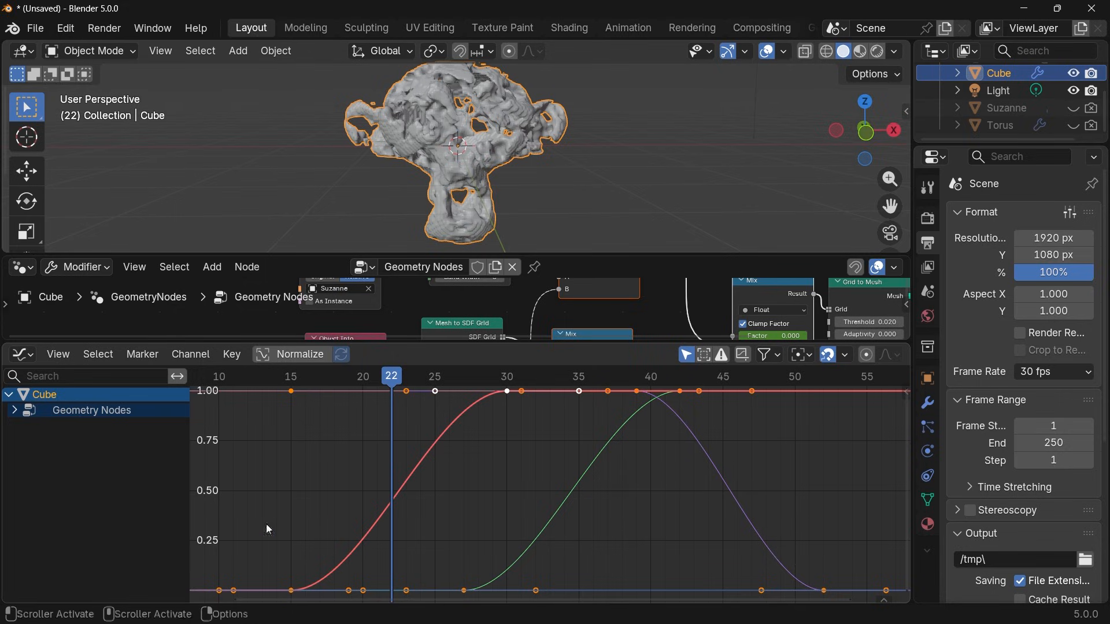
# Show only the Factor (Mix.001) curve and scale up the handles of its frame 15 keyframe for a slower start.
pyautogui.click(14, 411)
pyautogui.click(28, 442)
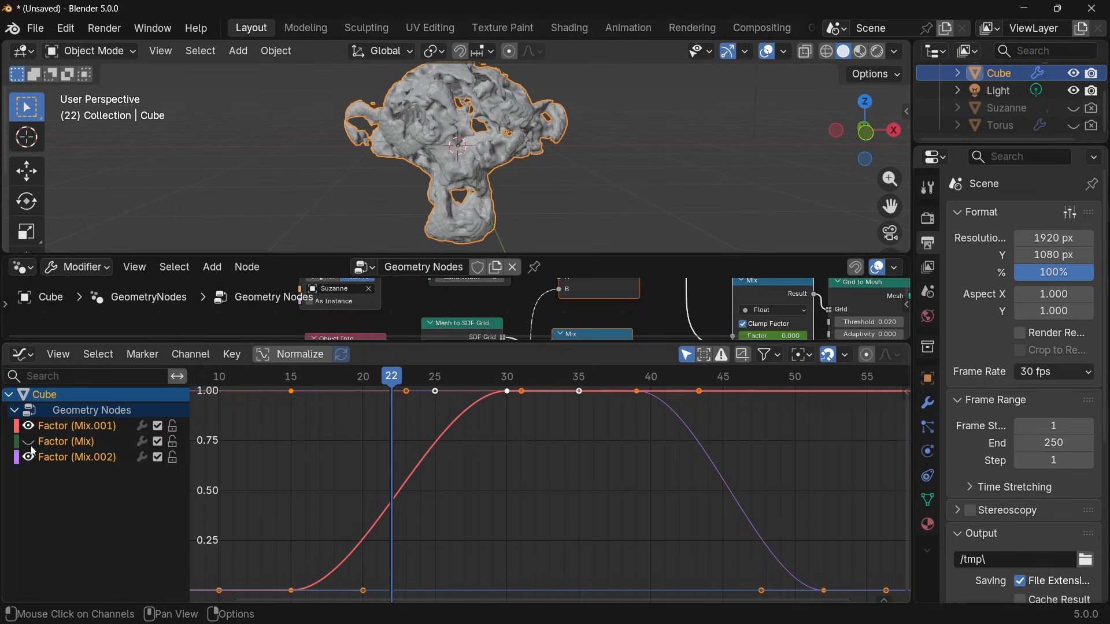
pyautogui.click(28, 458)
pyautogui.click(292, 587)
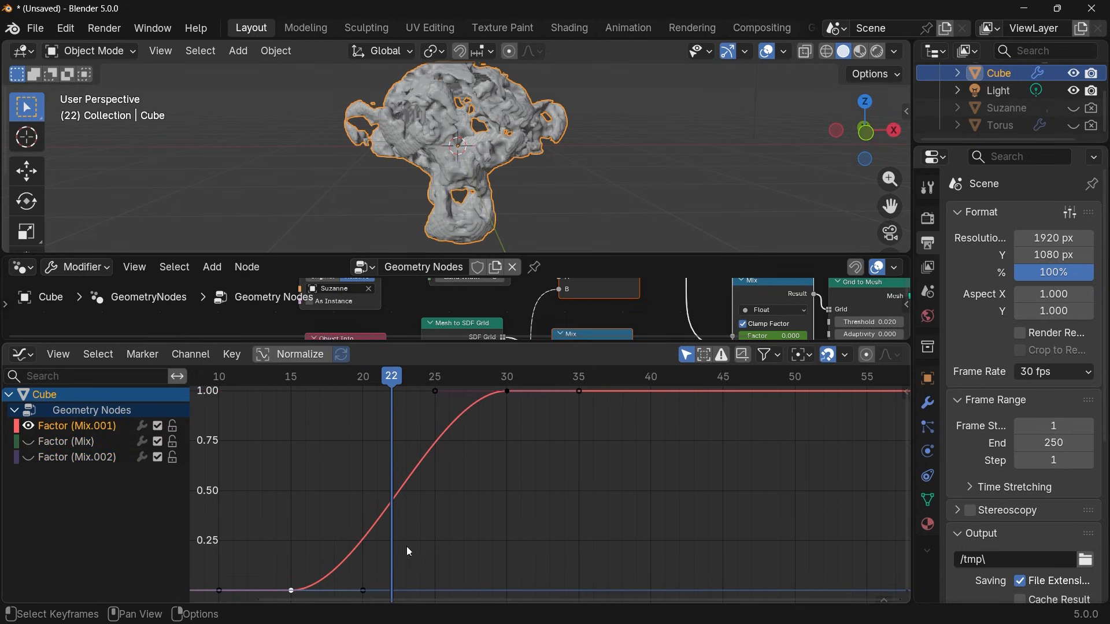
pyautogui.press('s')
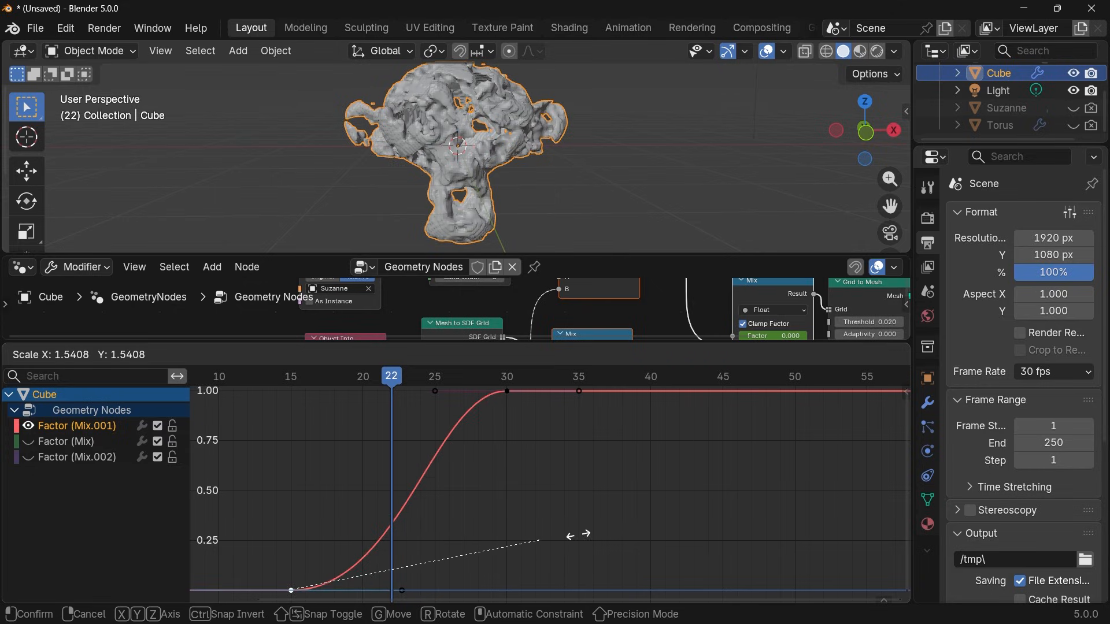
pyautogui.click(277, 529)
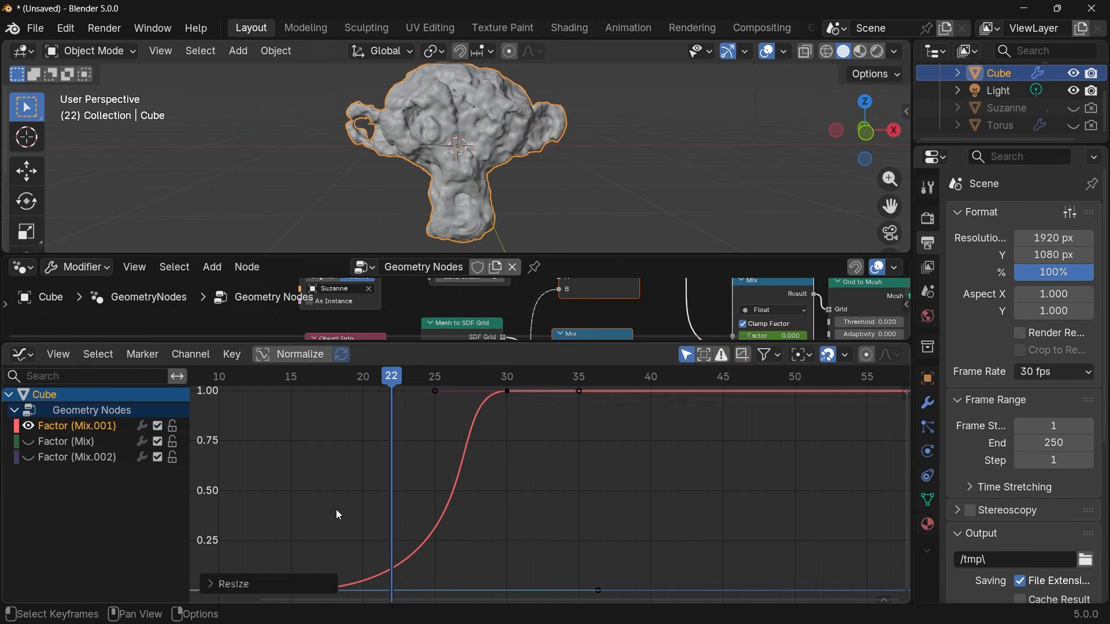
pyautogui.click(328, 489)
pyautogui.click(294, 586)
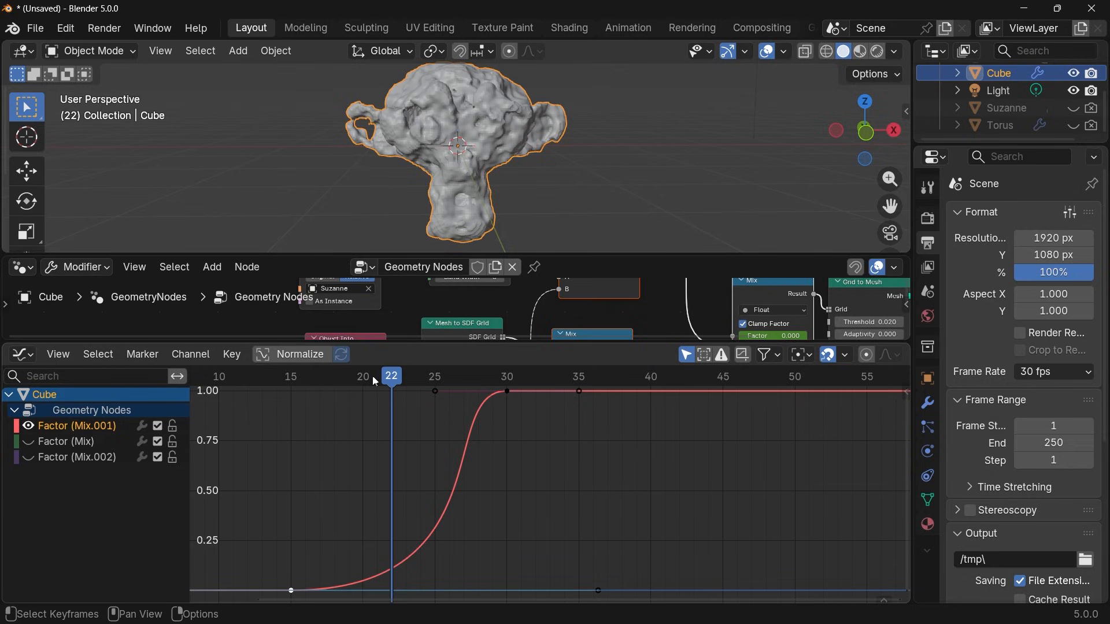
# Scrub between frames 16 and 31 to check how Suzanne dissolves with the reshaped Factor (Mix.001) curve.
pyautogui.moveTo(372, 377); pyautogui.dragTo(496, 449)
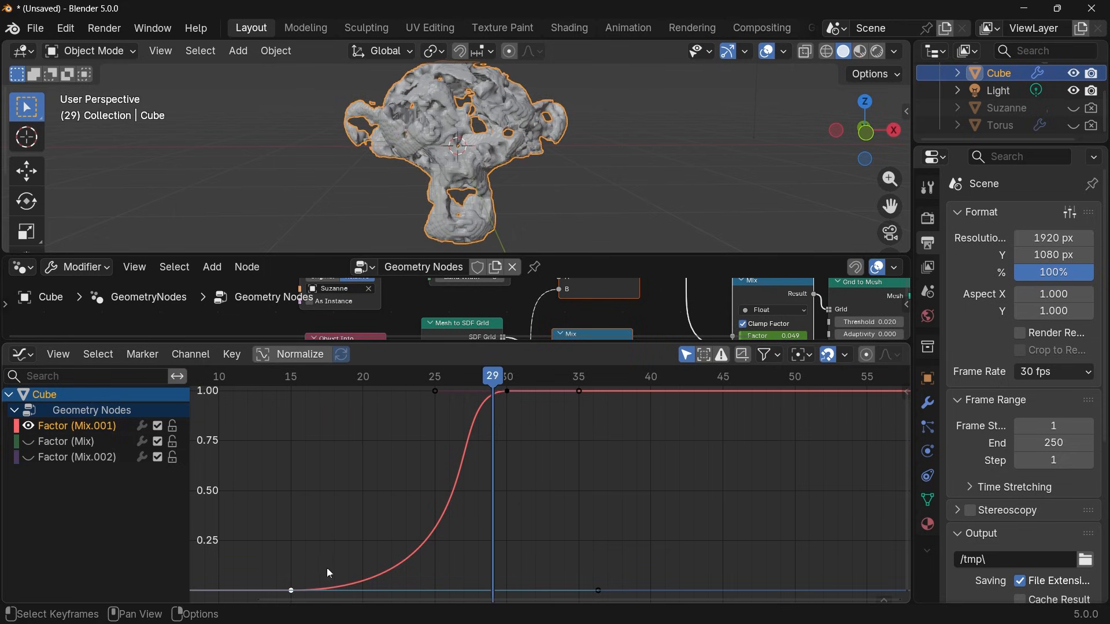
pyautogui.moveTo(480, 373); pyautogui.dragTo(303, 414)
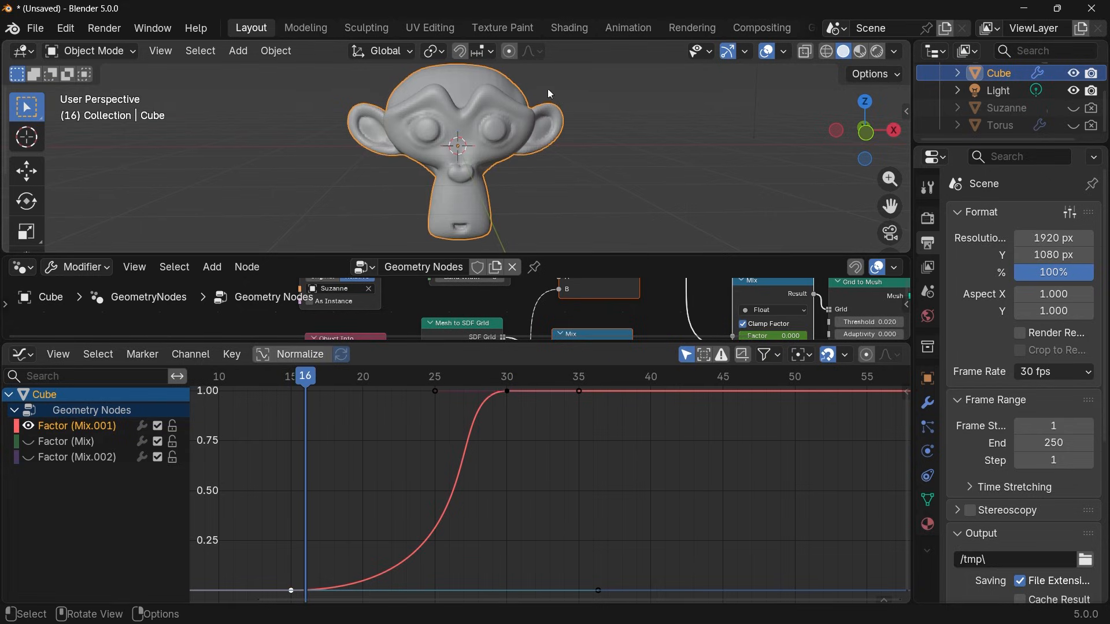
pyautogui.moveTo(347, 377); pyautogui.dragTo(522, 377)
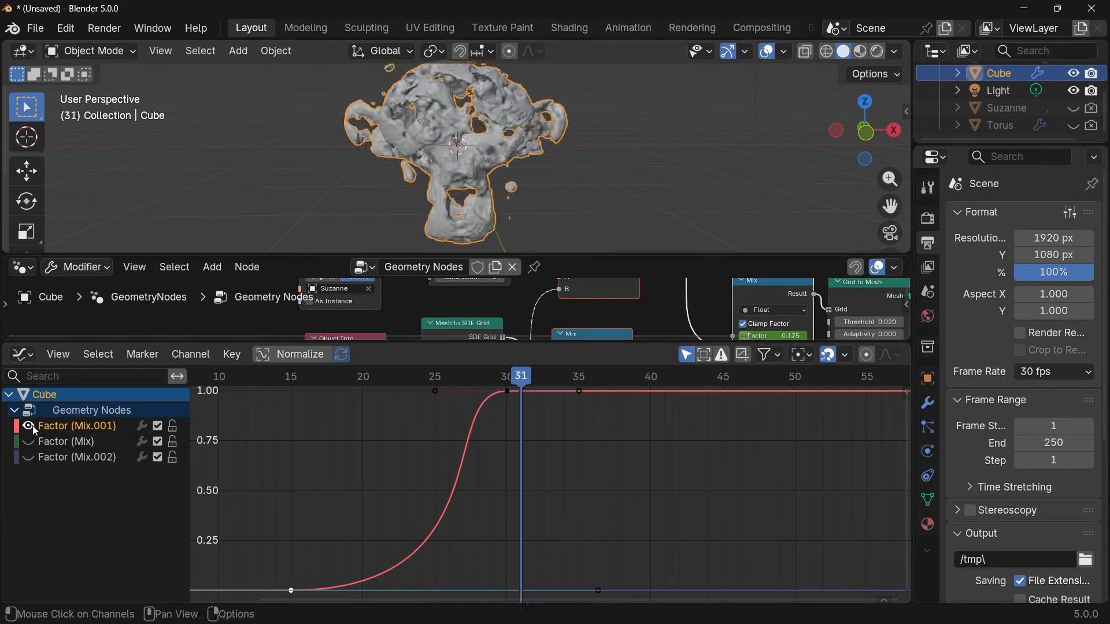
# Show only the Factor (Mix) curve, with its first rising keyframe selected, and scrub to frame 27.
pyautogui.click(28, 425)
pyautogui.click(29, 442)
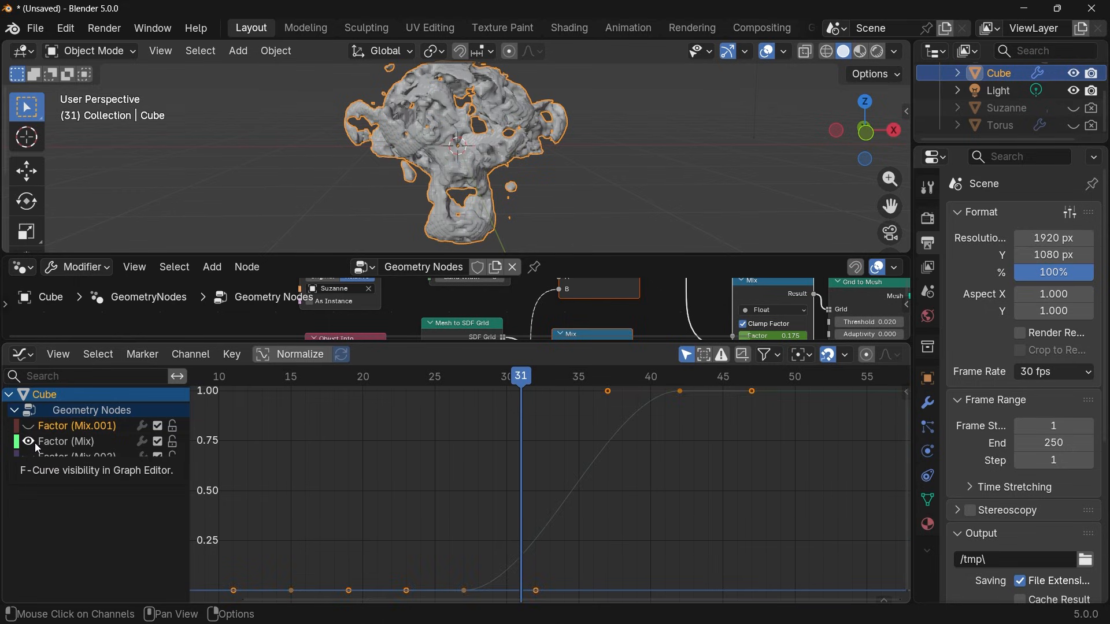
pyautogui.click(515, 379)
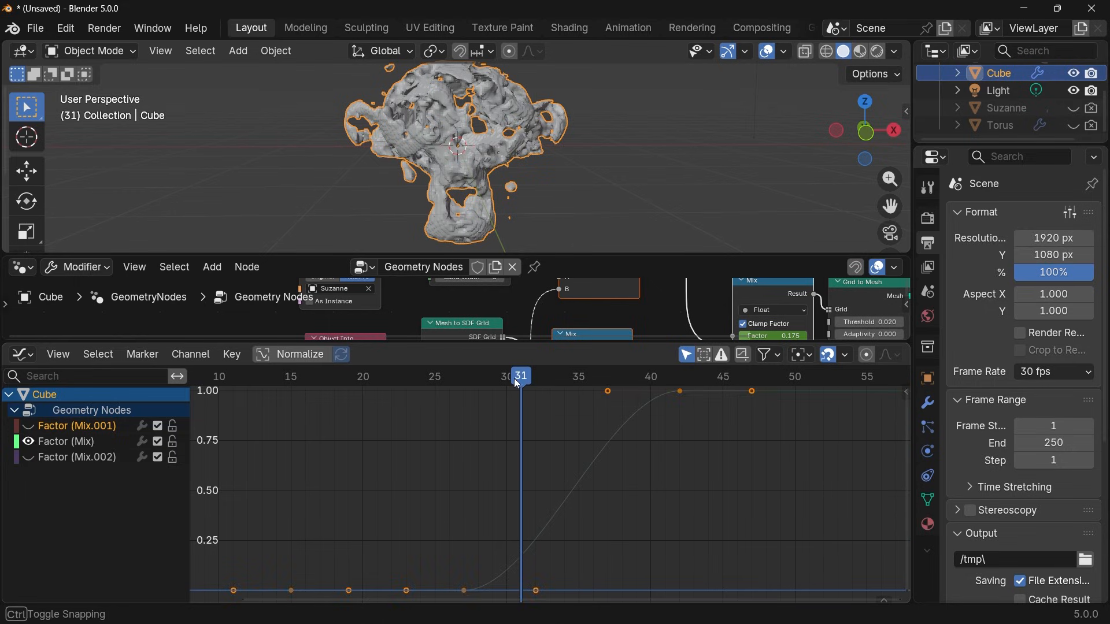
pyautogui.click(473, 577)
pyautogui.click(465, 587)
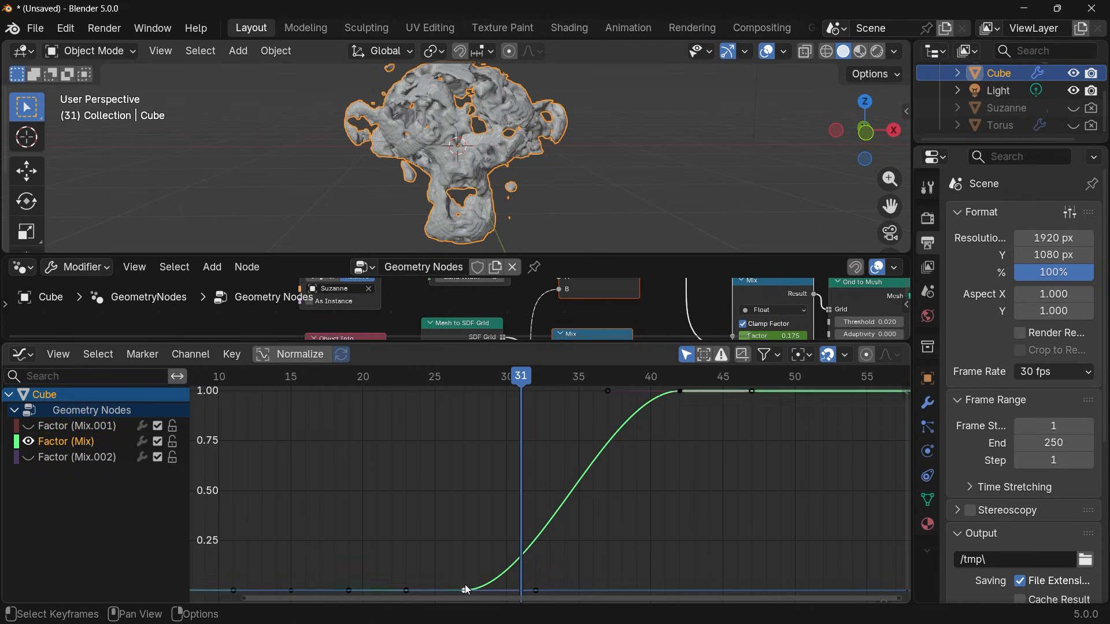
pyautogui.moveTo(510, 382); pyautogui.dragTo(550, 426)
pyautogui.moveTo(475, 383); pyautogui.dragTo(469, 382)
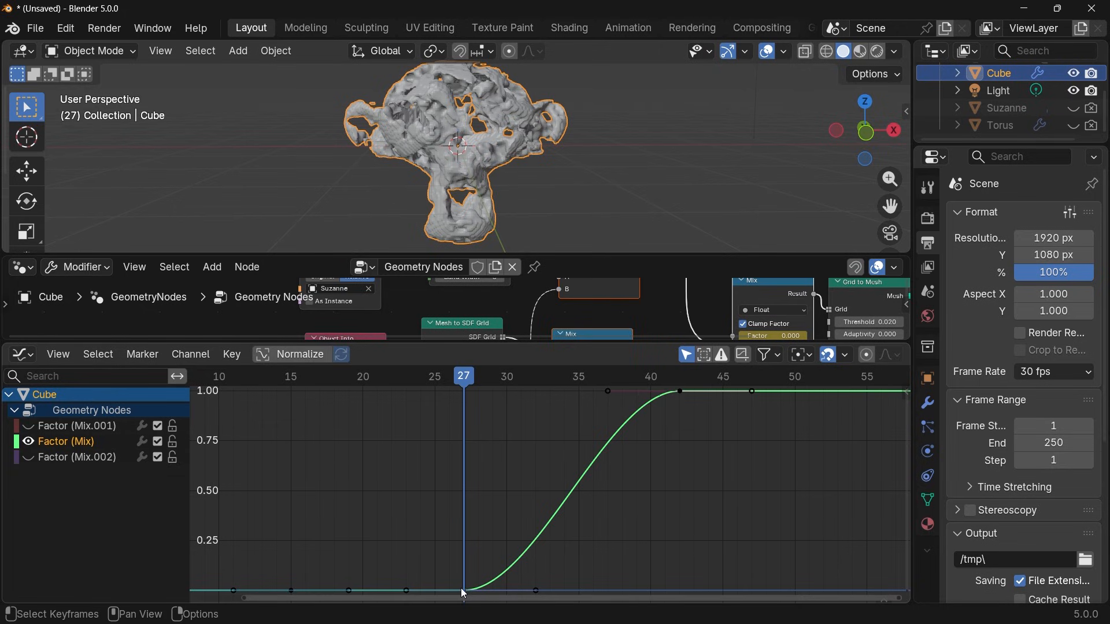
# Set the handle type of the Factor (Mix) keyframe at frame 27 to Free.
pyautogui.press('v')
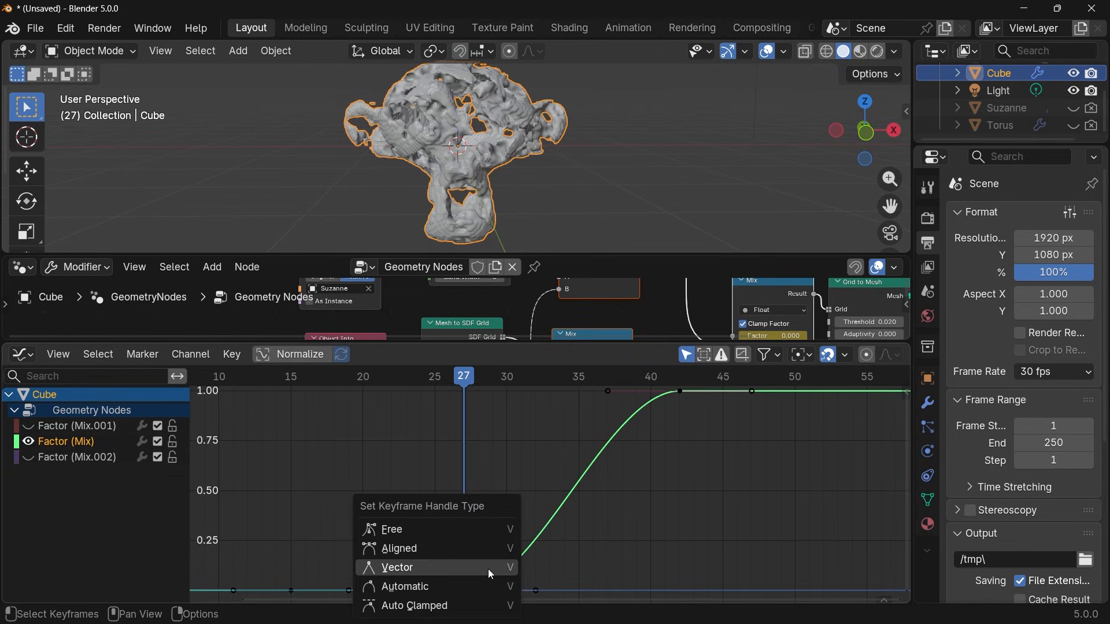
pyautogui.click(461, 529)
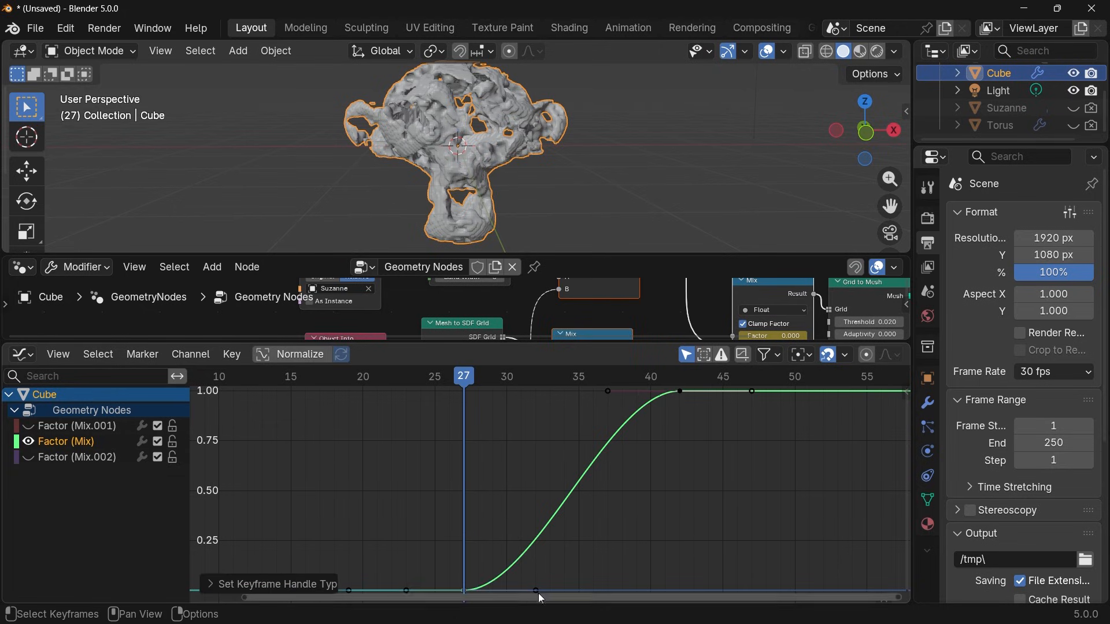
pyautogui.click(540, 586)
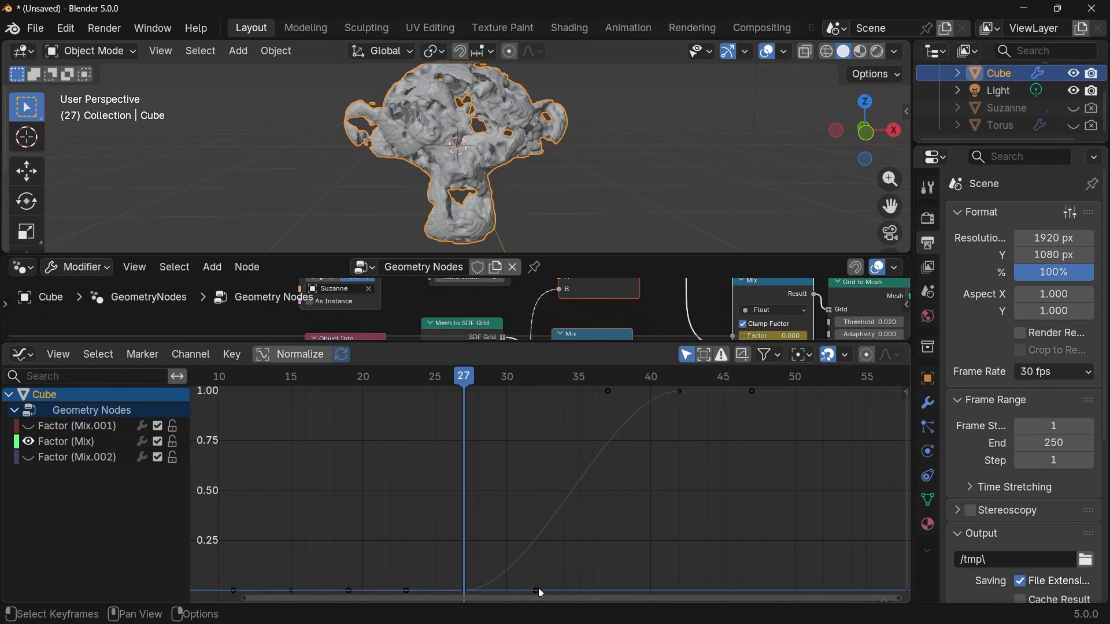
pyautogui.click(538, 588)
# Try Automatic handles on the Factor (Mix) keyframe at frame 27 and undo the change.
pyautogui.keyDown('ctrl'); pyautogui.moveTo(594, 575); pyautogui.dragTo(658, 496, button='middle'); pyautogui.keyUp('ctrl')
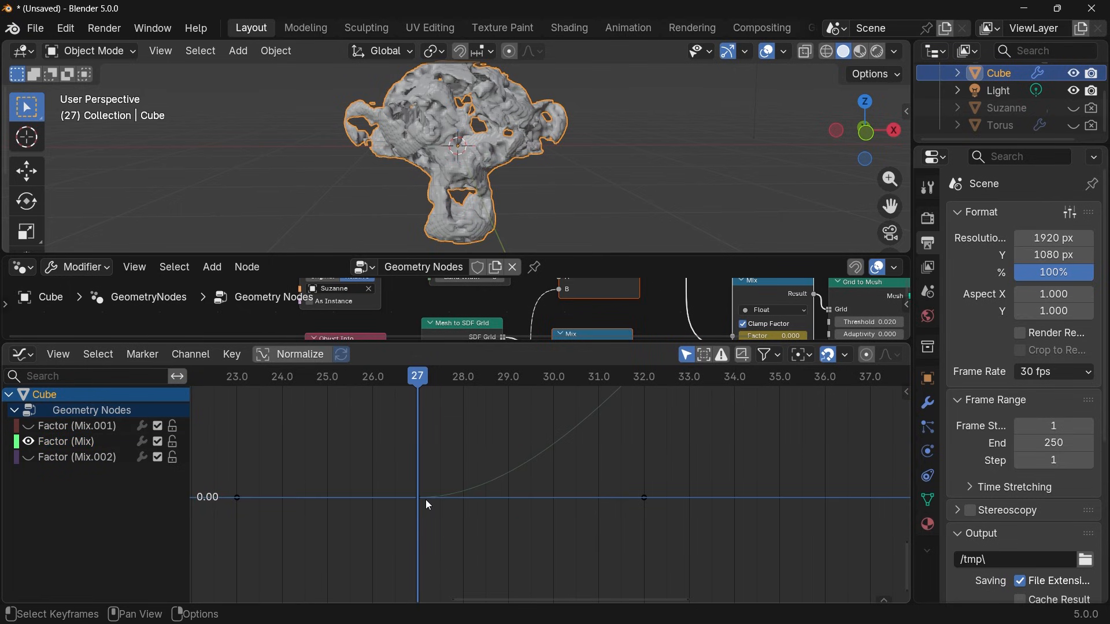
pyautogui.moveTo(425, 499); pyautogui.dragTo(420, 520)
pyautogui.press('Left')
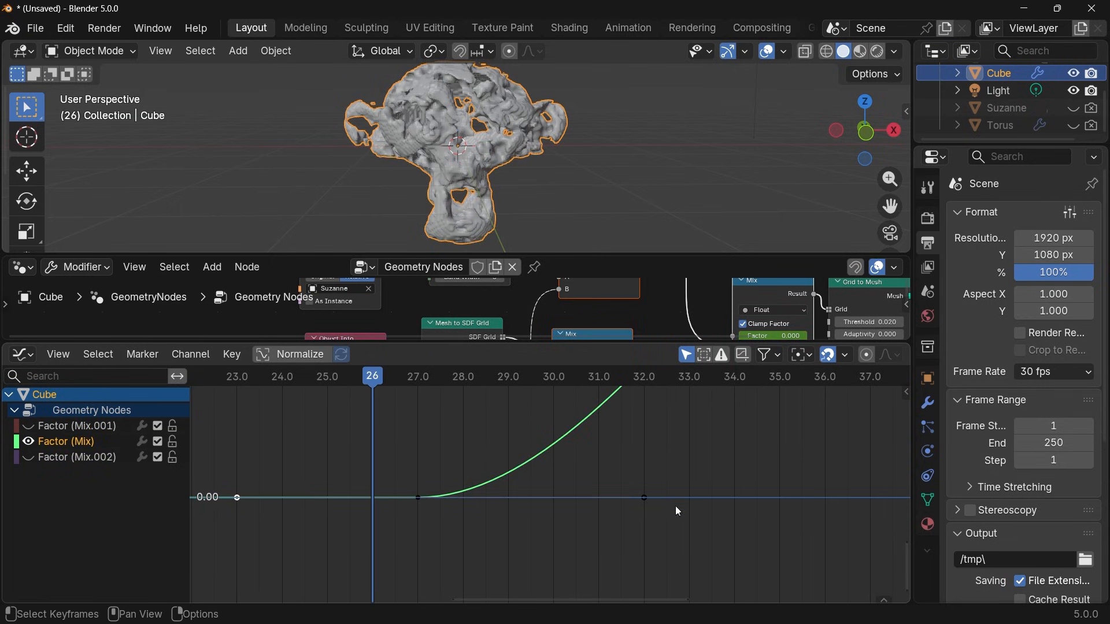
pyautogui.press('v')
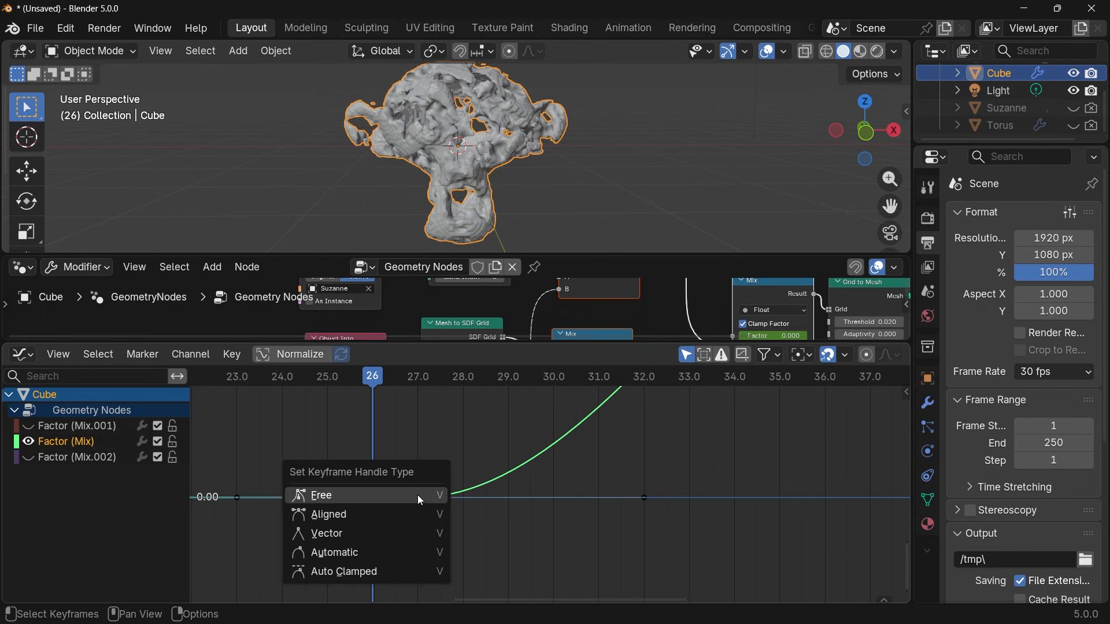
pyautogui.click(373, 549)
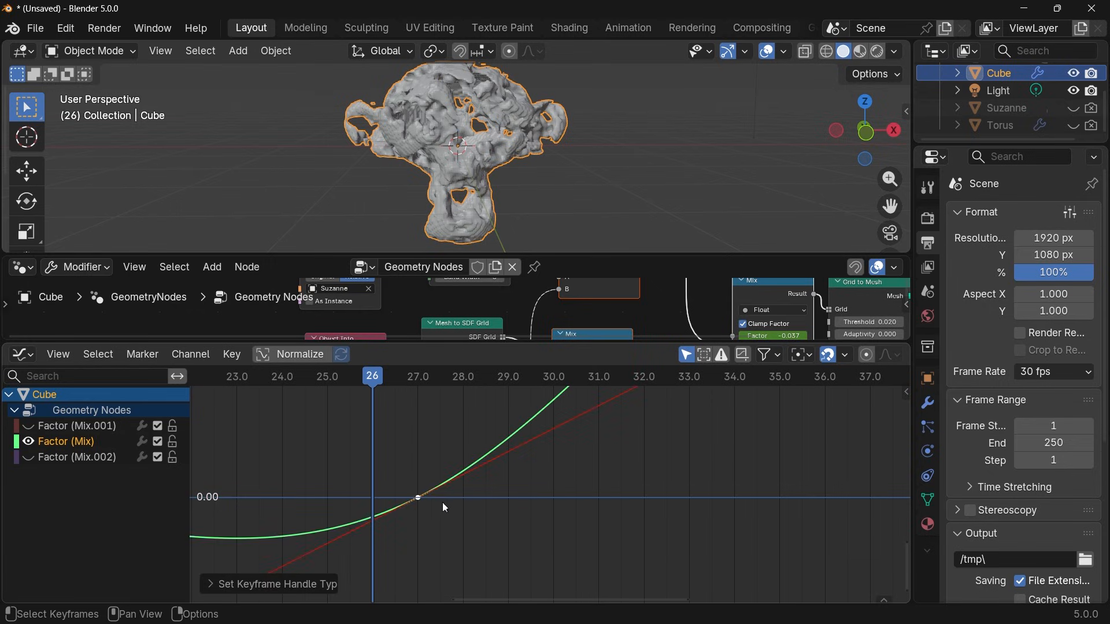
pyautogui.scroll(-2, 567, 460)
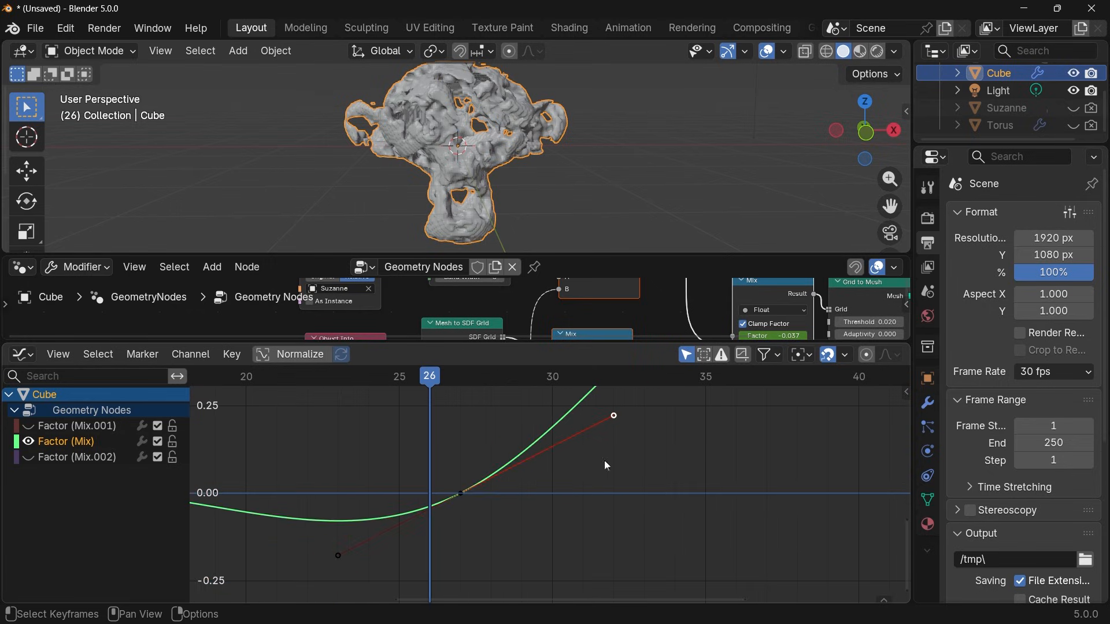
pyautogui.press('r')
pyautogui.press('Escape')
pyautogui.hotkey('ctrl', 'z')
# Free the handles of the Factor (Mix) keyframe at frame 27 and rotate its outgoing handle to 90°, pointing straight up.
pyautogui.press('v')
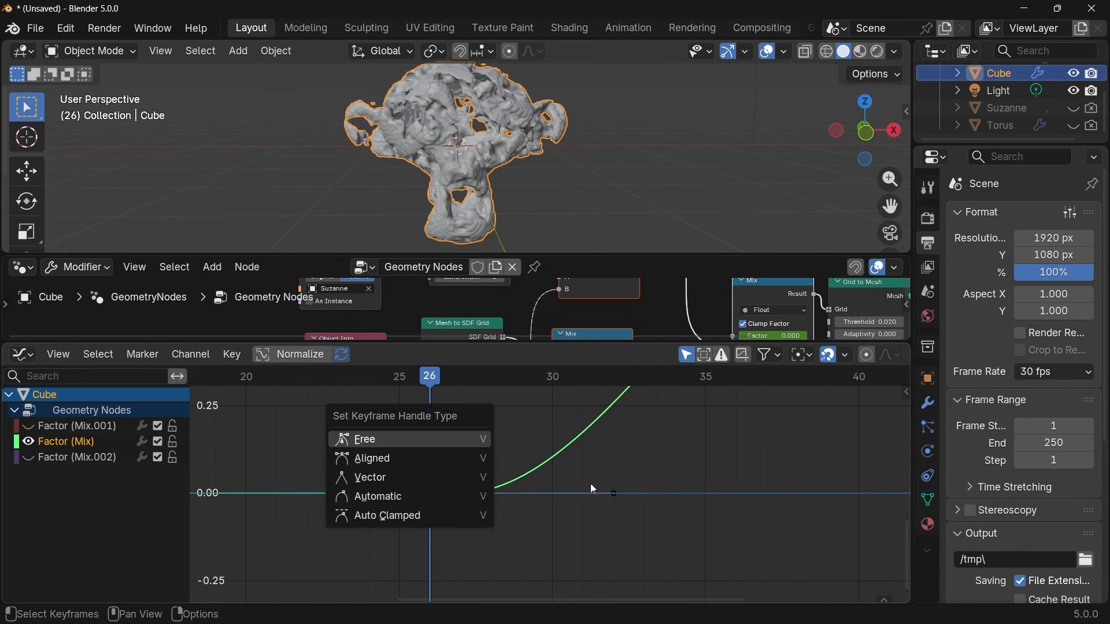
pyautogui.press('g')
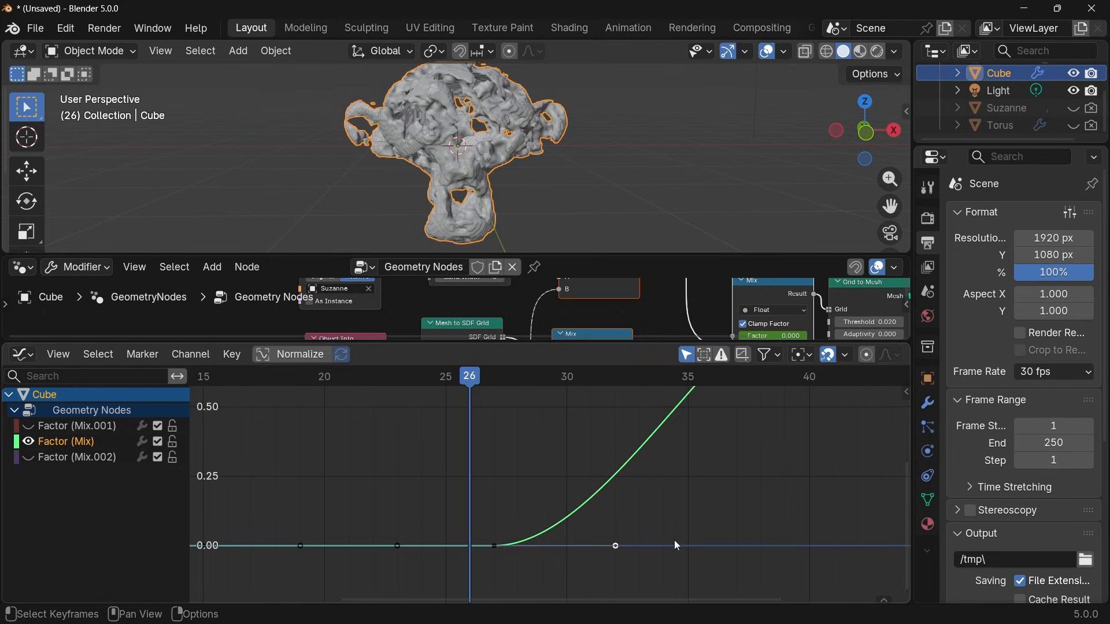
pyautogui.press('r')
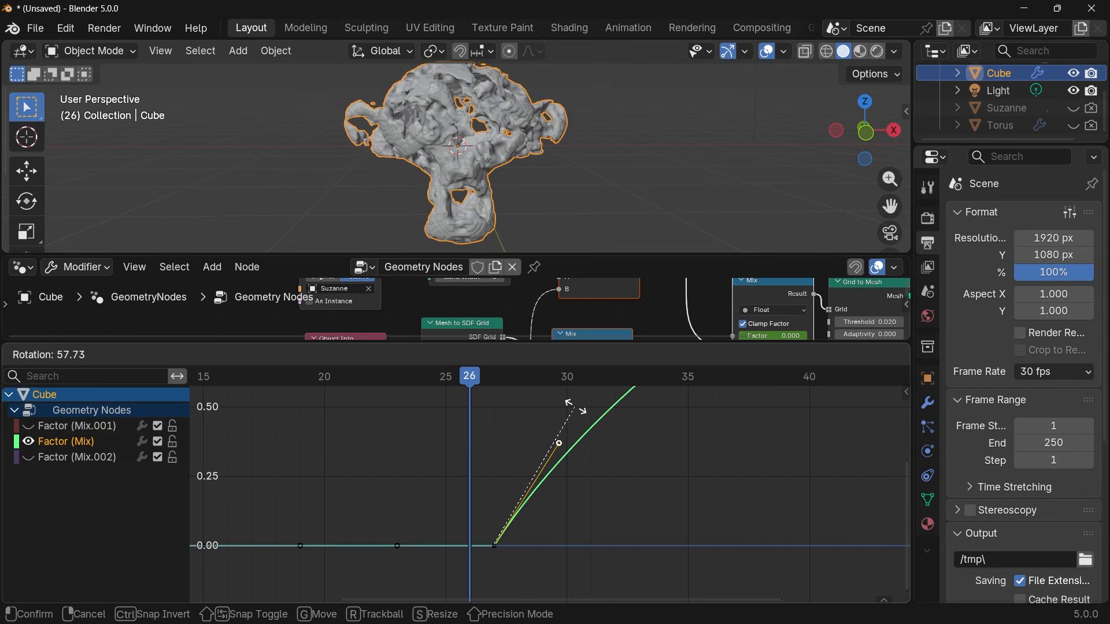
pyautogui.write('90')
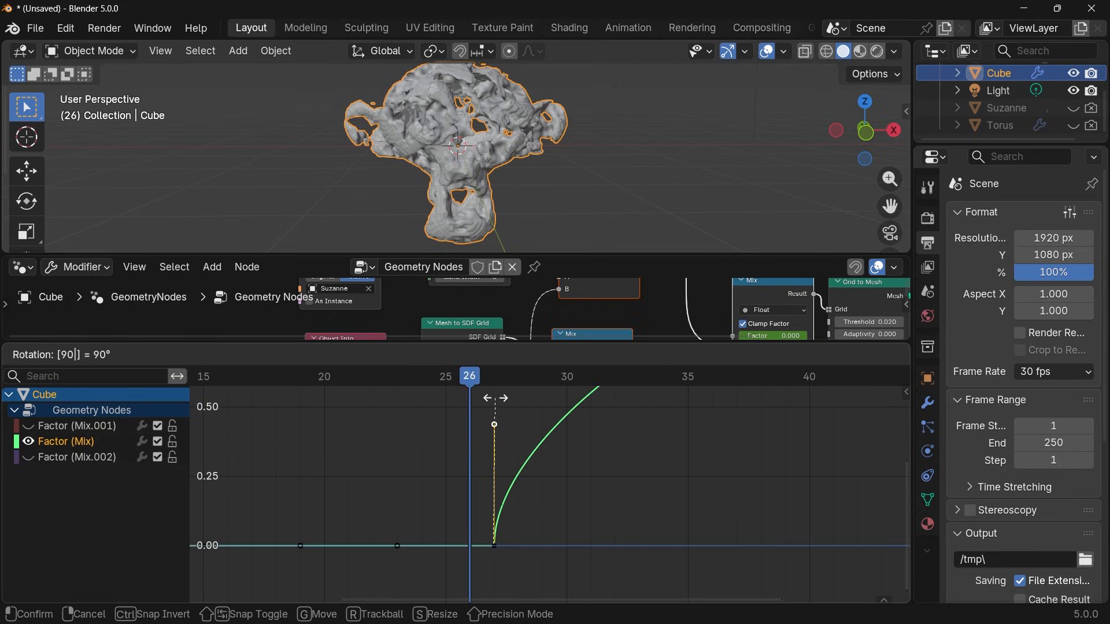
pyautogui.click(496, 400)
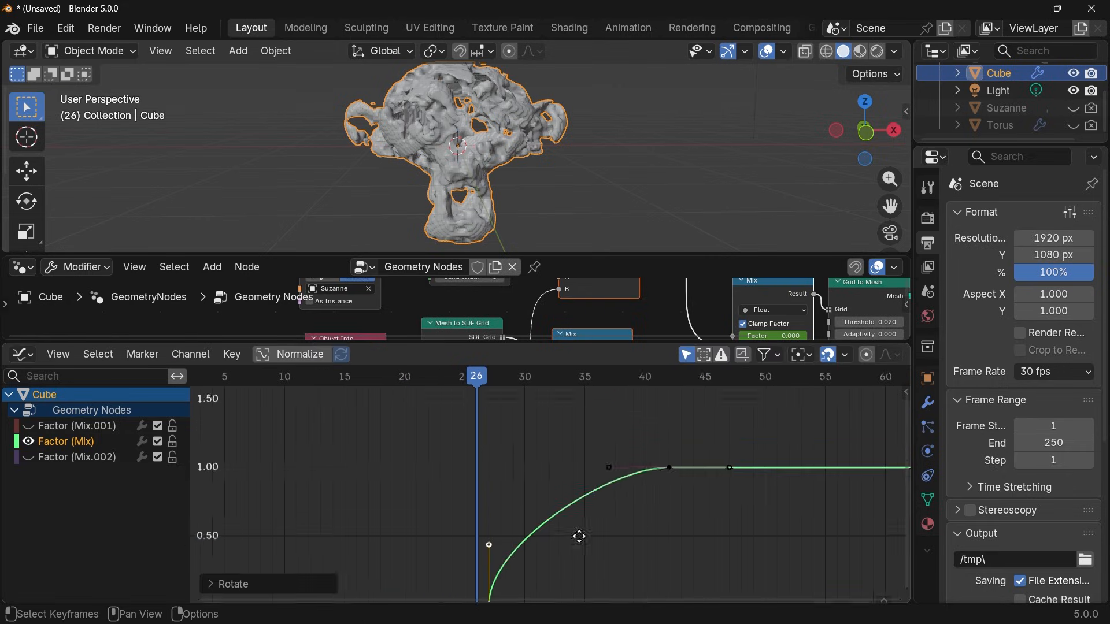
pyautogui.moveTo(579, 536); pyautogui.dragTo(566, 498, button='middle')
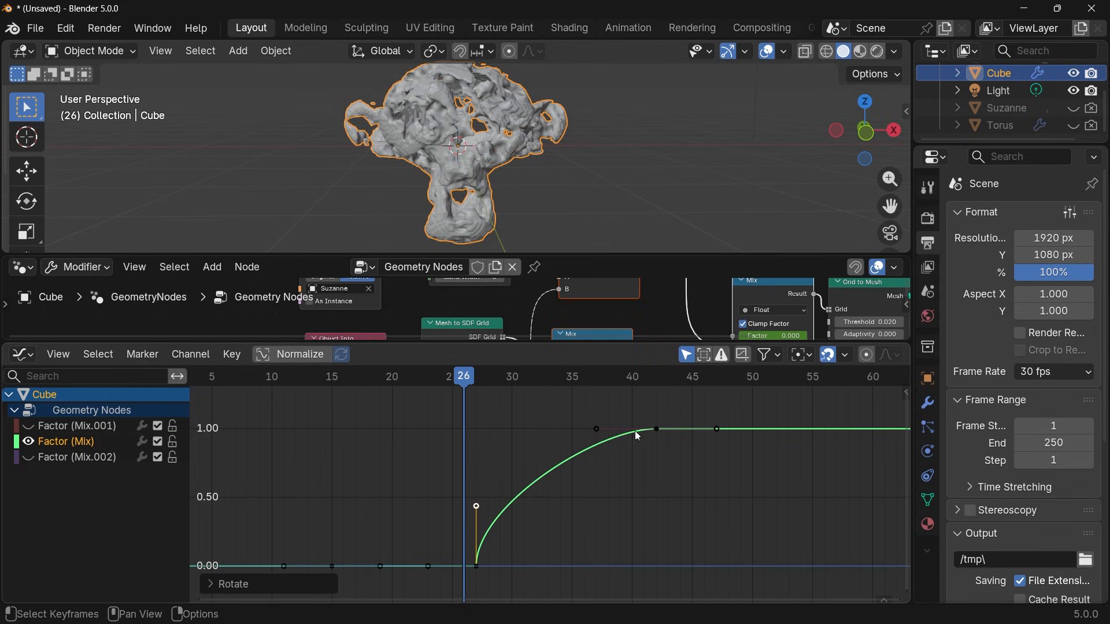
# Free the handles of the Factor (Mix) keyframe at frame 42 and rotate its incoming handle 90° so it points straight down.
pyautogui.click(668, 431)
pyautogui.click(658, 427)
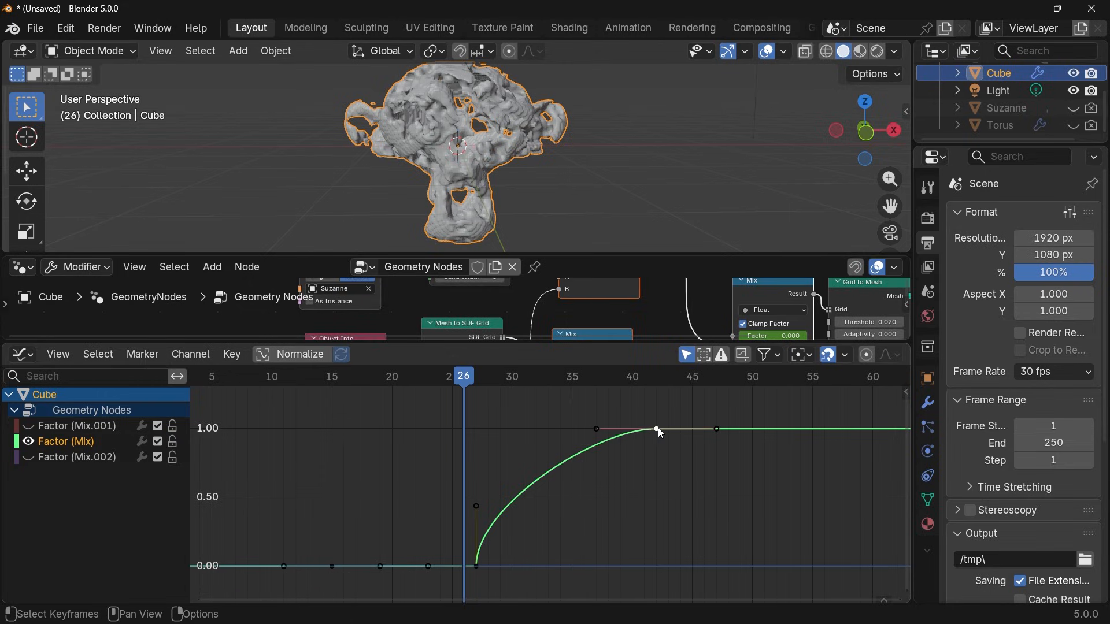
pyautogui.press('v')
pyautogui.click(657, 427)
pyautogui.click(598, 429)
pyautogui.write('r')
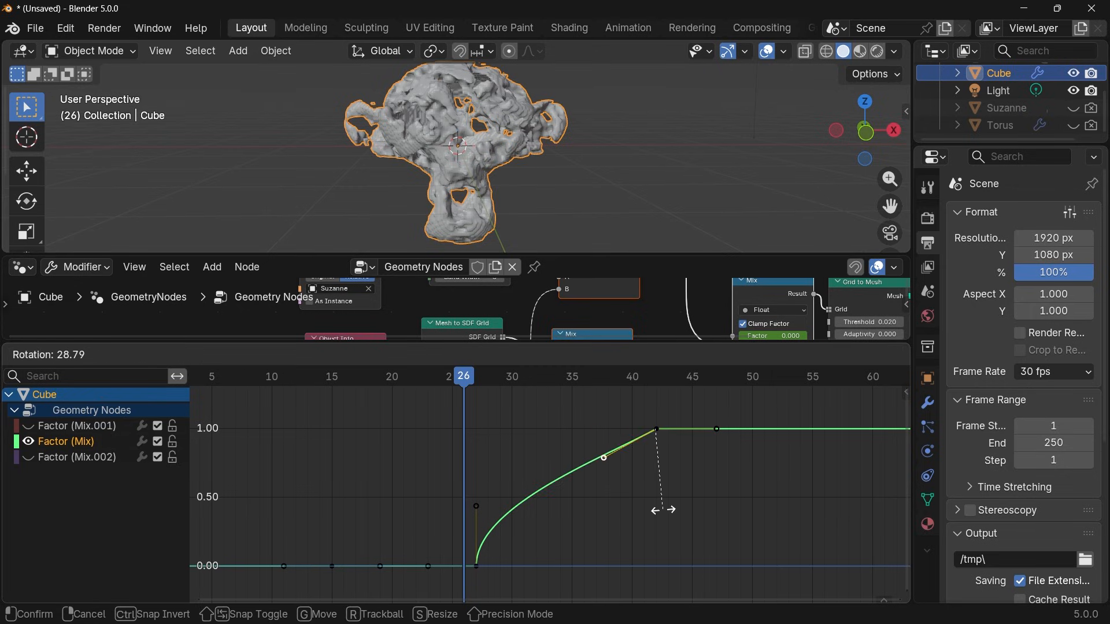
pyautogui.write('90')
pyautogui.press('Return')
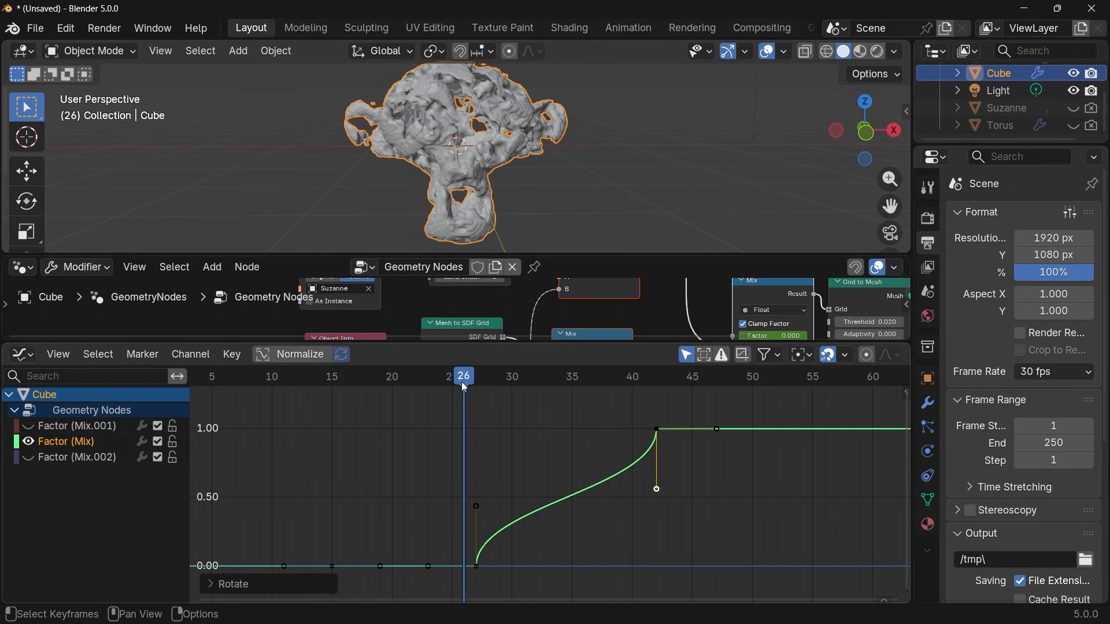
# Step and play through frames 27 to 43 to check the morph with the steeper Factor (Mix) curve.
pyautogui.moveTo(464, 382); pyautogui.dragTo(488, 384)
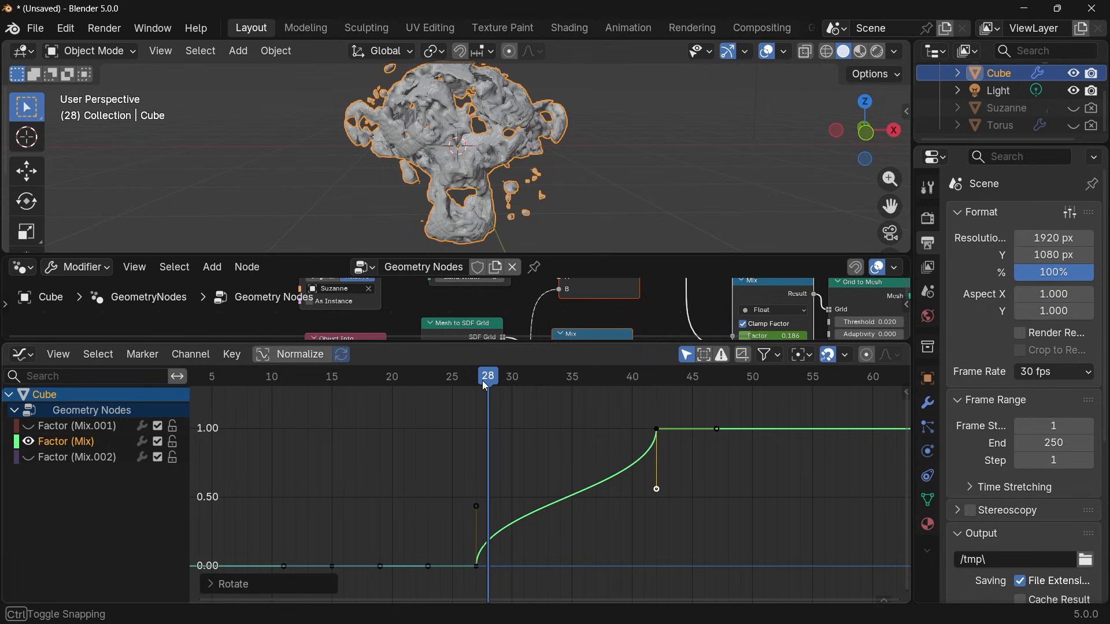
pyautogui.press('Left')
pyautogui.press('Right')
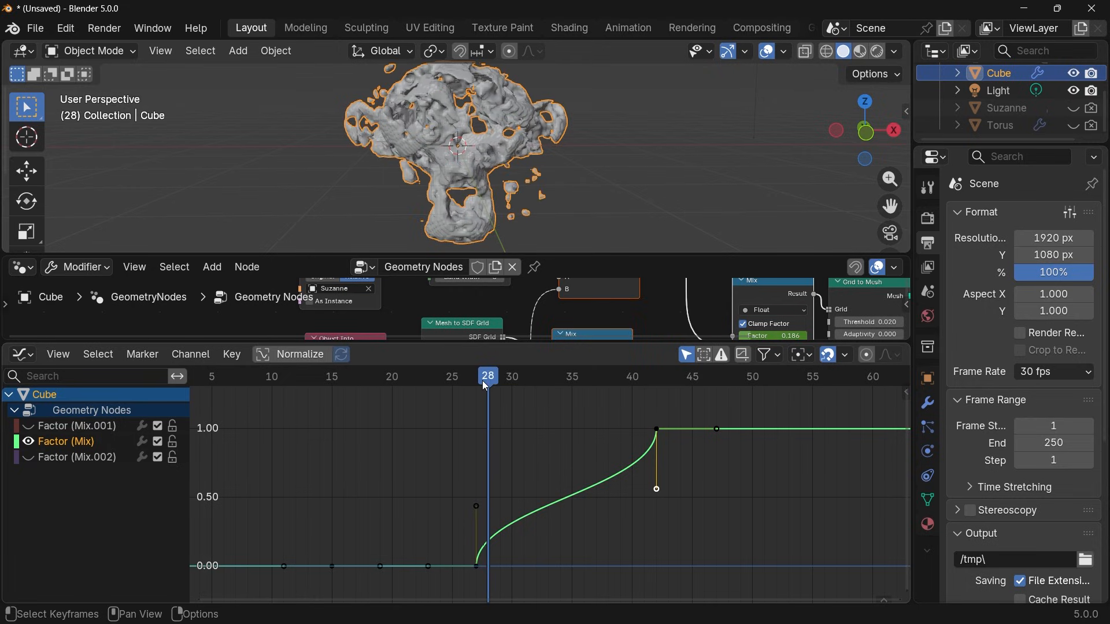
pyautogui.press('space')
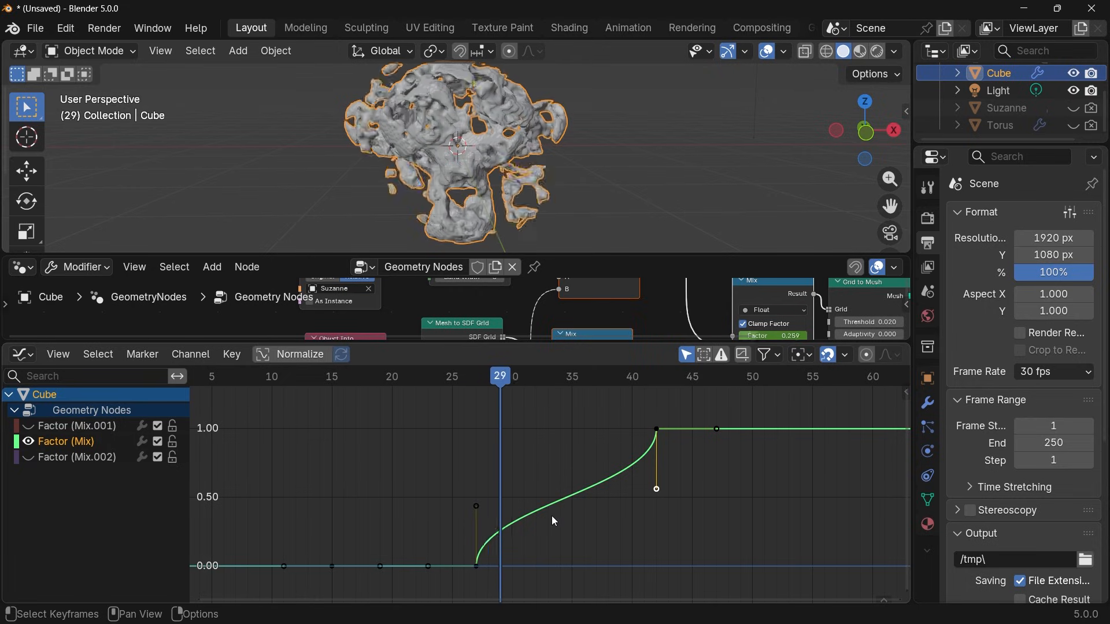
pyautogui.press('space')
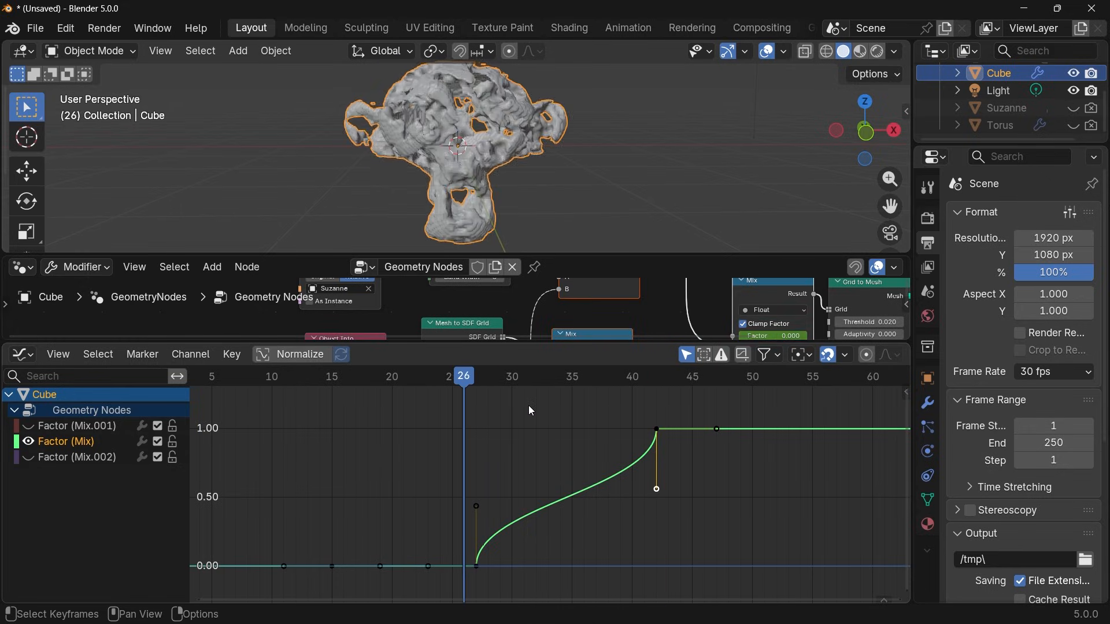
pyautogui.press('space')
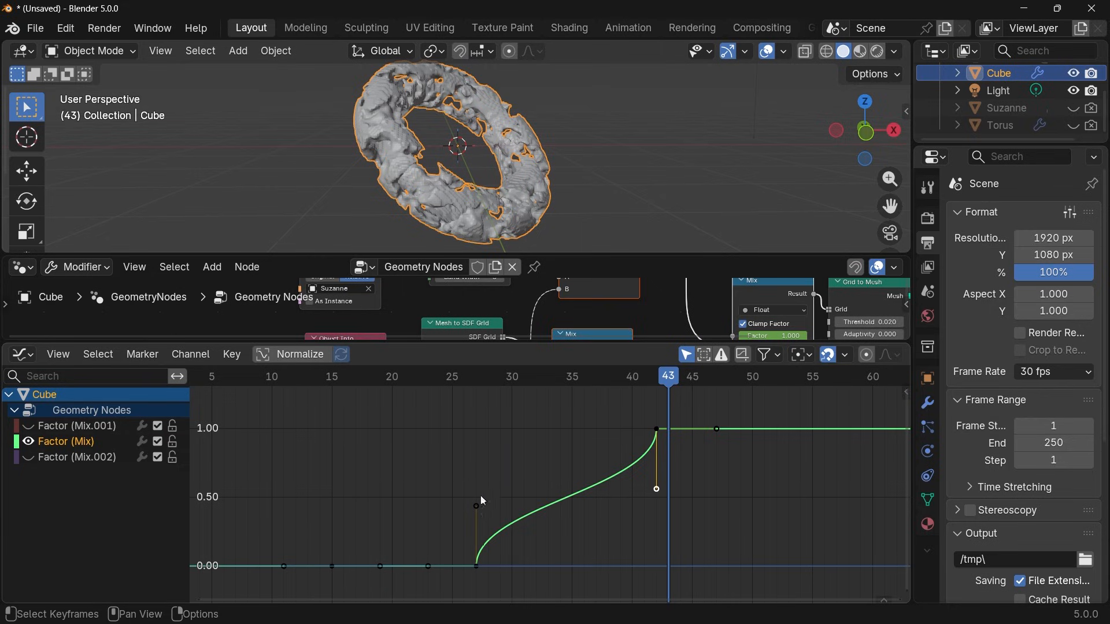
# Select the Factor (Mix) keyframes at frames 27 and 42 and set the pivot point to Individual Centers.
pyautogui.click(476, 568)
pyautogui.keyDown('shift'); pyautogui.click(656, 431); pyautogui.keyUp('shift')
pyautogui.click(802, 354)
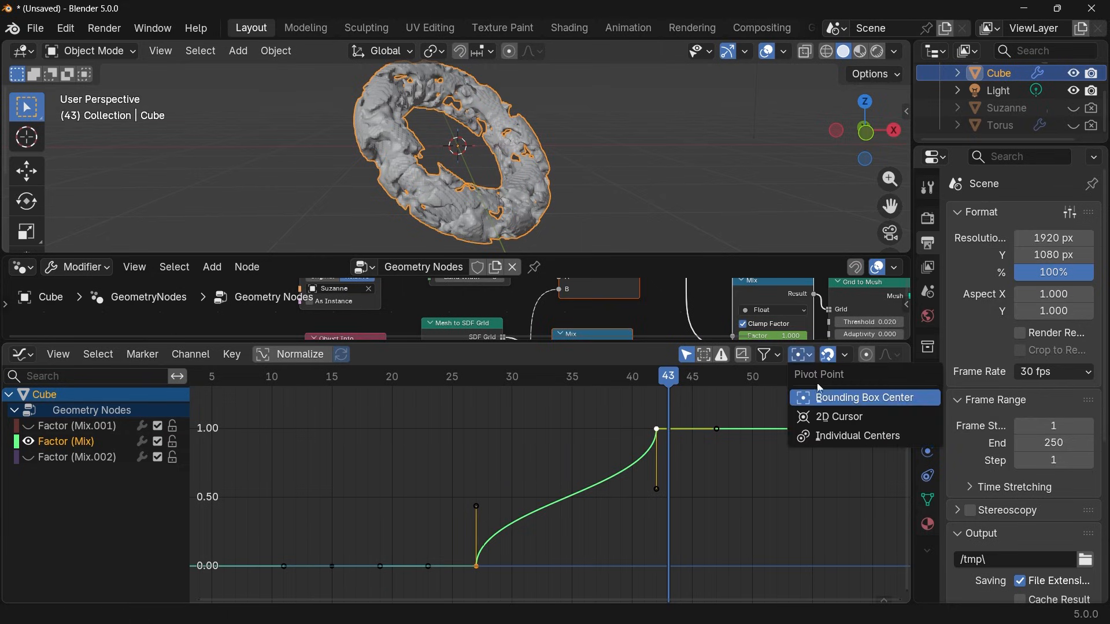
pyautogui.click(833, 436)
# Try scaling both keyframes' handles along Y by about 1.8, preview the morph from frame 27, and undo the scaling.
pyautogui.press('s')
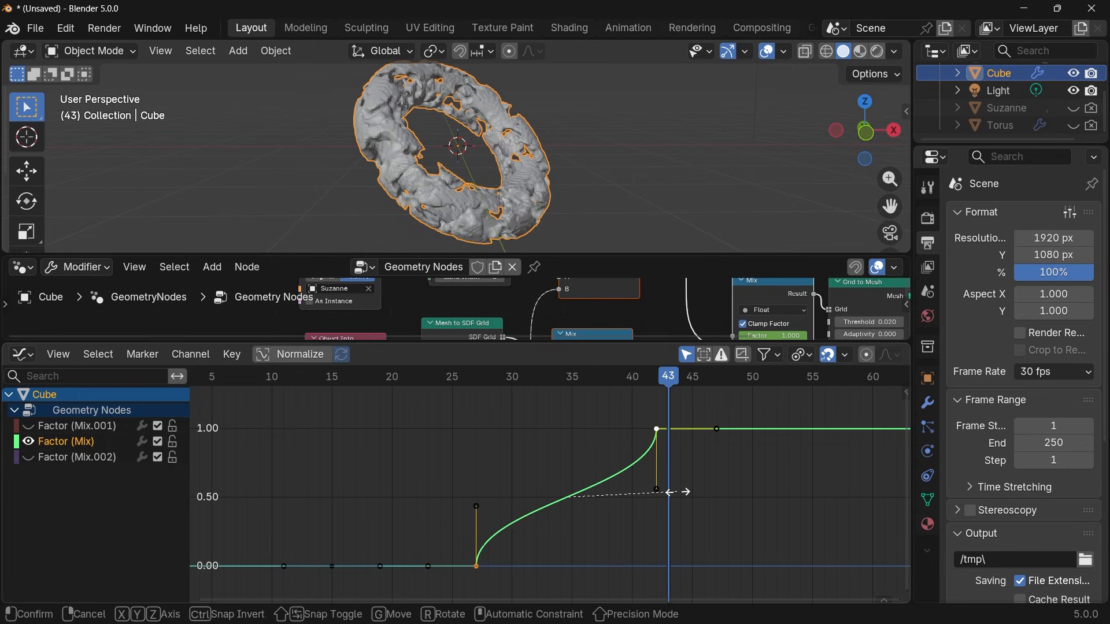
pyautogui.press('y')
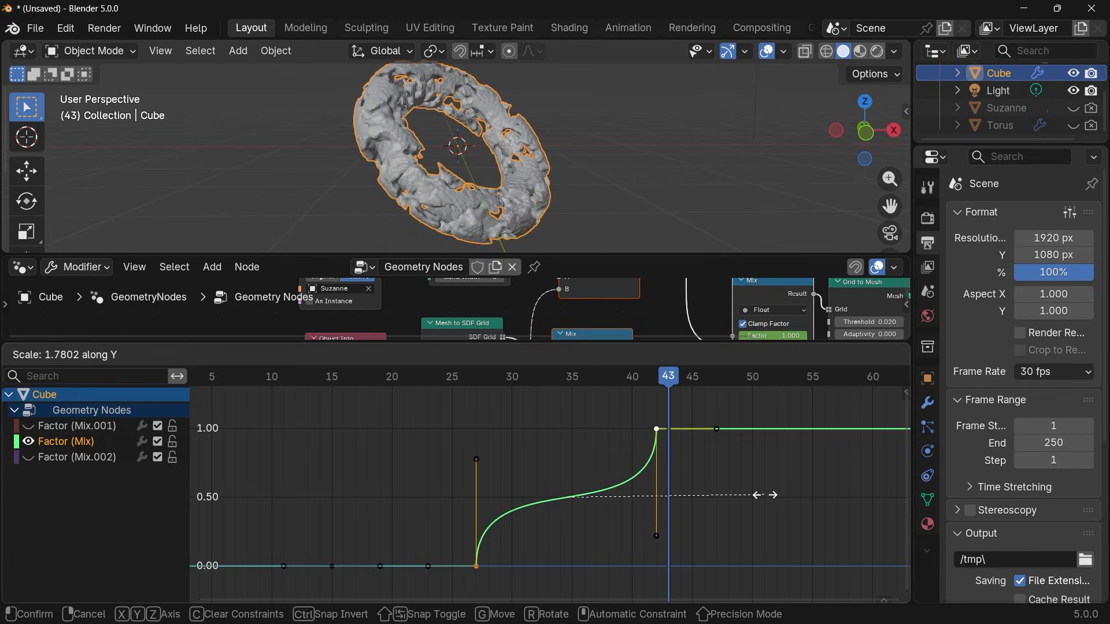
pyautogui.click(757, 495)
pyautogui.click(478, 379)
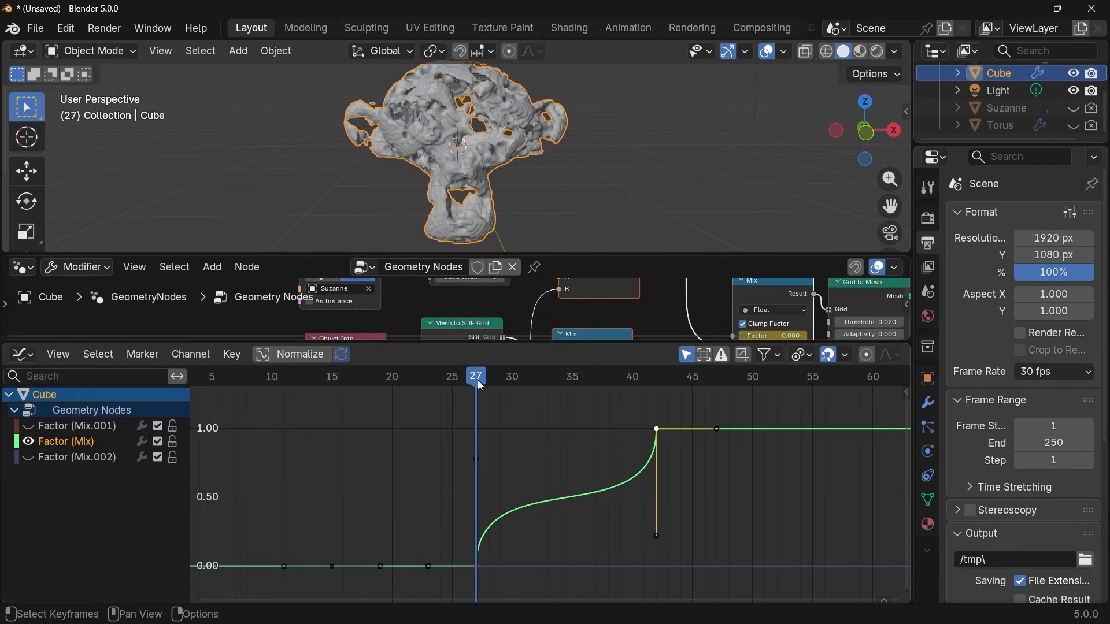
pyautogui.press('space')
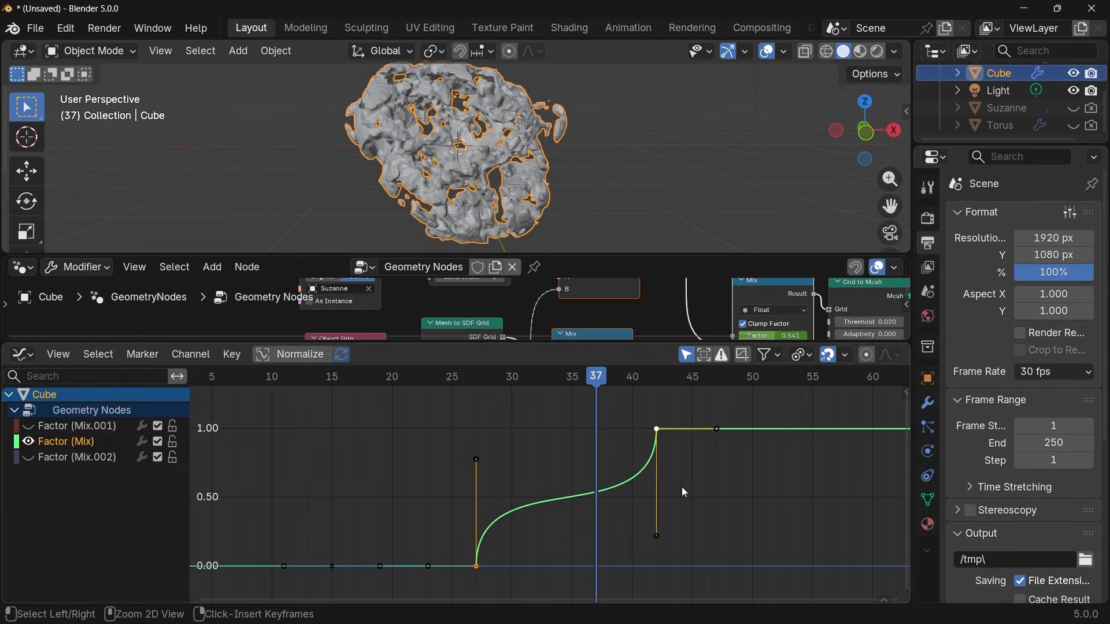
pyautogui.hotkey('ctrl', 'z')
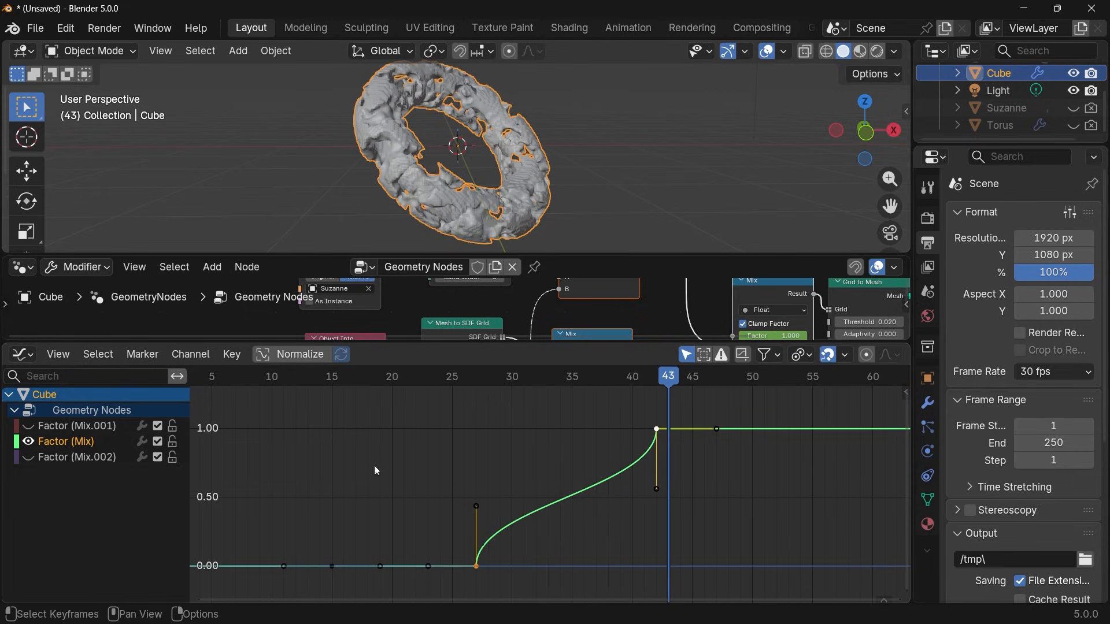
# Show and select only the Factor (Mix.002) curve, and scrub its falling section to frame 49.
pyautogui.click(29, 442)
pyautogui.click(29, 459)
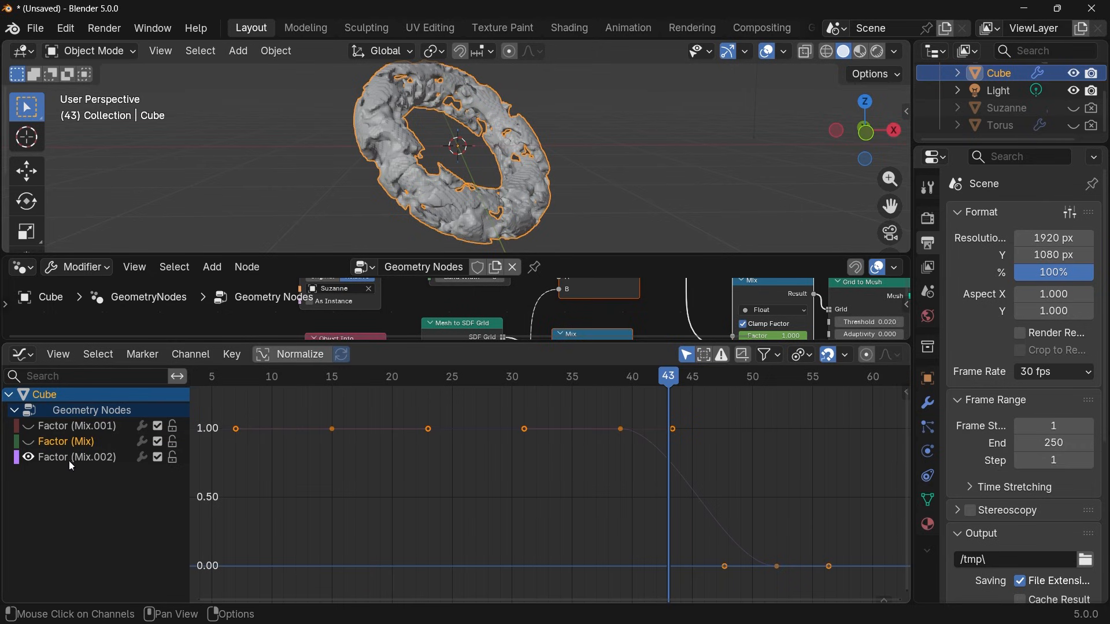
pyautogui.click(68, 459)
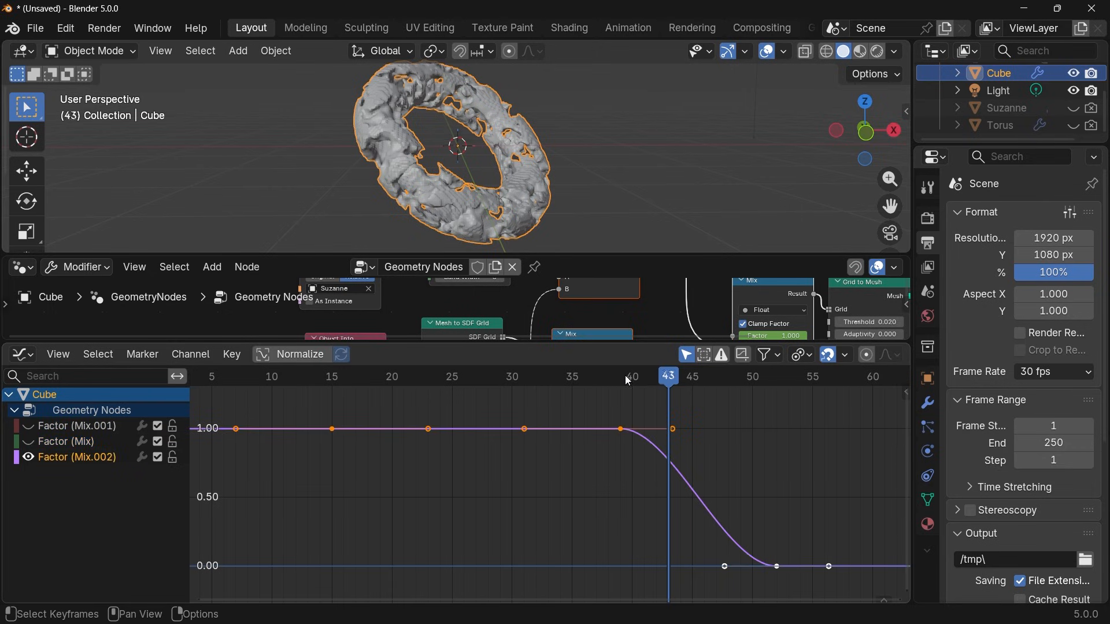
pyautogui.moveTo(625, 376); pyautogui.dragTo(744, 411)
# Scale up the handles of the Factor (Mix.002) keyframe at frame 52 so they reach about frames 30 and 74.
pyautogui.click(776, 567)
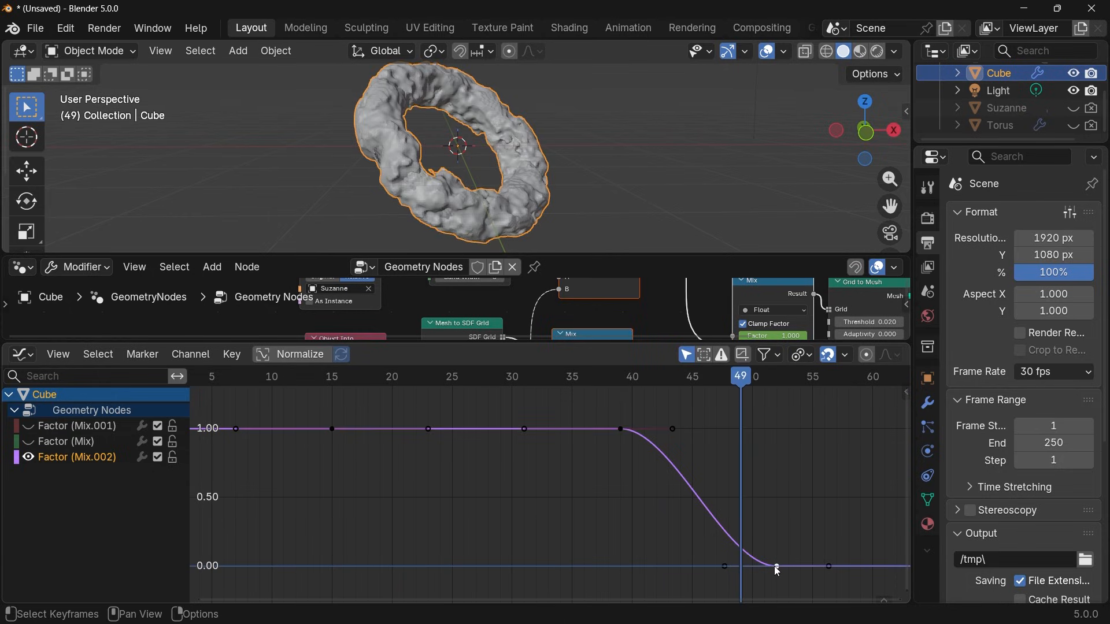
pyautogui.press('s')
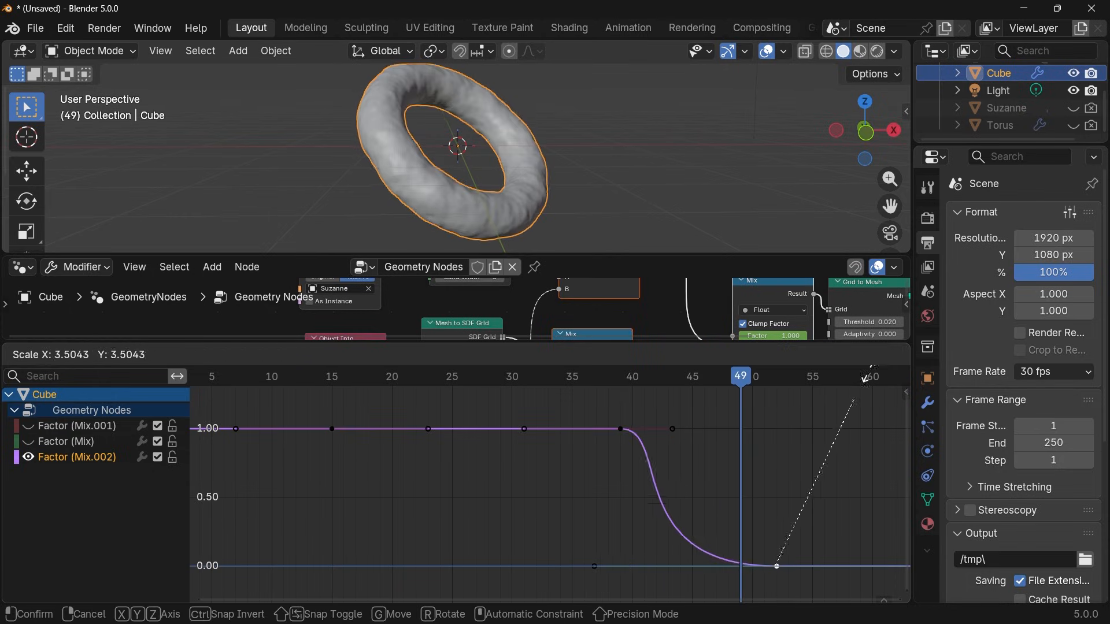
pyautogui.click(896, 573)
# Scrub the eased end of the morph and play the whole animation from frame 0 to check its timing.
pyautogui.moveTo(615, 376); pyautogui.dragTo(764, 498)
pyautogui.scroll(-4, 412, 387)
pyautogui.click(371, 379)
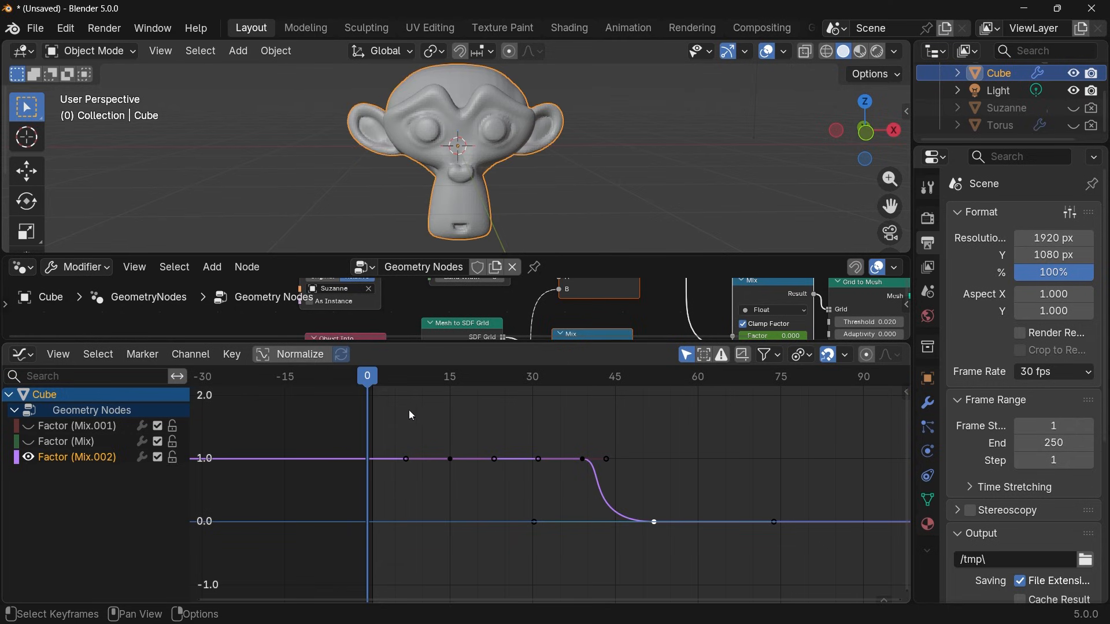
pyautogui.press('space')
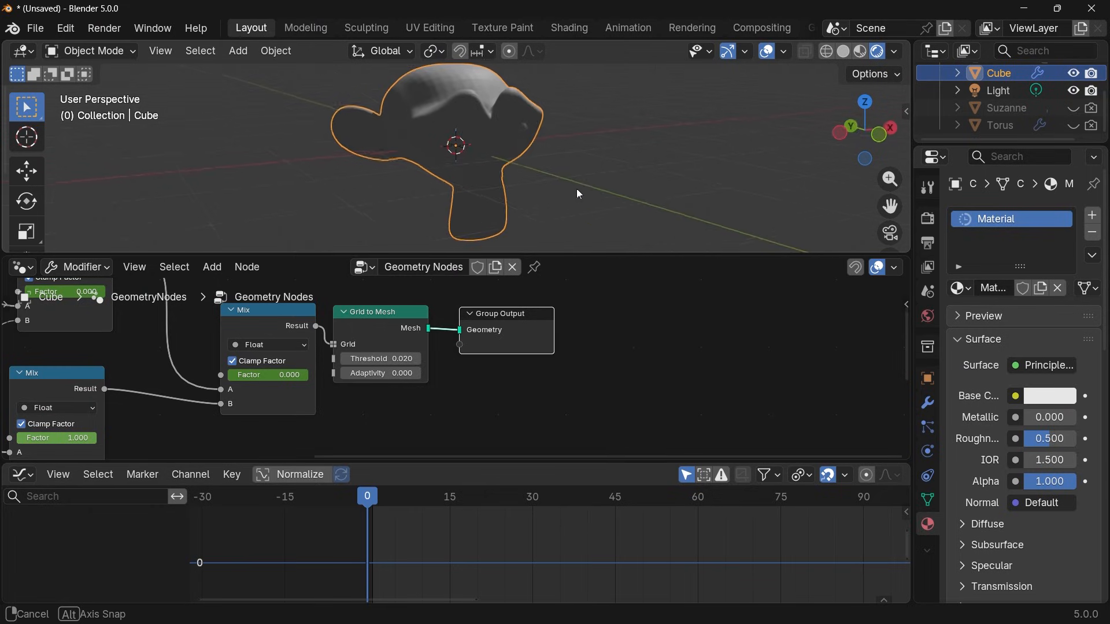
# Unhide Suzanne and Torus, hide the Cube, and inspect the material assigned to each of the two source objects.
pyautogui.moveTo(577, 188); pyautogui.dragTo(547, 157, button='middle')
pyautogui.click(1075, 111)
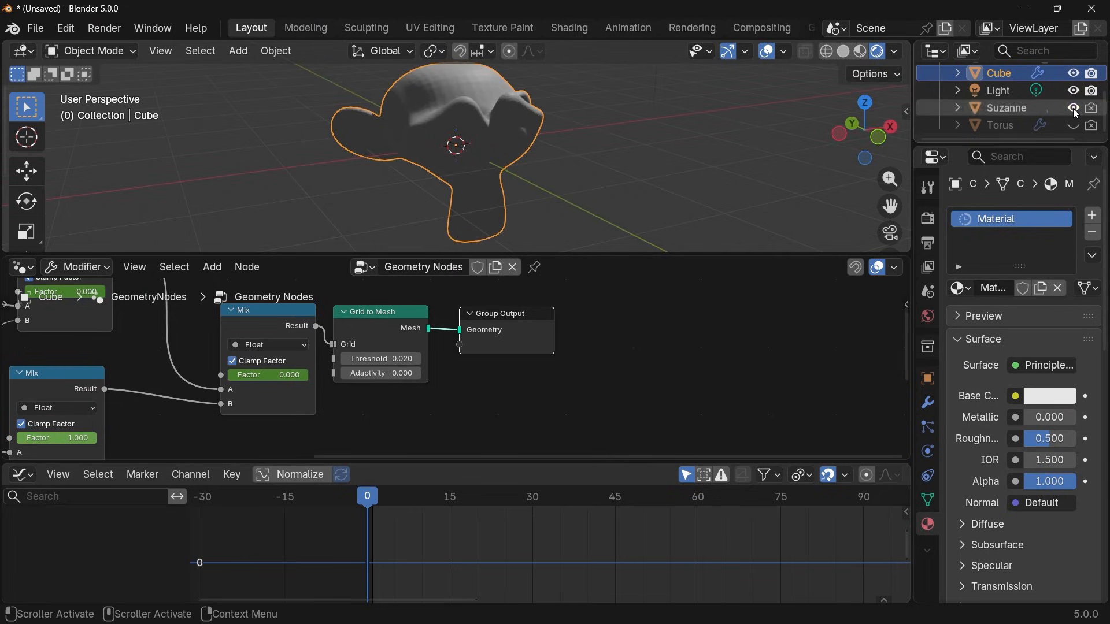
pyautogui.click(1075, 126)
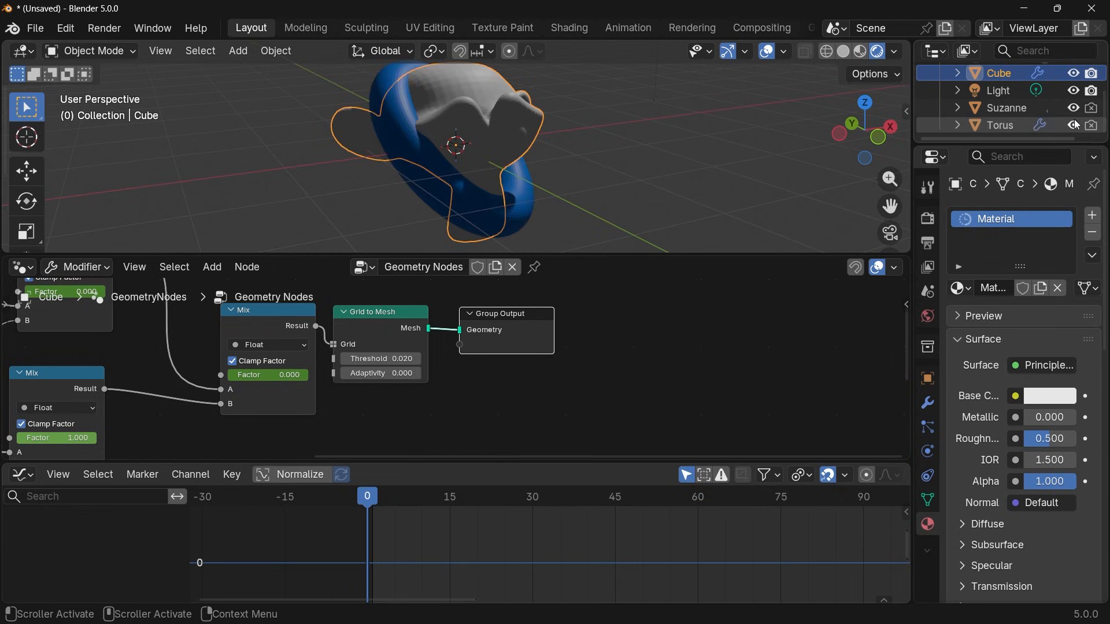
pyautogui.click(1074, 73)
pyautogui.moveTo(439, 121); pyautogui.dragTo(465, 130, button='middle')
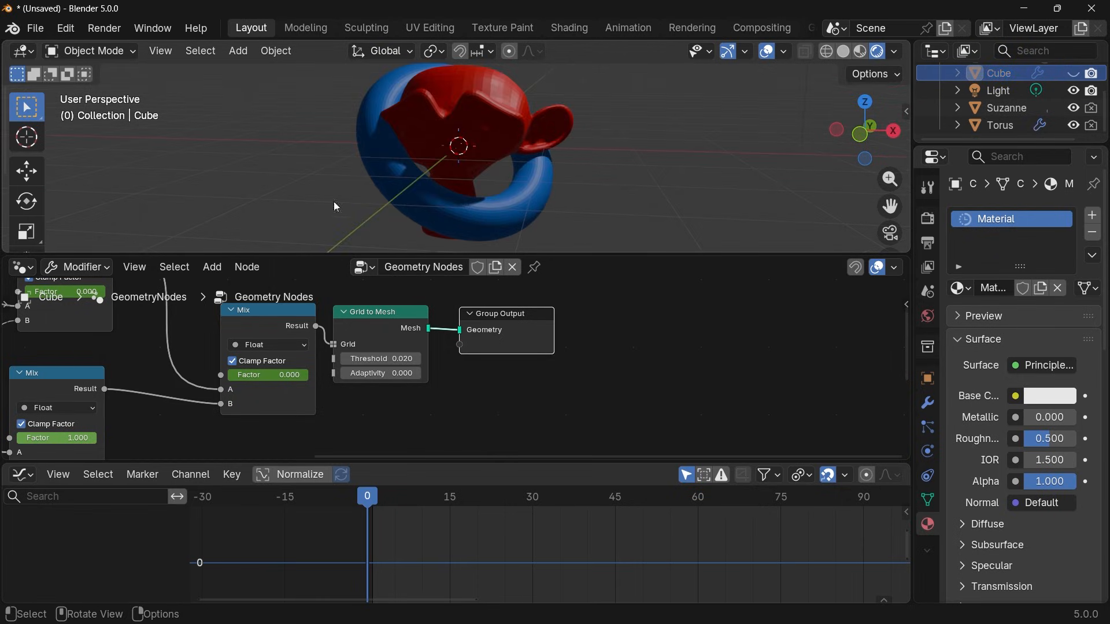
pyautogui.click(1007, 110)
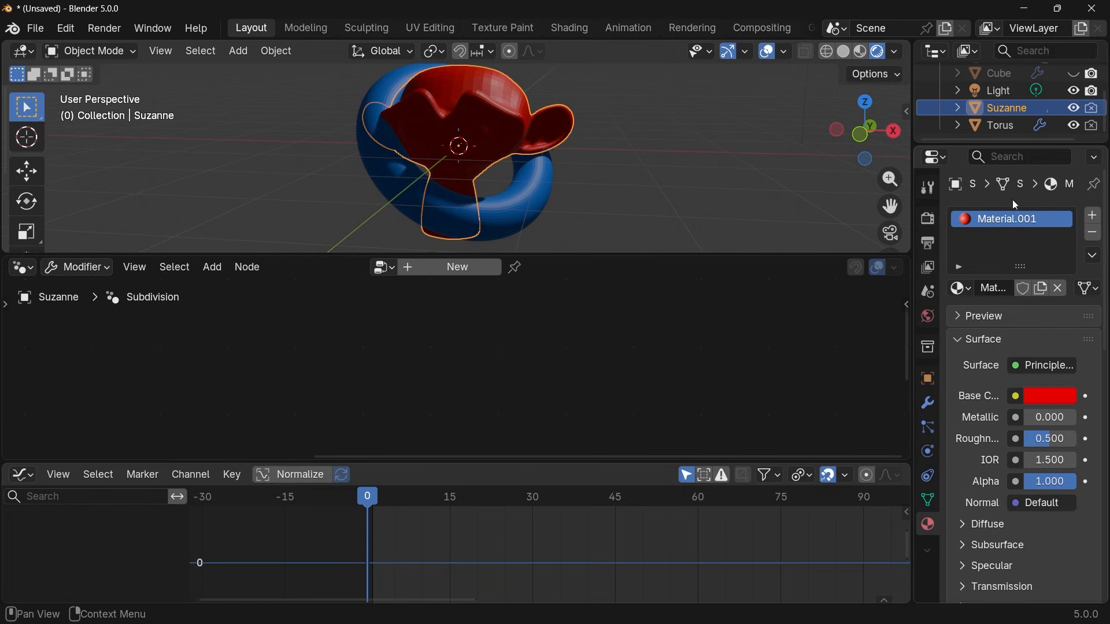
pyautogui.click(1004, 132)
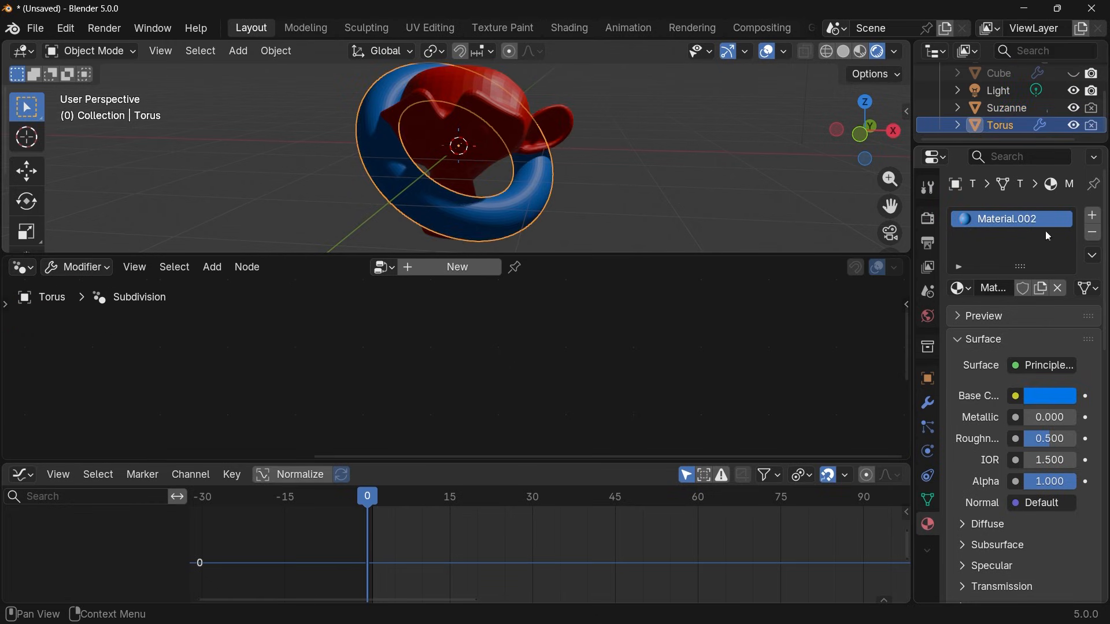
# Select the Cube, hide Suzanne and Torus, show the Cube again, and scrub to frames 53 and 15 to check its material.
pyautogui.click(1008, 74)
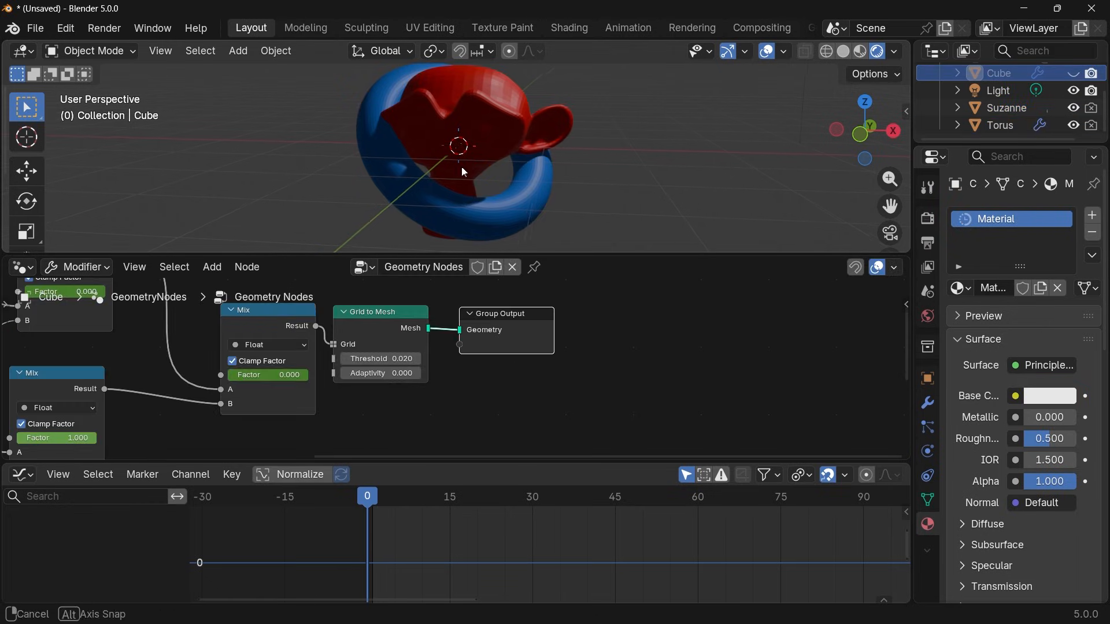
pyautogui.moveTo(1074, 125); pyautogui.dragTo(1074, 108)
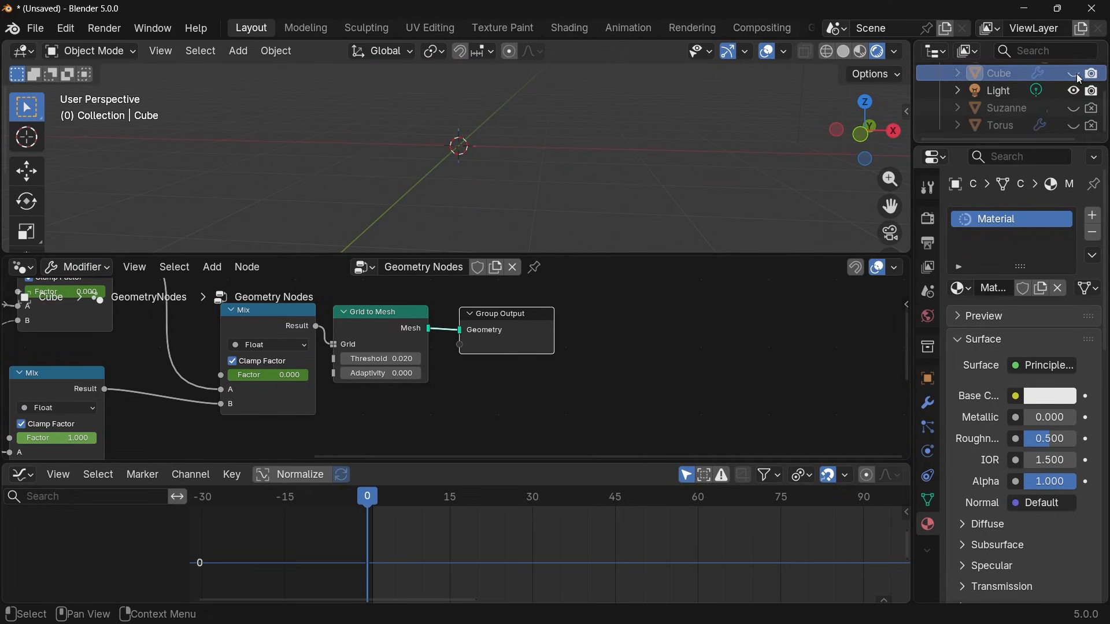
pyautogui.click(998, 84)
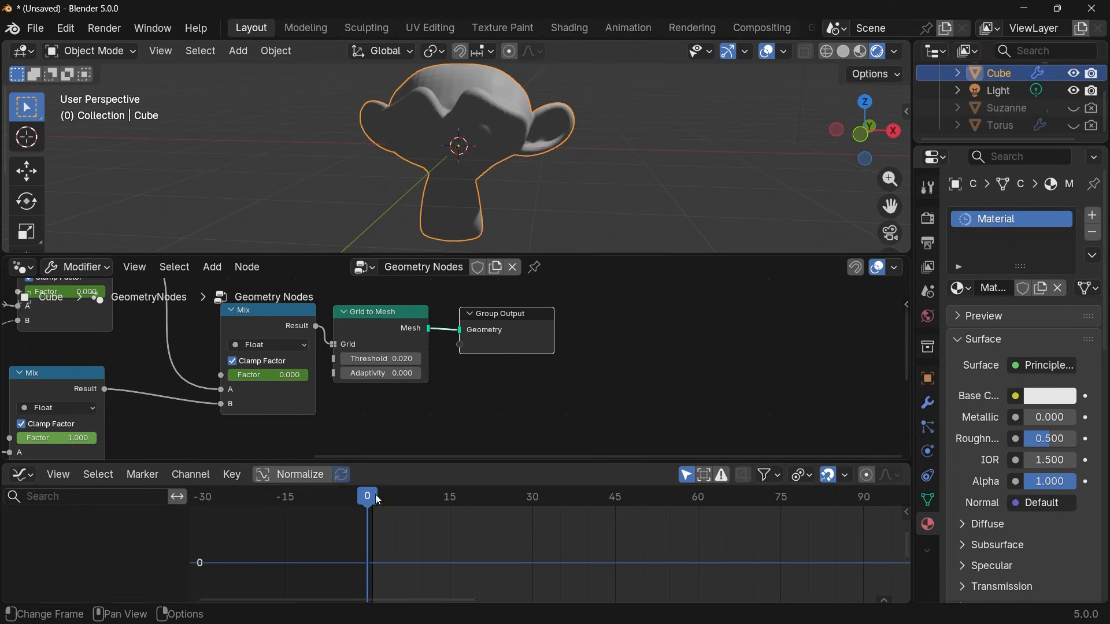
pyautogui.moveTo(376, 497); pyautogui.dragTo(662, 512)
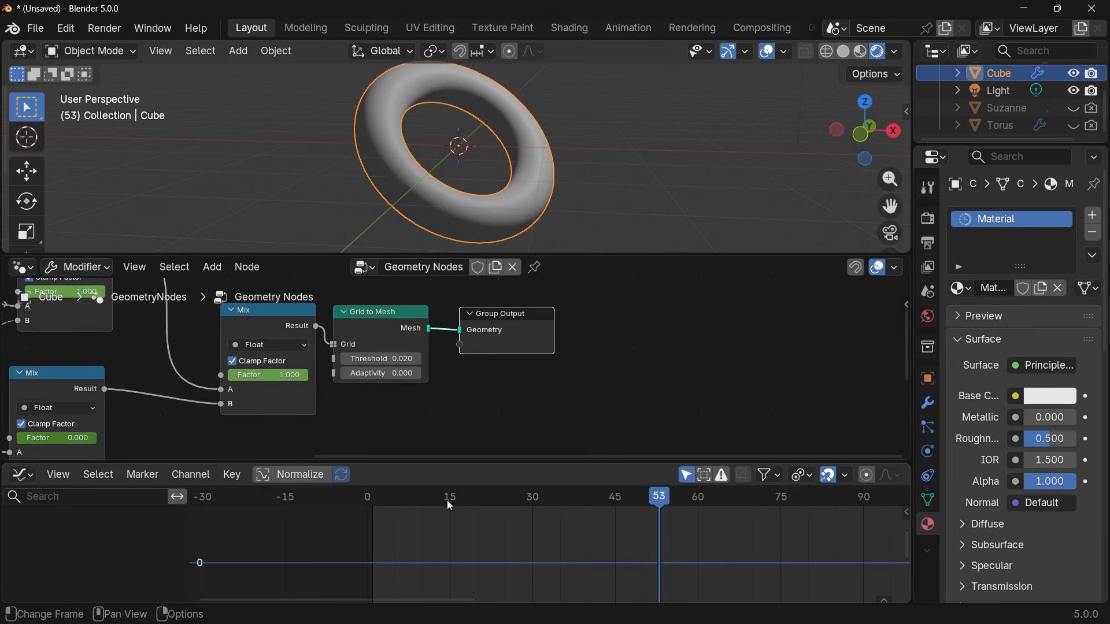
pyautogui.moveTo(446, 501); pyautogui.dragTo(450, 497)
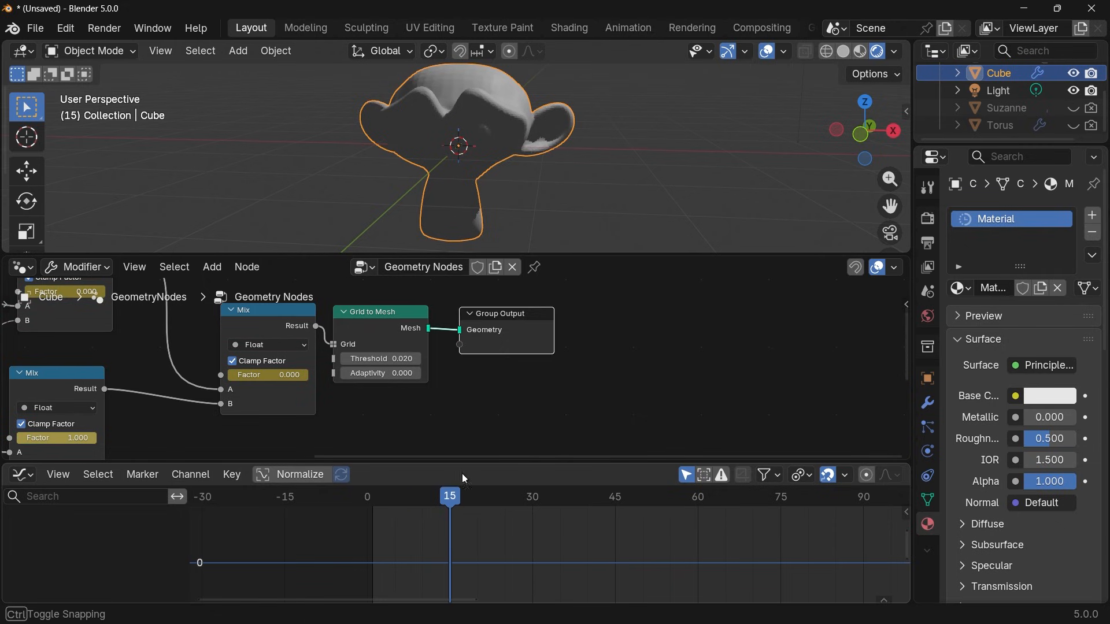
# Move the Group Output node farther from the Grid to Mesh node to make room between them.
pyautogui.moveTo(565, 398); pyautogui.dragTo(632, 424, button='middle')
pyautogui.moveTo(583, 357); pyautogui.dragTo(753, 358)
pyautogui.moveTo(657, 366); pyautogui.dragTo(546, 370, button='middle')
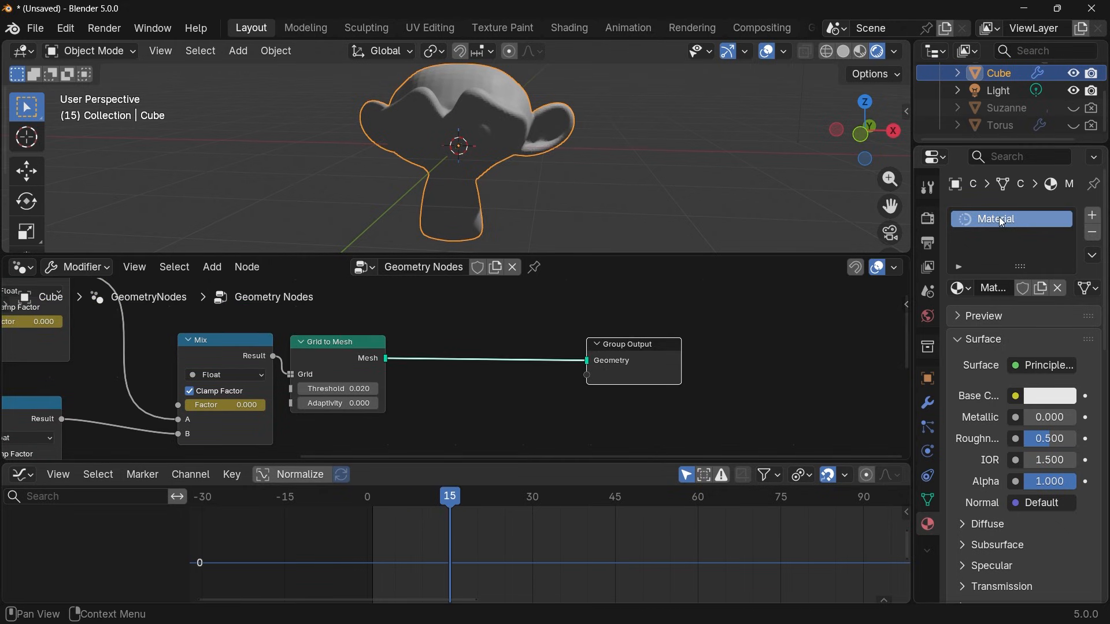
# Check the materials of the hidden Suzanne and Torus objects and rename Suzanne's material as Suzanne.
pyautogui.click(1037, 108)
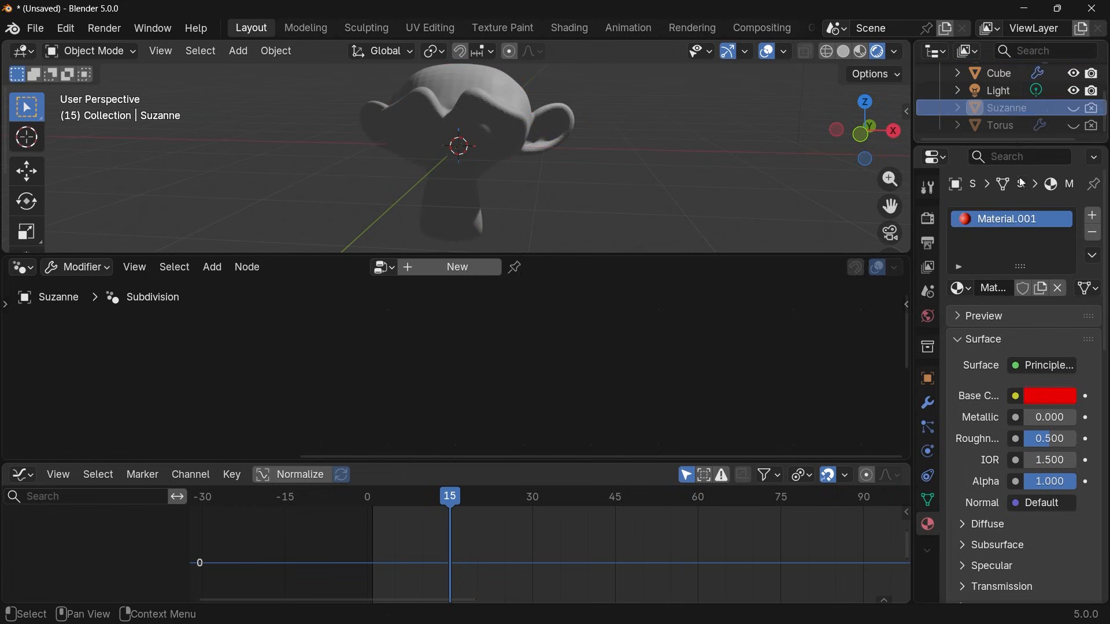
pyautogui.click(1001, 127)
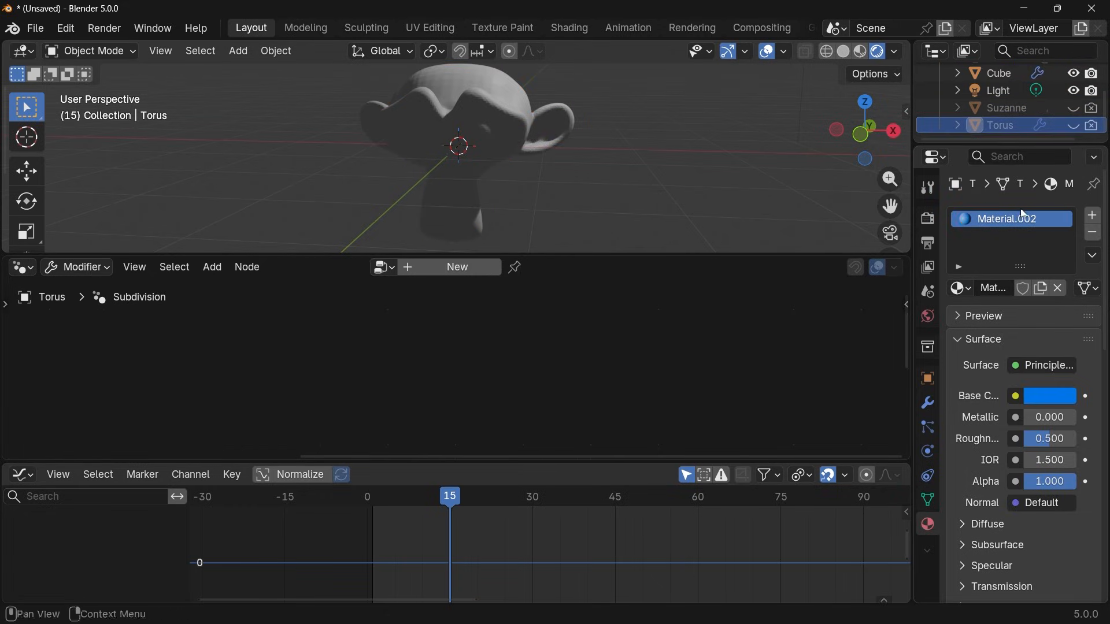
pyautogui.click(998, 108)
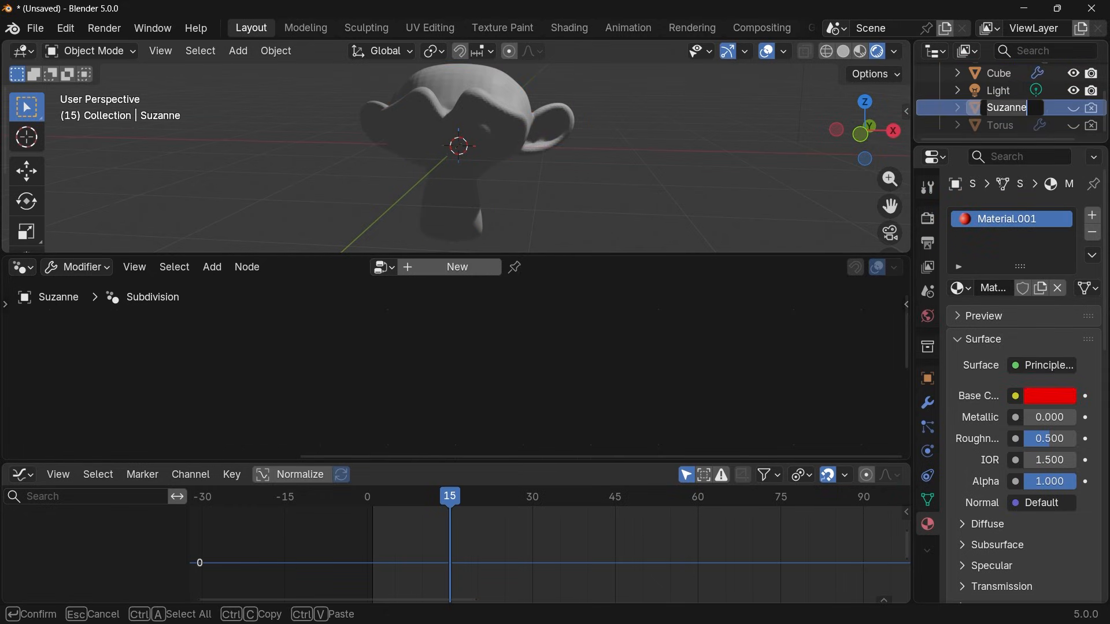
pyautogui.doubleClick(999, 217)
pyautogui.write('Suzann')
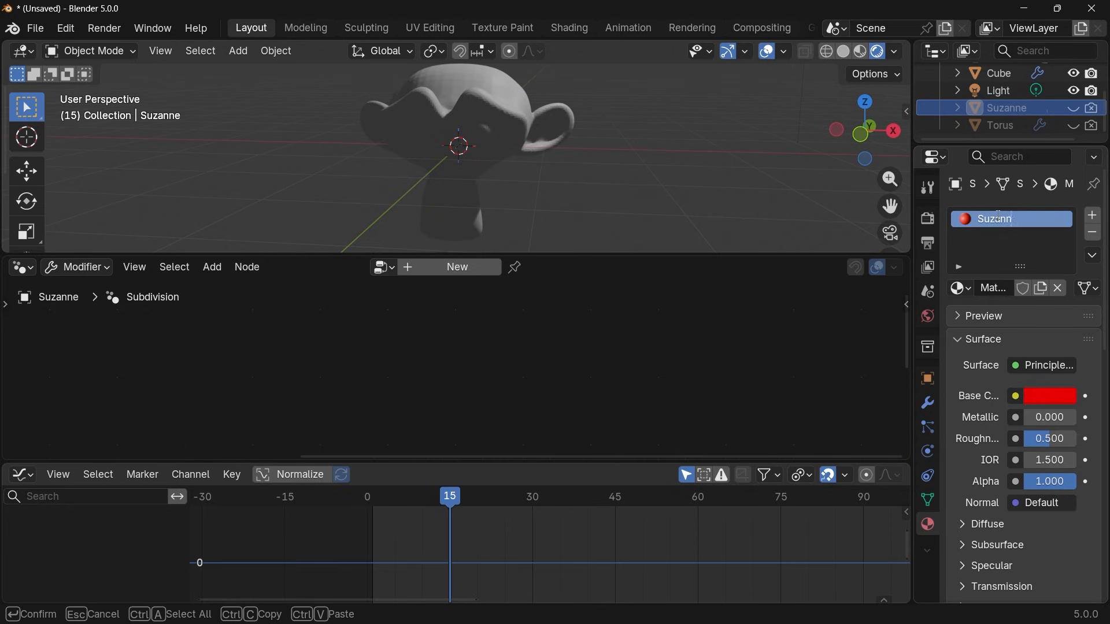
pyautogui.write('e')
pyautogui.press('Return')
# Rename the Cube's material as Transition.
pyautogui.click(999, 73)
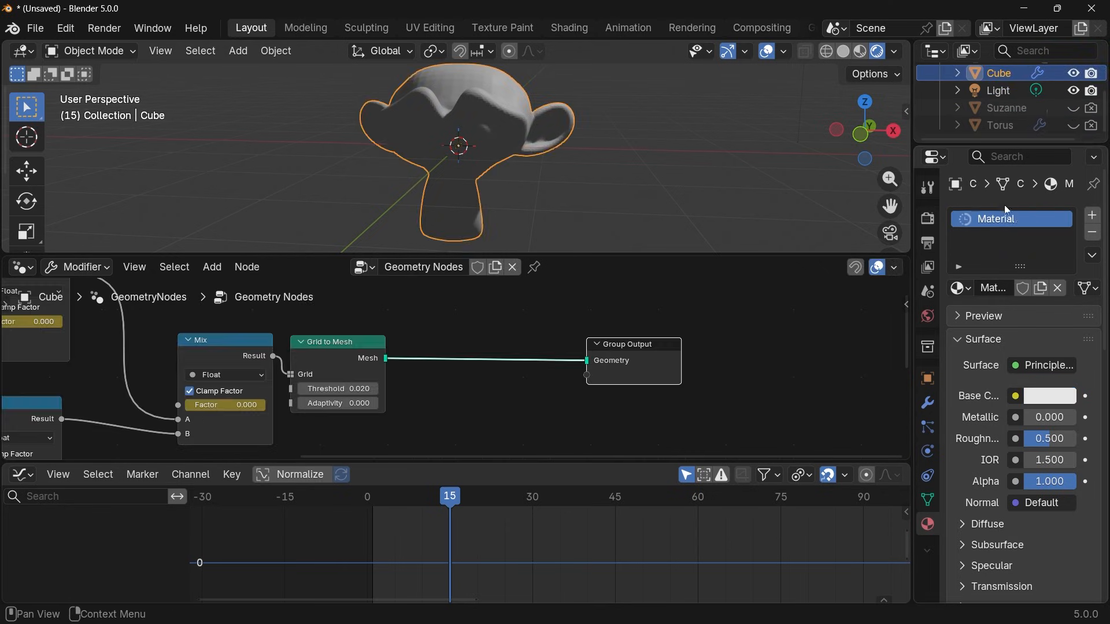
pyautogui.doubleClick(1004, 215)
pyautogui.write('Transition')
pyautogui.press('Return')
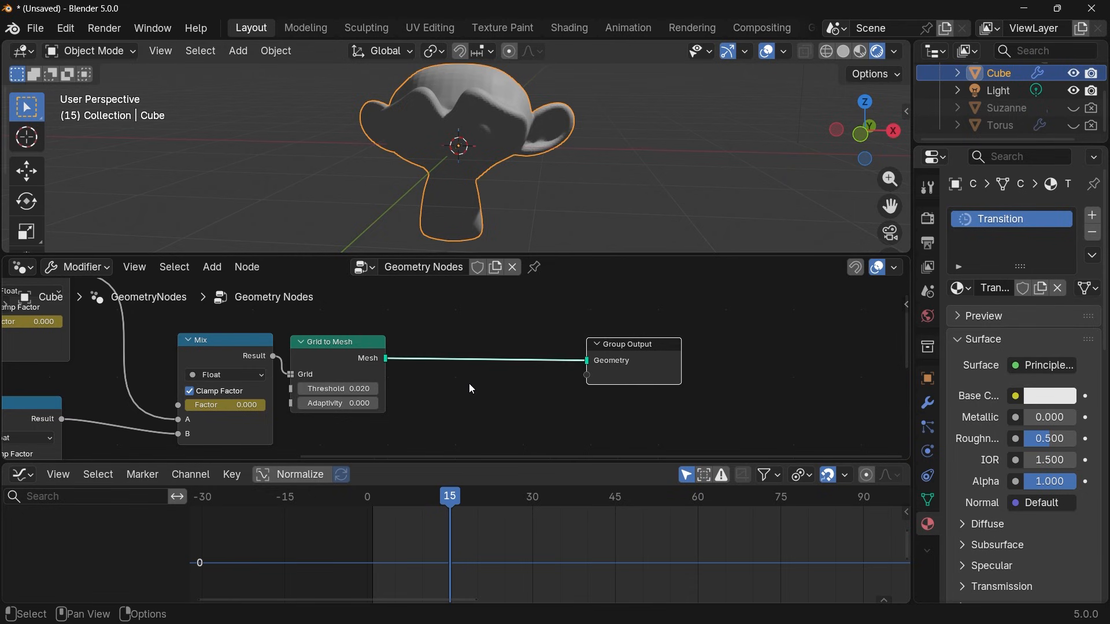
# Insert a Set Material node between Grid to Mesh and Group Output and assign it the Transition material.
pyautogui.hotkey('shift', 'a')
pyautogui.write('ma')
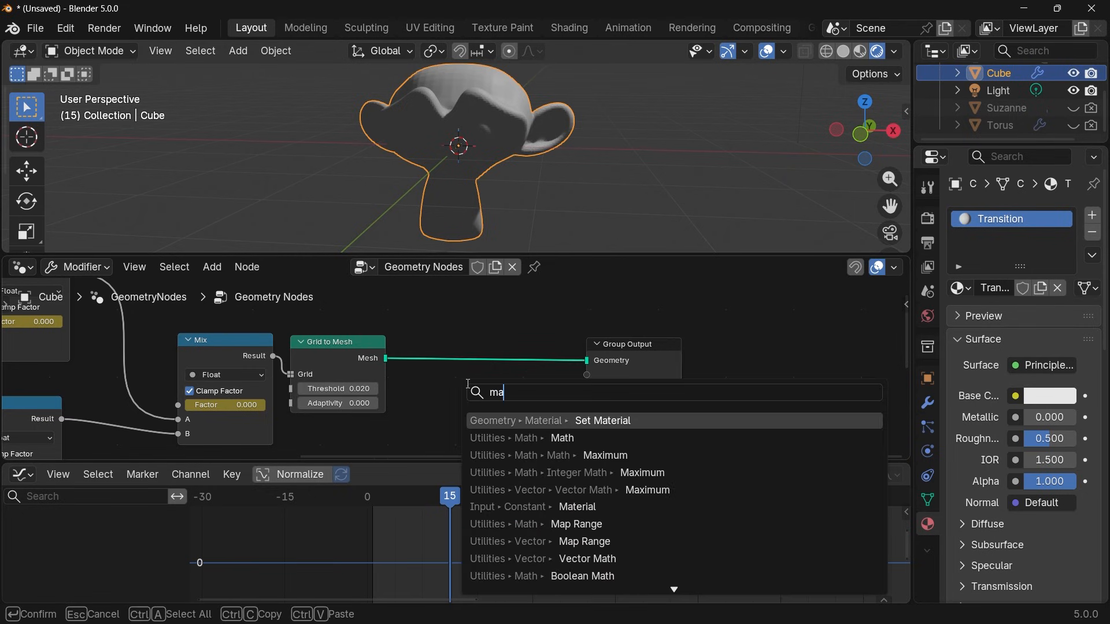
pyautogui.press('Return')
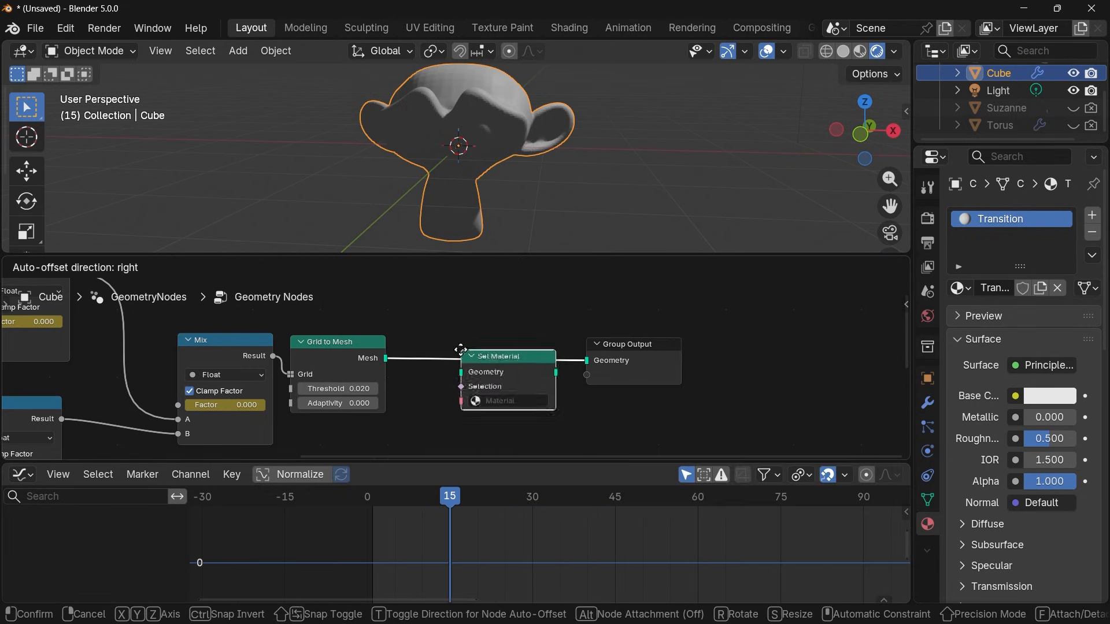
pyautogui.click(462, 355)
pyautogui.click(508, 400)
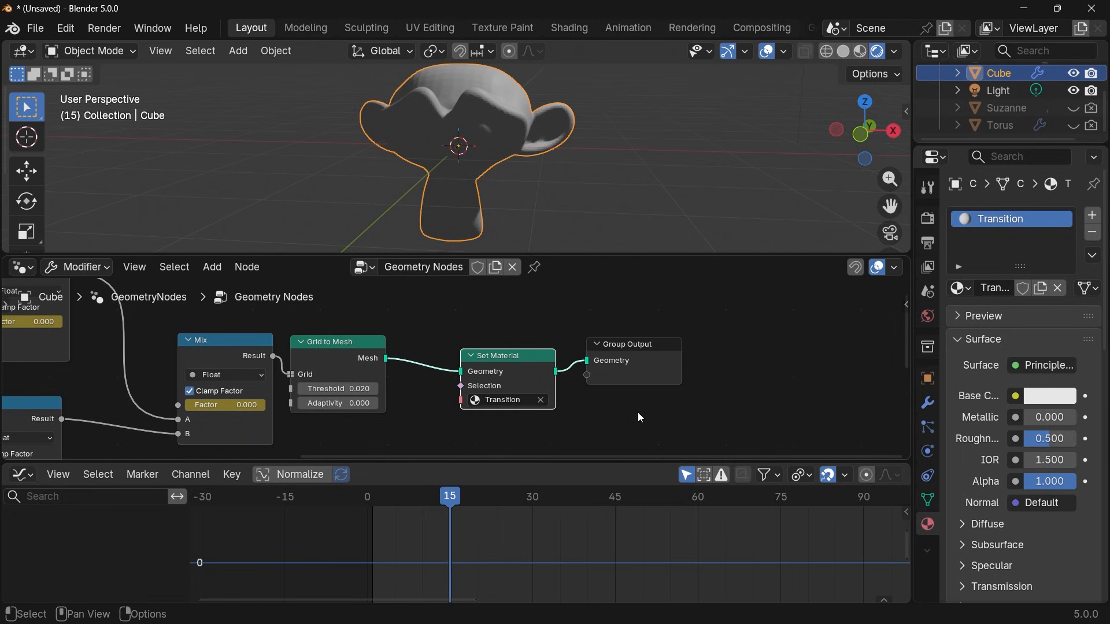
pyautogui.moveTo(716, 381); pyautogui.dragTo(753, 404, button='middle')
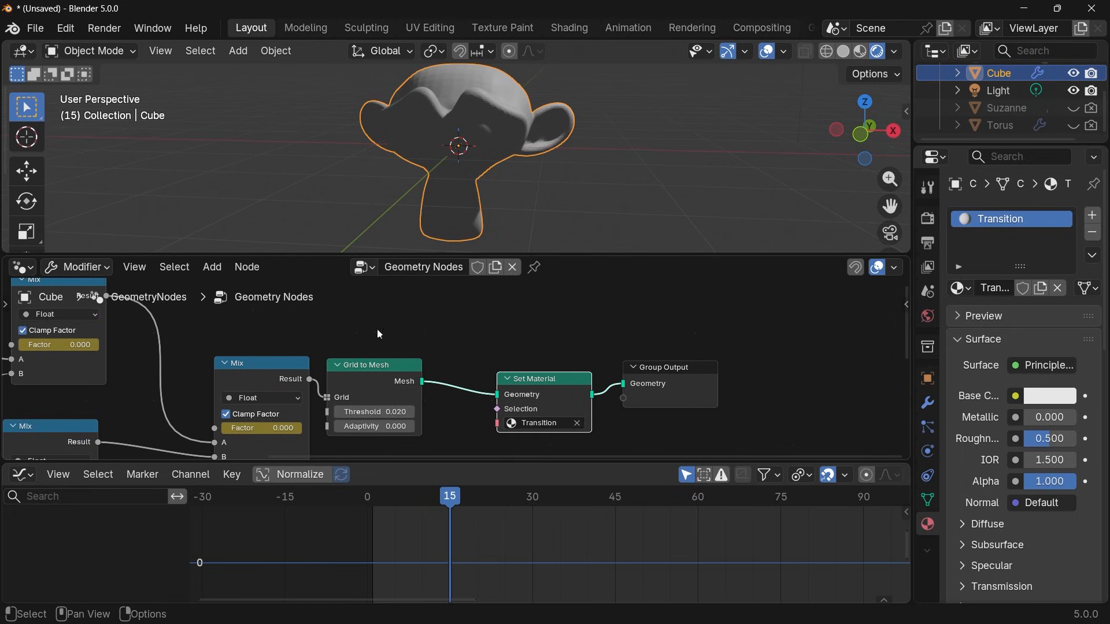
# Switch the node area to the Shader Editor and show the material nodes of Suzanne.
pyautogui.click(21, 268)
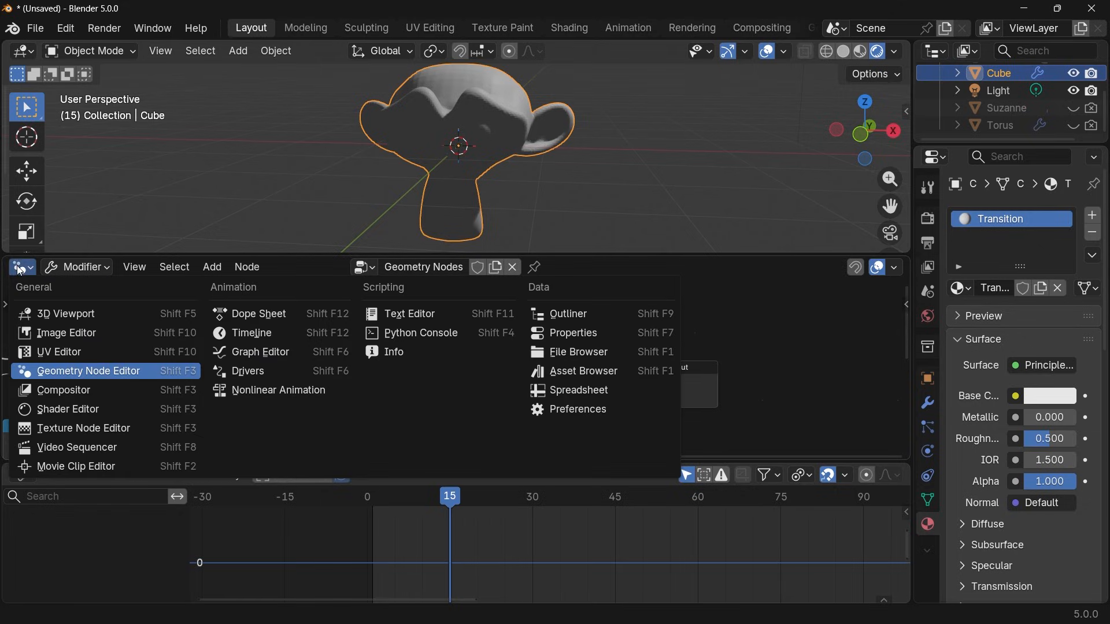
pyautogui.click(59, 408)
pyautogui.click(993, 107)
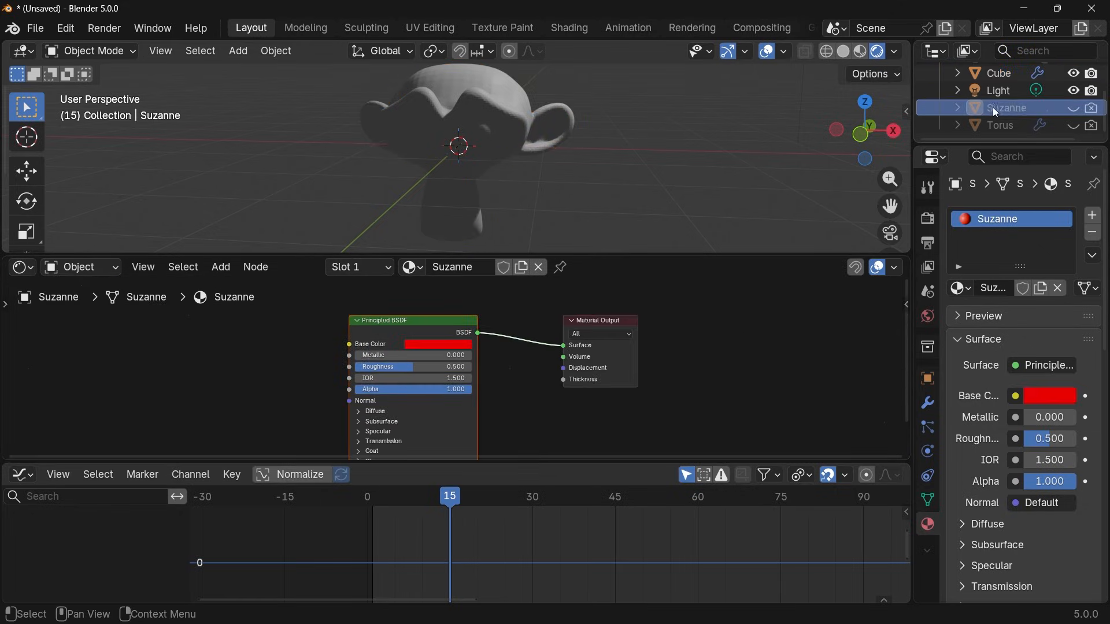
pyautogui.moveTo(511, 360); pyautogui.dragTo(599, 363, button='middle')
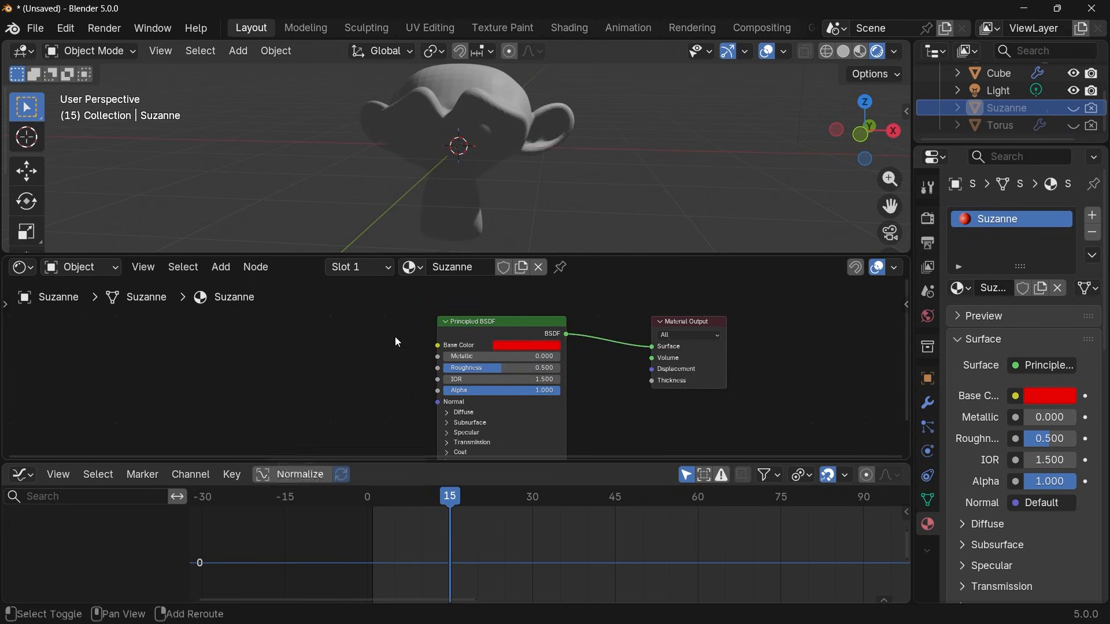
# Add a Noise Texture driving the Roughness of Suzanne's Principled BSDF, with Texture Coordinate and Mapping nodes feeding its Vector.
pyautogui.hotkey('shift', 'a')
pyautogui.write('noise')
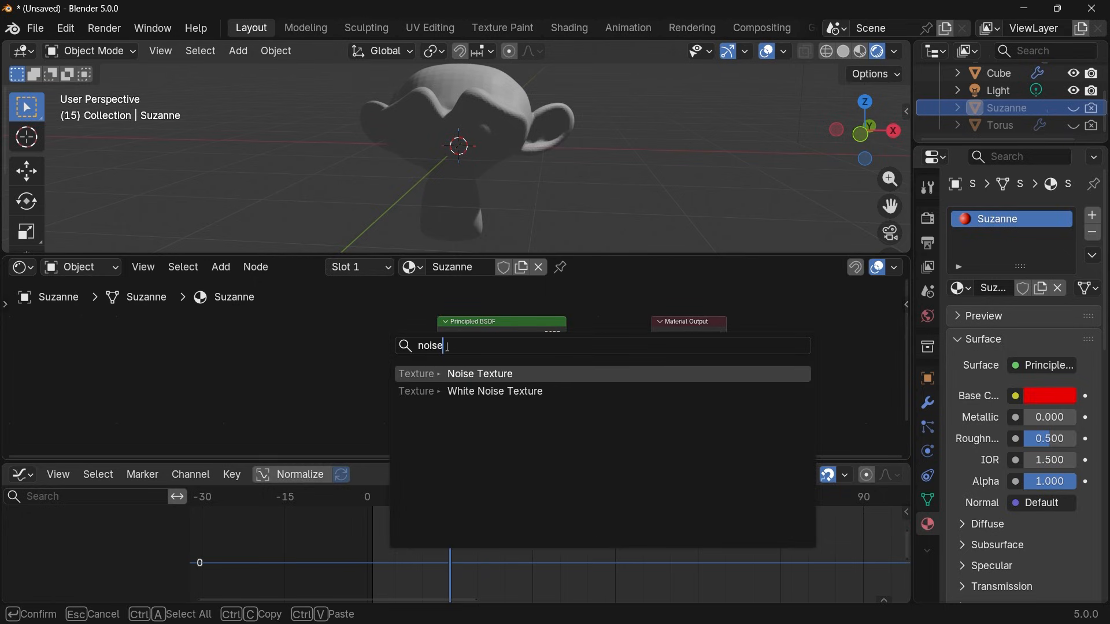
pyautogui.press('Return')
pyautogui.click(332, 380)
pyautogui.moveTo(354, 379); pyautogui.dragTo(434, 368)
pyautogui.hotkey('ctrl', 't')
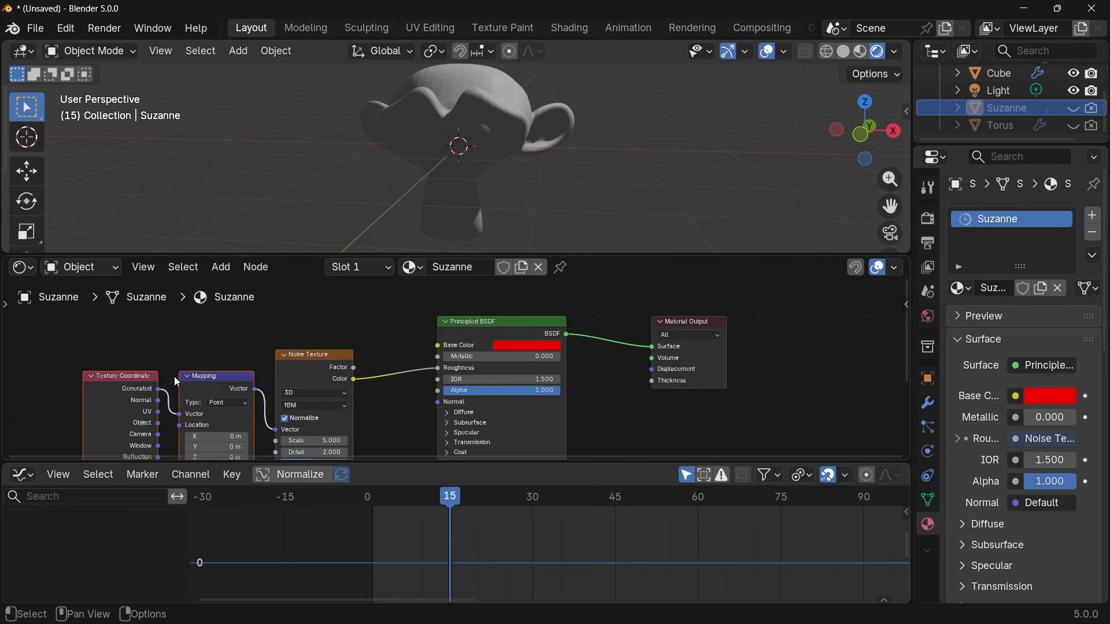
# Replace the Transition material's Principled BSDF with a copy of all Suzanne shader nodes except the Material Output.
pyautogui.moveTo(128, 333); pyautogui.dragTo(602, 418)
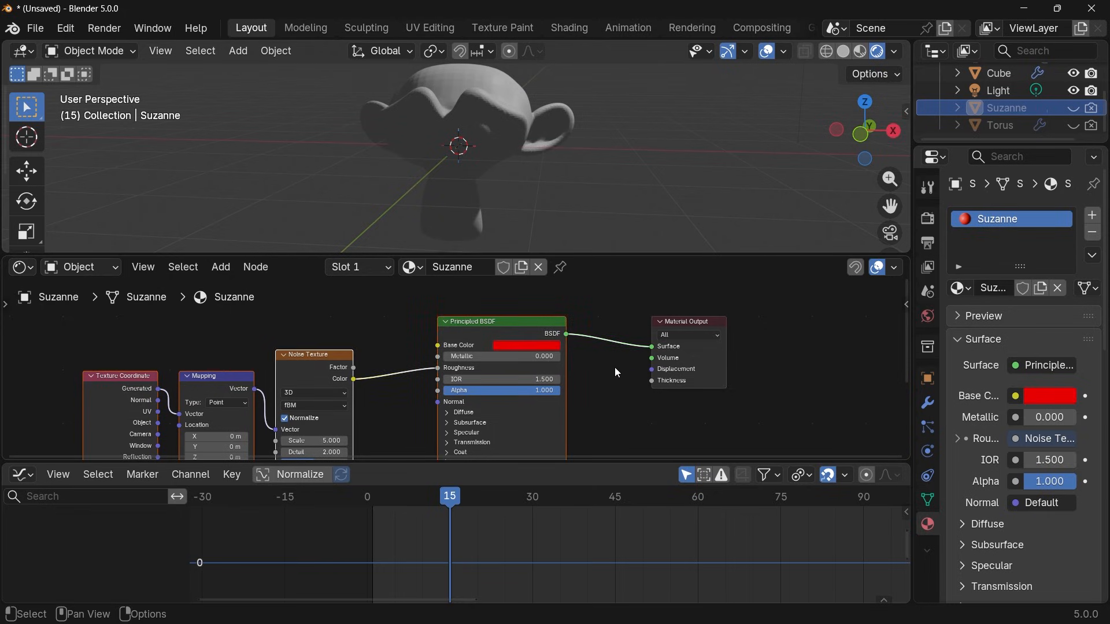
pyautogui.click(997, 73)
pyautogui.scroll(-2, 514, 379)
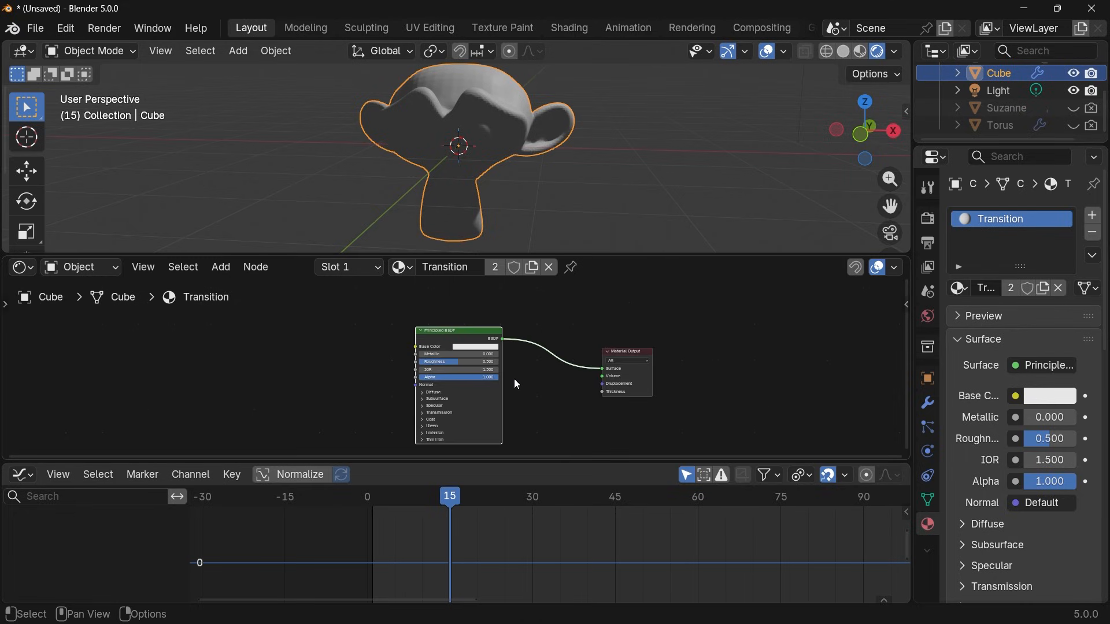
pyautogui.press('x')
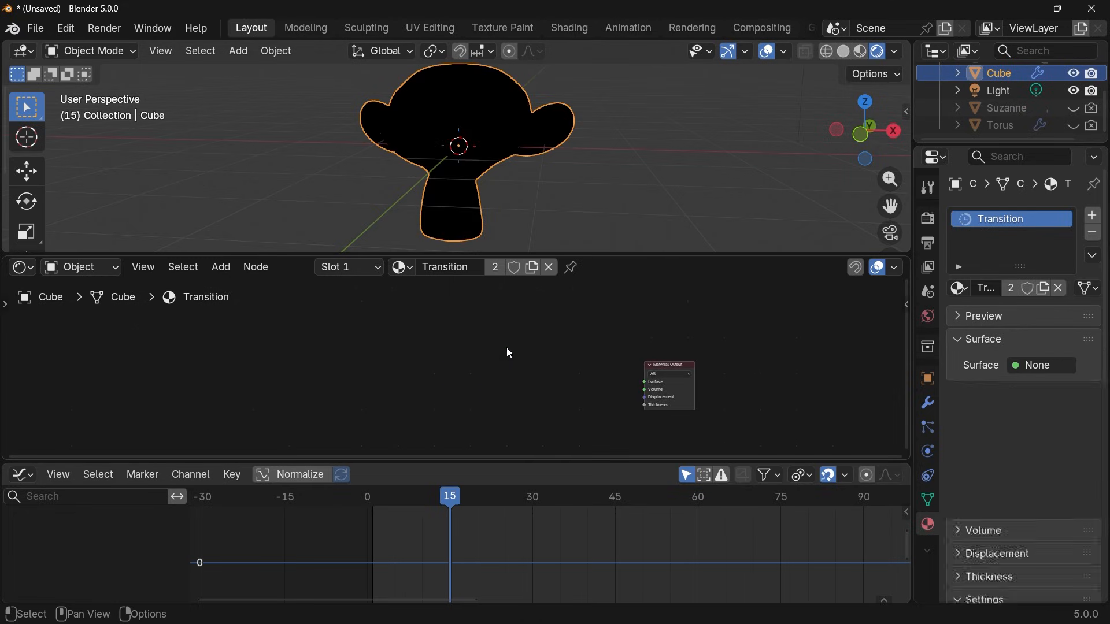
pyautogui.hotkey('ctrl', 'v')
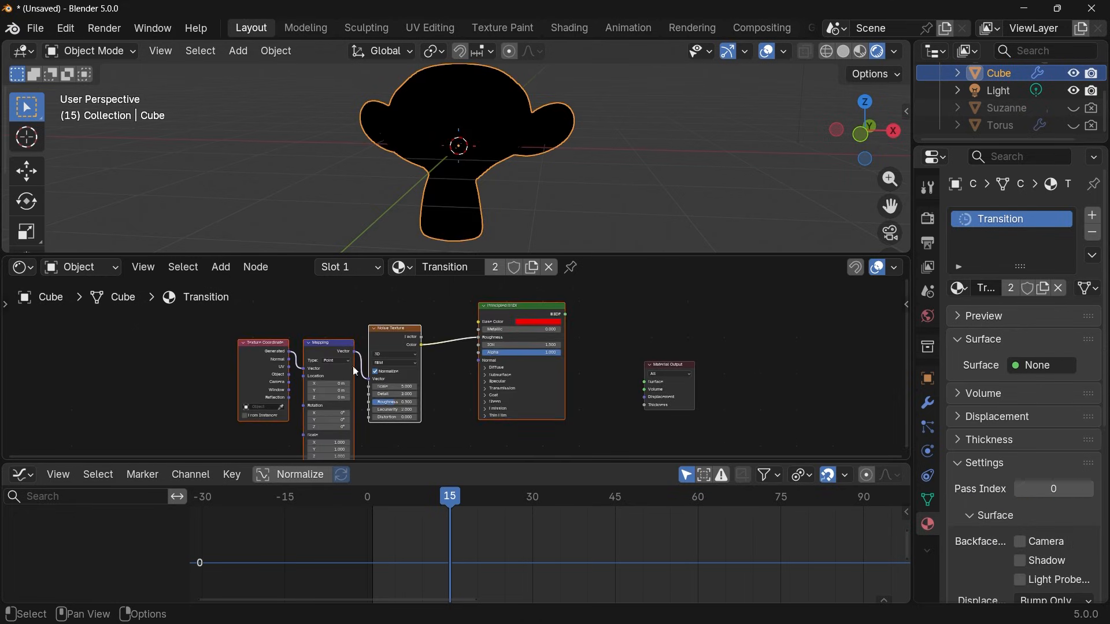
# Move the pasted Suzanne nodes away from the Material Output and enclose them in a frame labelled "Suzzane".
pyautogui.press('g')
pyautogui.press('x')
pyautogui.click(394, 324)
pyautogui.hotkey('ctrl', 'j')
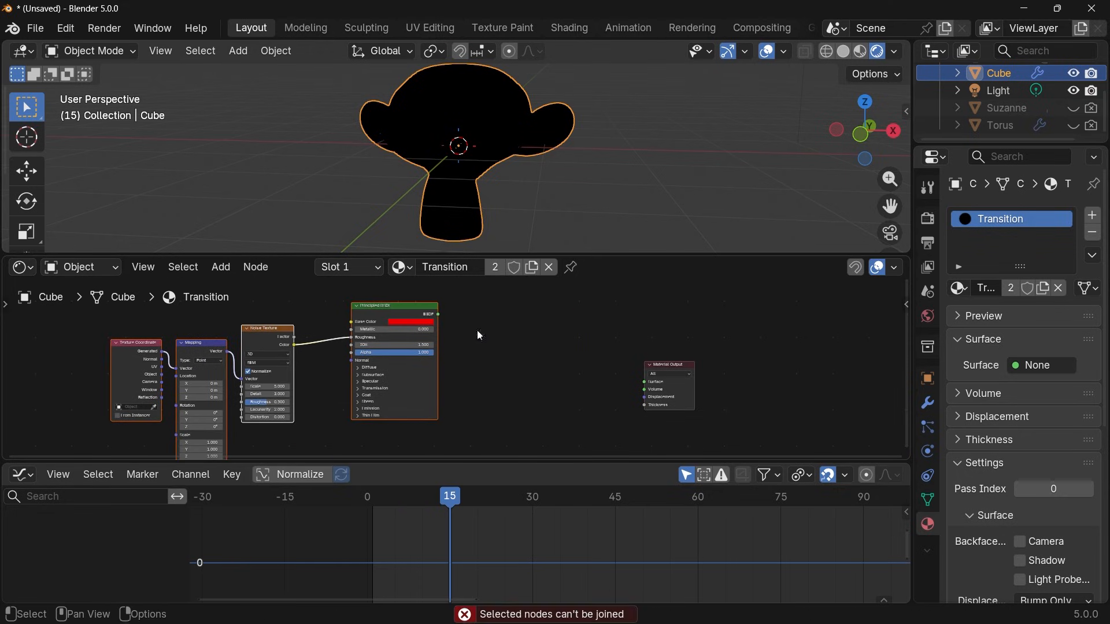
pyautogui.press('f')
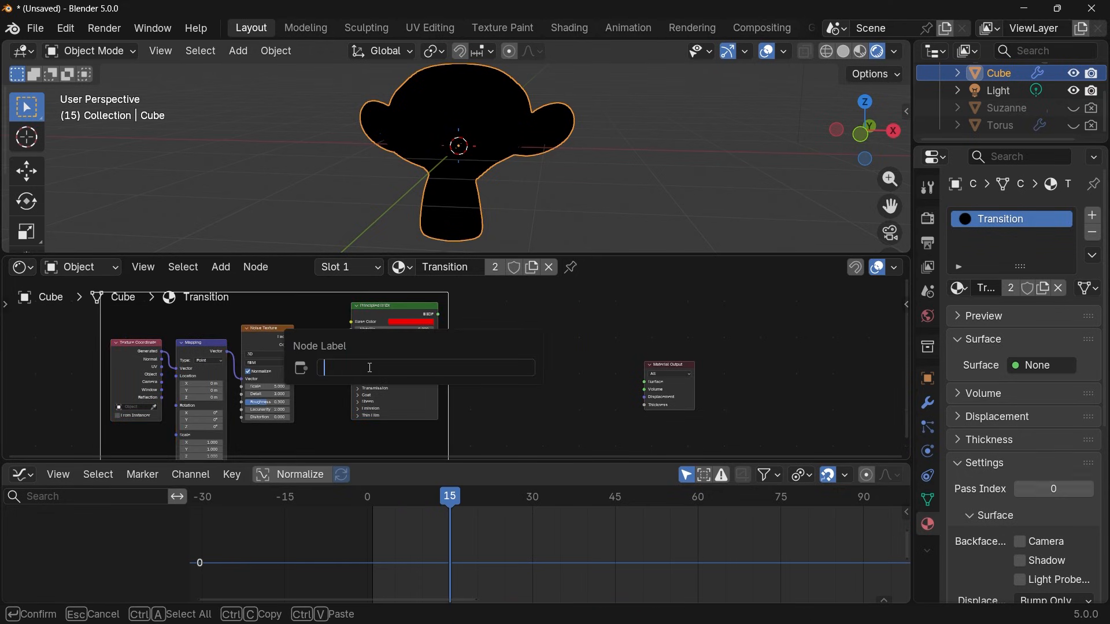
pyautogui.press('Return')
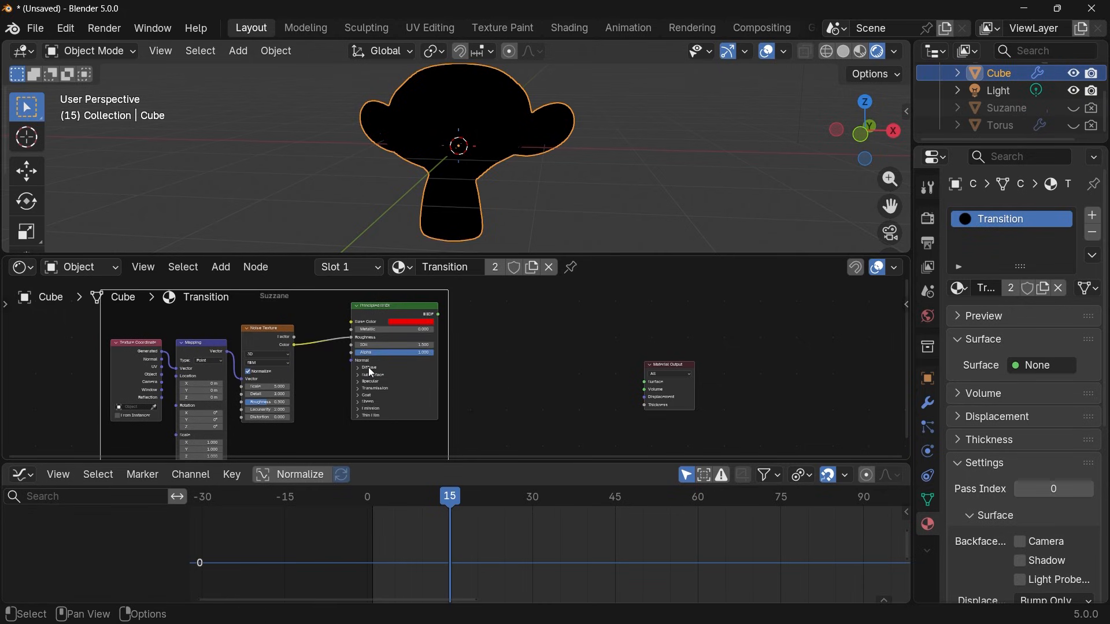
# Copy the Torus material's Principled BSDF into the Cube's Transition material, placing it below the framed Suzanne nodes.
pyautogui.scroll(-1, 372, 373)
pyautogui.click(996, 126)
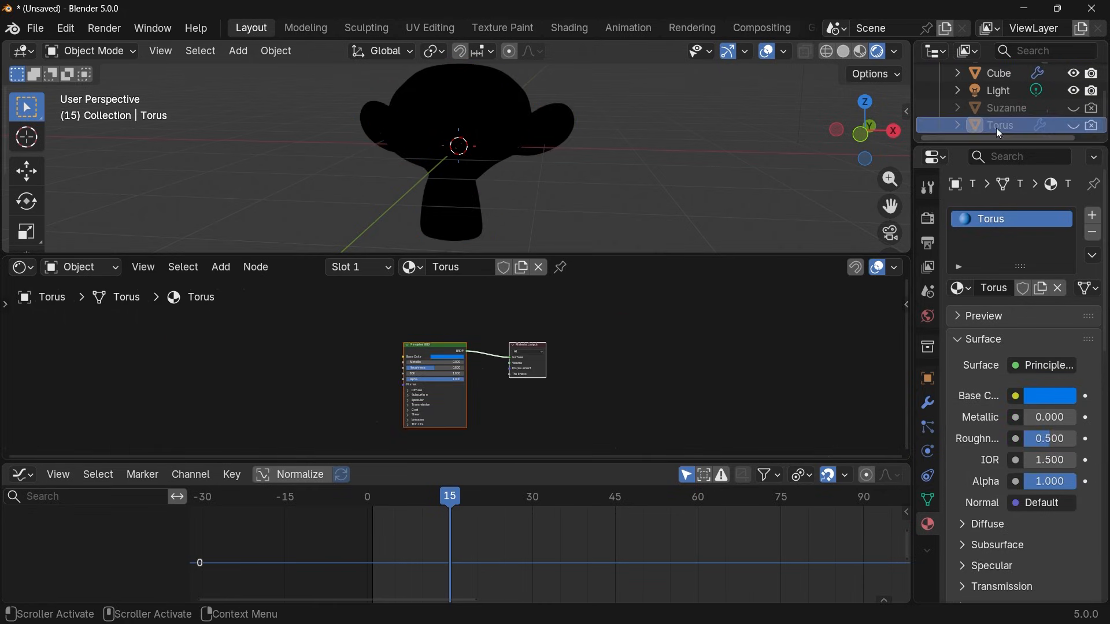
pyautogui.click(430, 338)
pyautogui.click(435, 345)
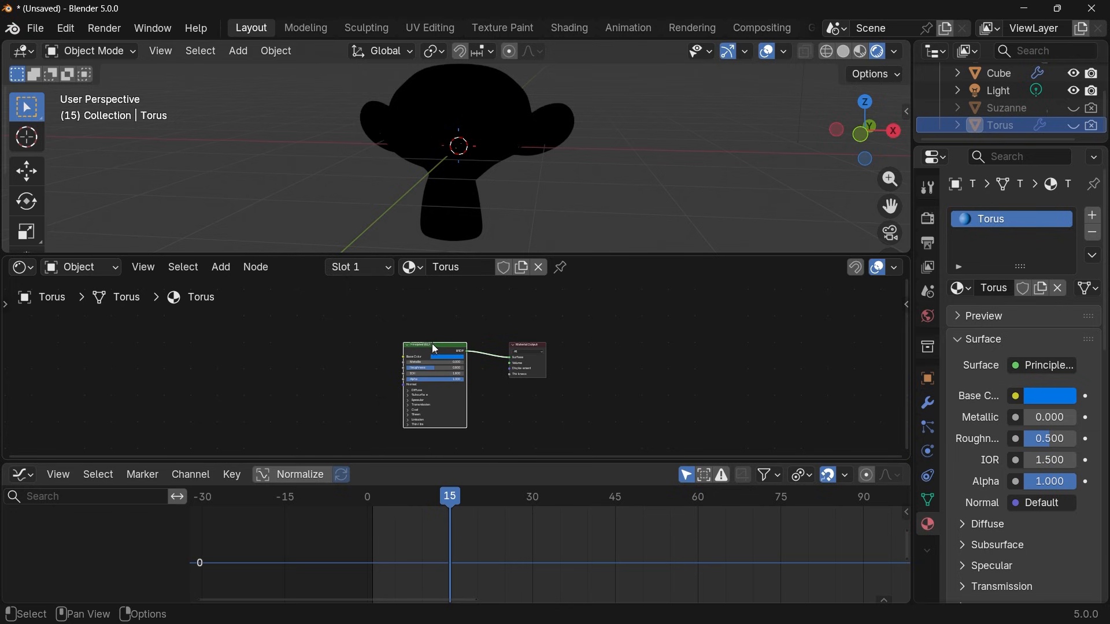
pyautogui.click(990, 79)
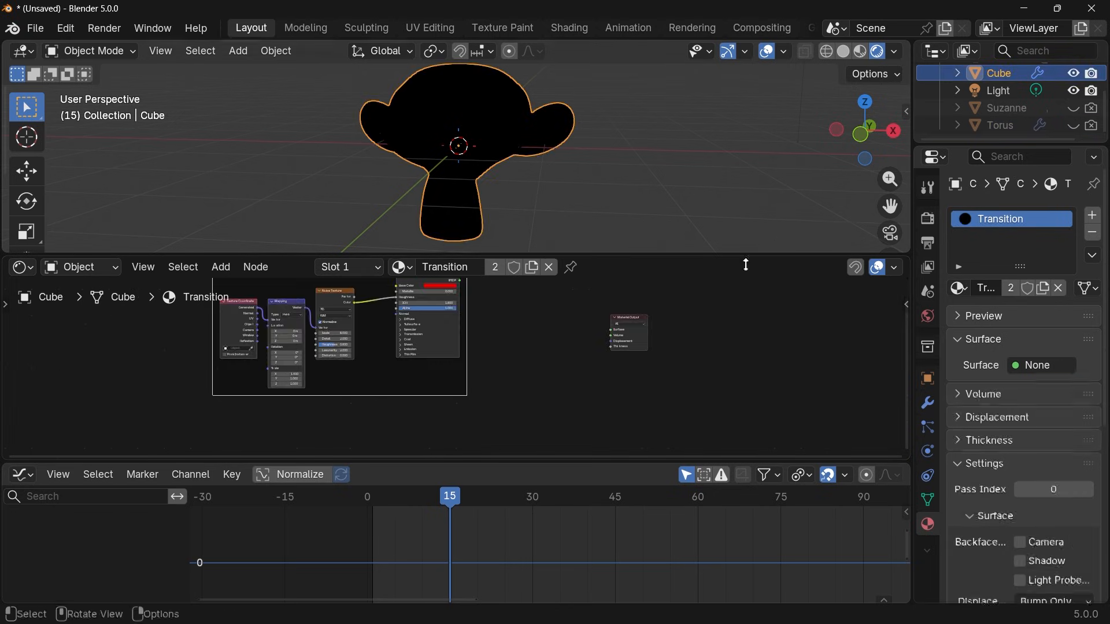
pyautogui.moveTo(532, 406); pyautogui.dragTo(554, 354, button='middle')
pyautogui.hotkey('ctrl', 'v')
pyautogui.moveTo(532, 338); pyautogui.dragTo(418, 401)
pyautogui.moveTo(417, 400); pyautogui.dragTo(441, 345, button='middle')
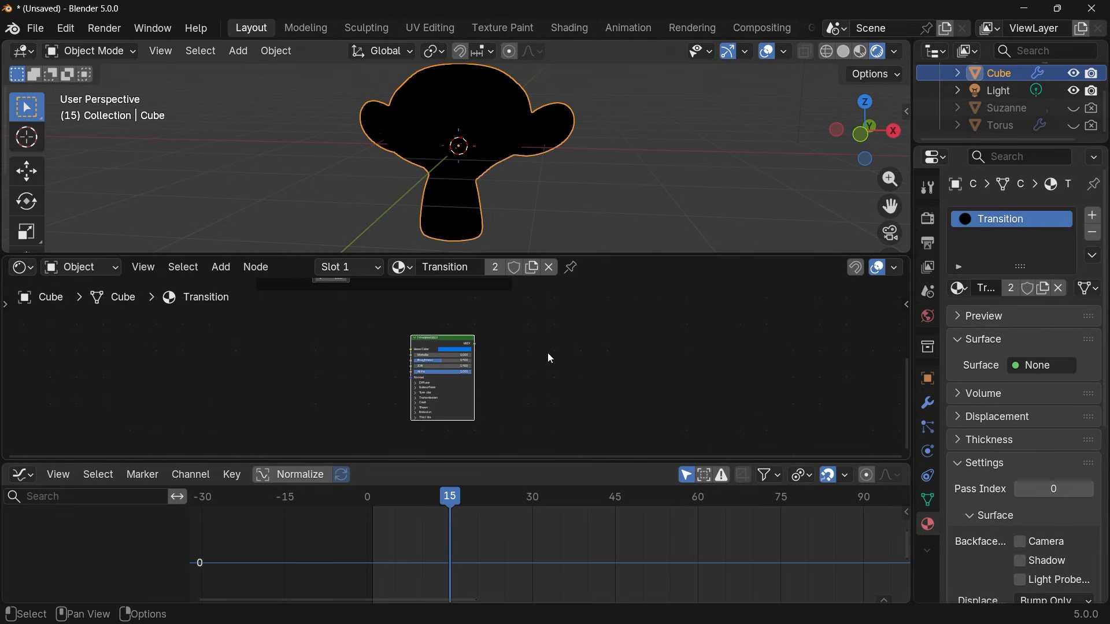
# Frame the blue Principled BSDF with the label "Torus Material" and position the frame beneath the Suzanne frame.
pyautogui.press('F2')
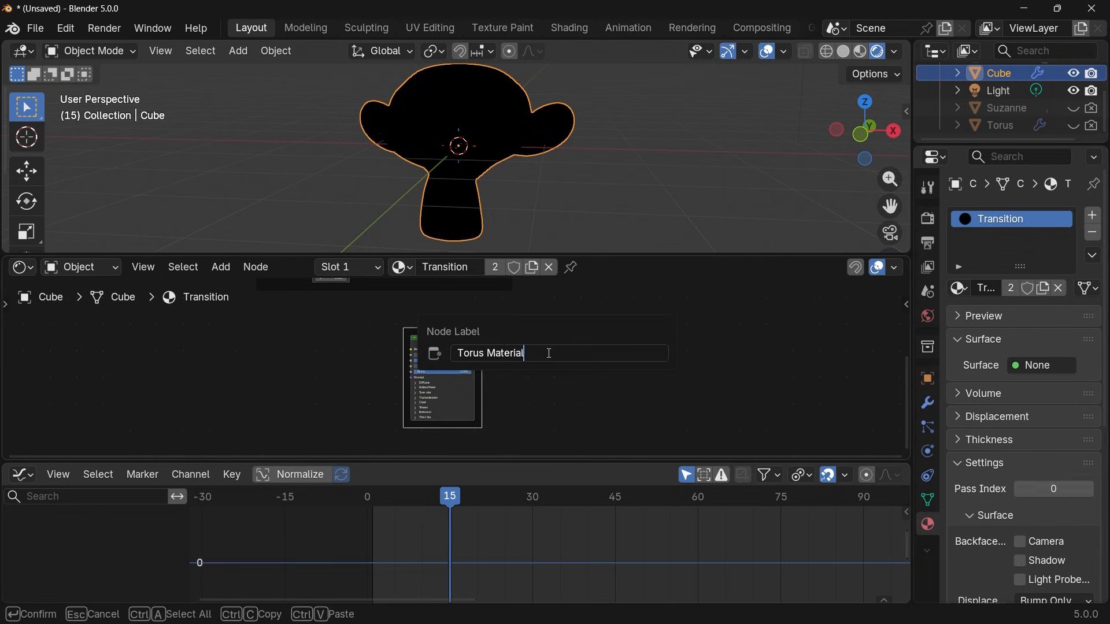
pyautogui.press('Return')
pyautogui.moveTo(548, 353); pyautogui.dragTo(539, 293, button='middle')
pyautogui.moveTo(431, 374); pyautogui.dragTo(342, 333, button='middle')
pyautogui.moveTo(507, 350); pyautogui.dragTo(505, 322, button='middle')
pyautogui.moveTo(387, 402); pyautogui.dragTo(412, 382)
pyautogui.moveTo(466, 351); pyautogui.dragTo(445, 393, button='middle')
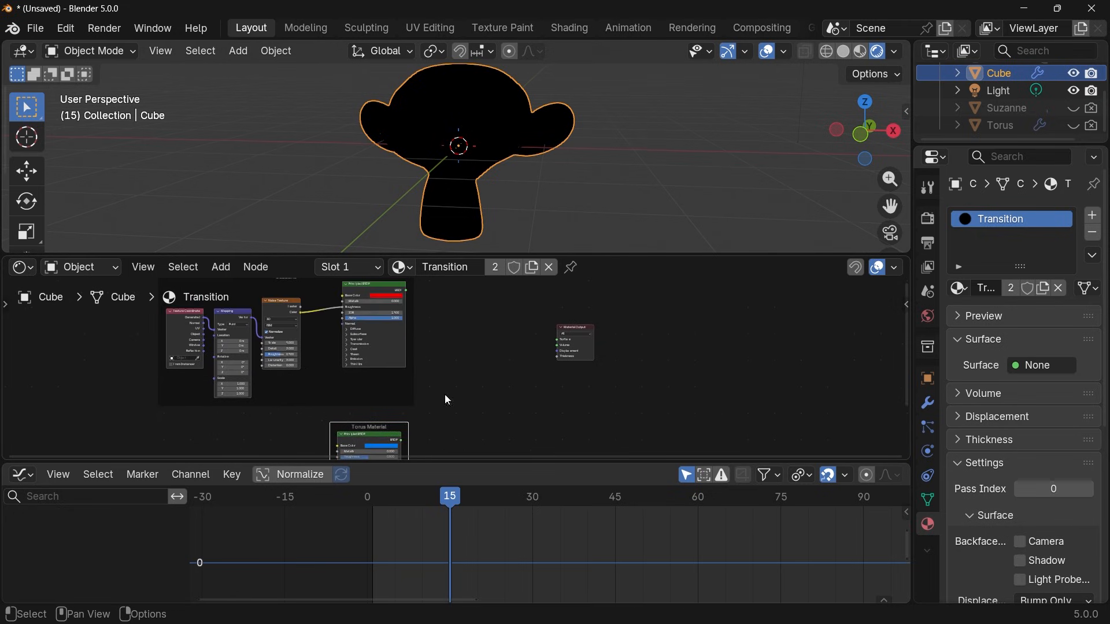
# Add a Mix Shader node in front of the Material Output and scrub the timeline to frame 24.
pyautogui.hotkey('shift', 'a')
pyautogui.write('mix sh')
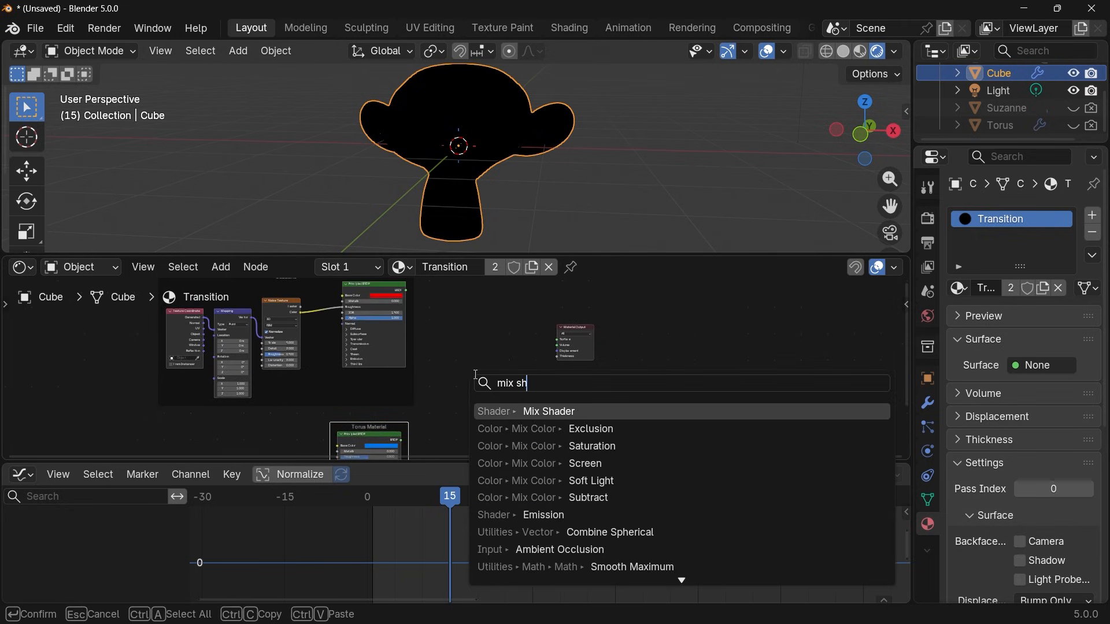
pyautogui.press('Return')
pyautogui.click(497, 367)
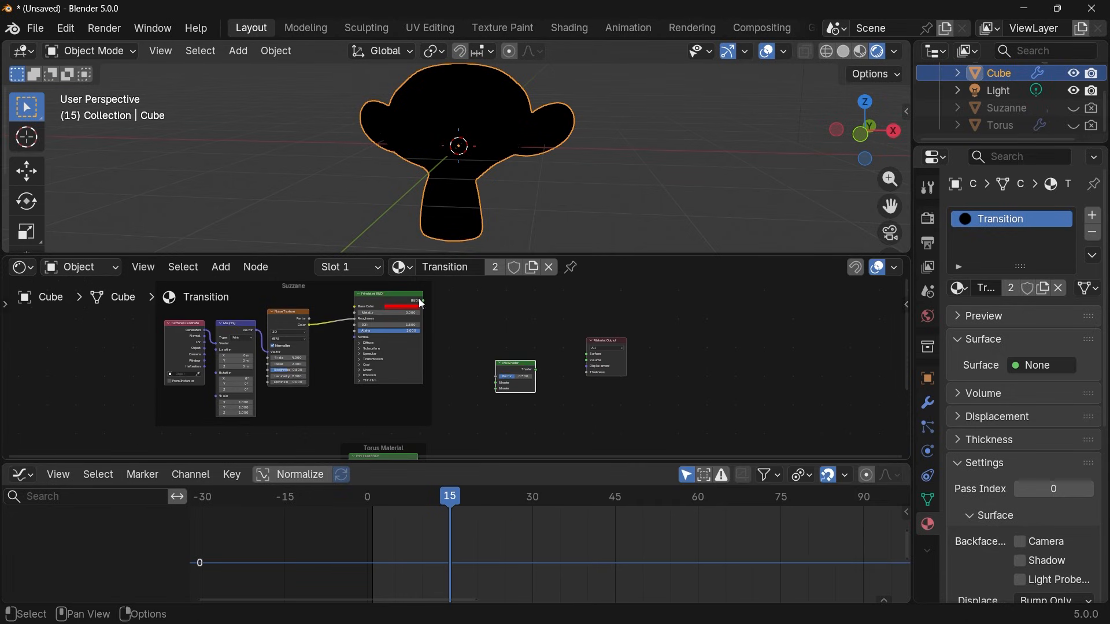
pyautogui.moveTo(435, 497); pyautogui.dragTo(500, 497)
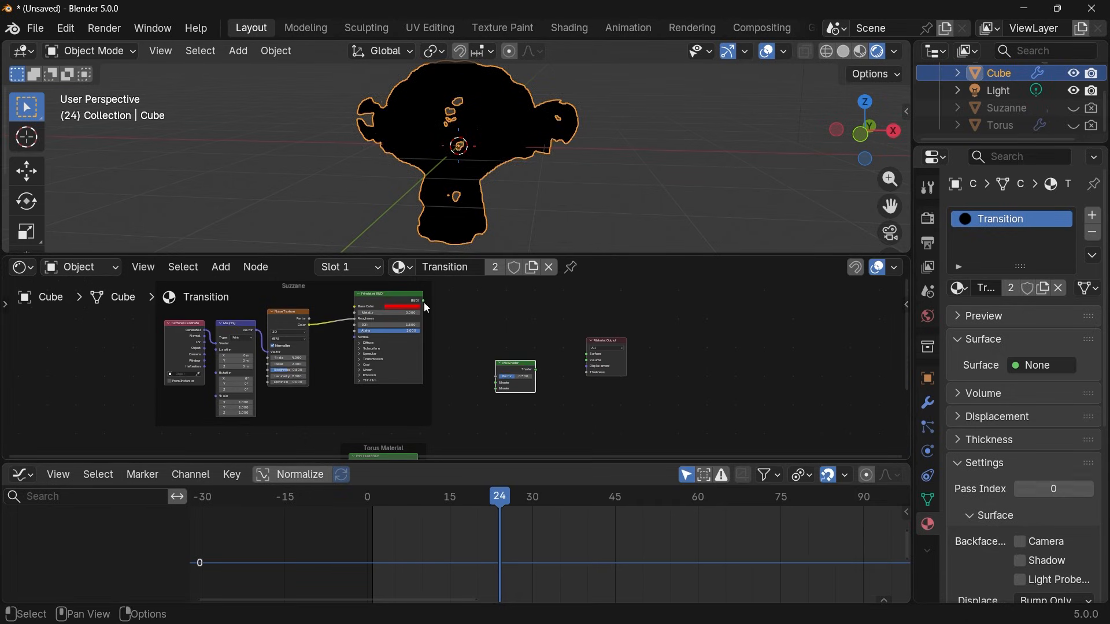
# Connect the red Suzanne BSDF to the Mix Shader's first Shader input and the blue Torus BSDF to its second.
pyautogui.moveTo(425, 301); pyautogui.dragTo(496, 383)
pyautogui.moveTo(458, 438); pyautogui.dragTo(458, 386, button='middle')
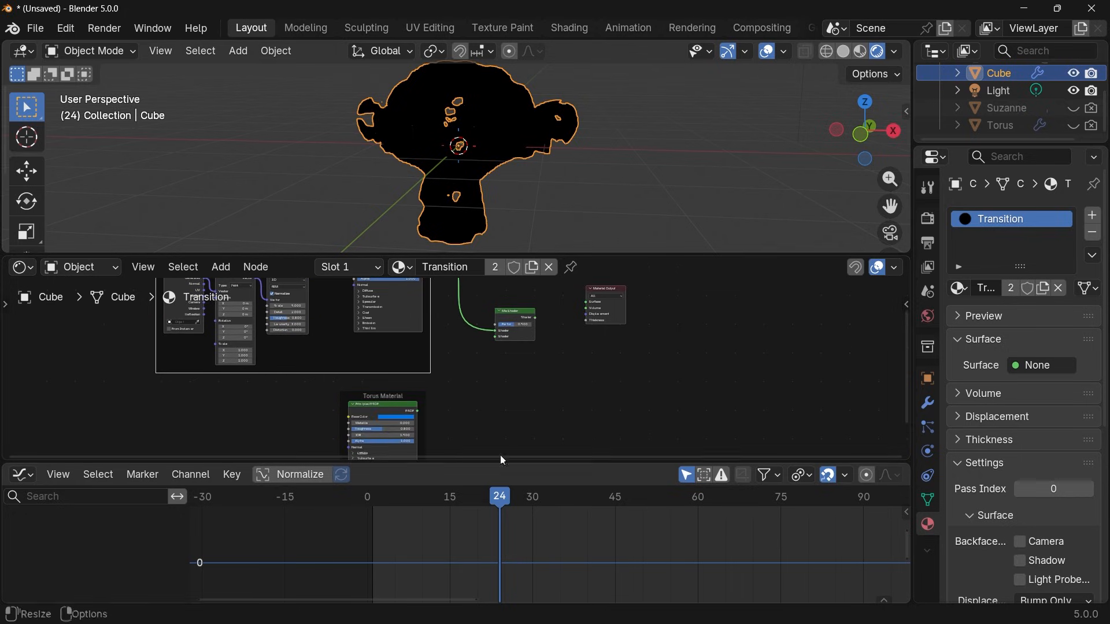
pyautogui.moveTo(418, 411); pyautogui.dragTo(498, 338)
pyautogui.moveTo(539, 333); pyautogui.dragTo(505, 399, button='middle')
# Link the Mix Shader to the Material Output's Surface and go to frame 15 to check the blended material.
pyautogui.scroll(3, 501, 394)
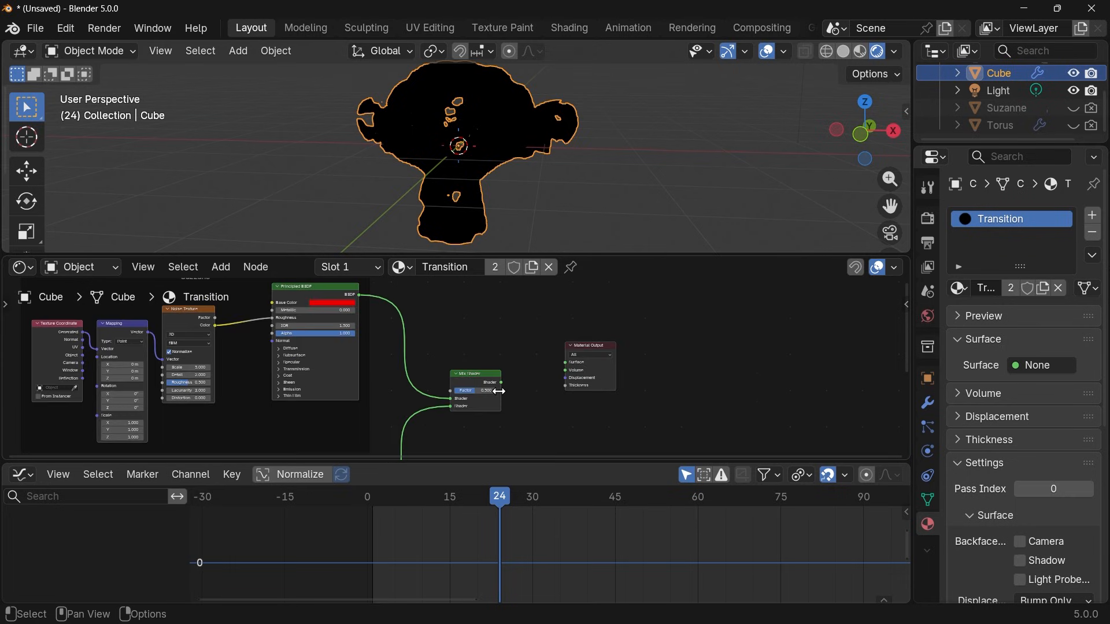
pyautogui.moveTo(501, 383); pyautogui.dragTo(561, 366)
pyautogui.click(449, 498)
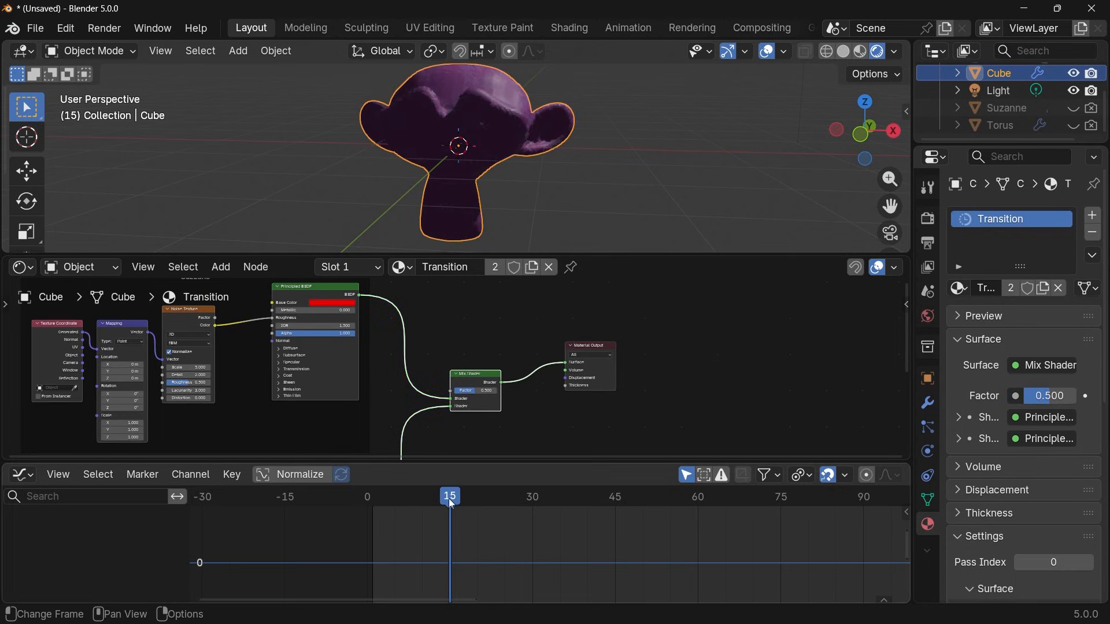
# Keyframe the Mix Shader's Factor at 0 on frame 15 and at 1 on frame 52.
pyautogui.moveTo(484, 391); pyautogui.dragTo(453, 391)
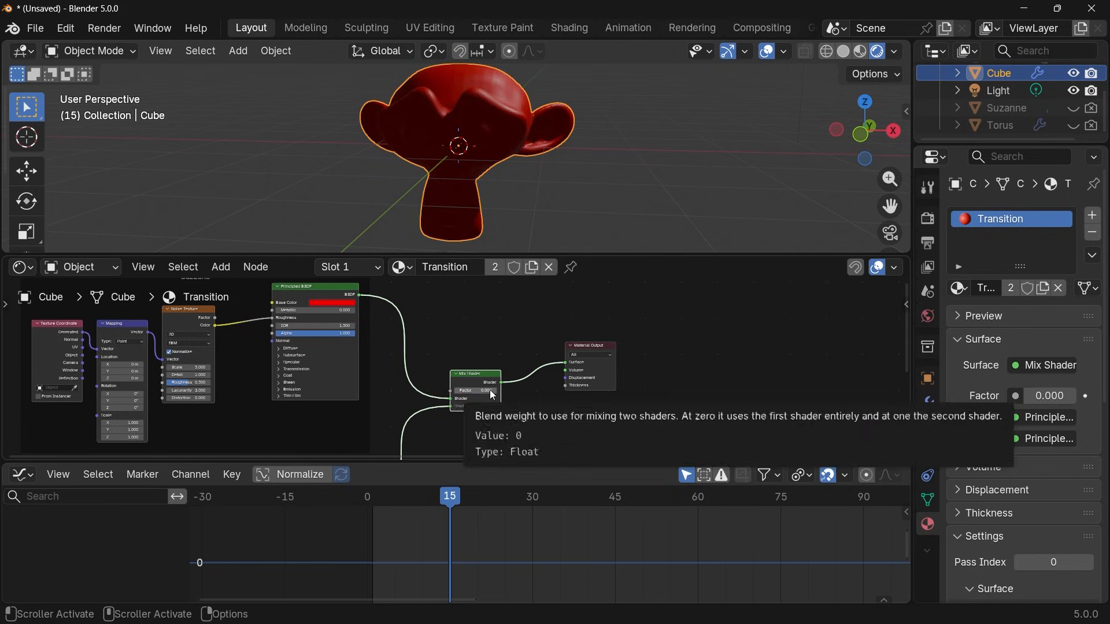
pyautogui.press('i')
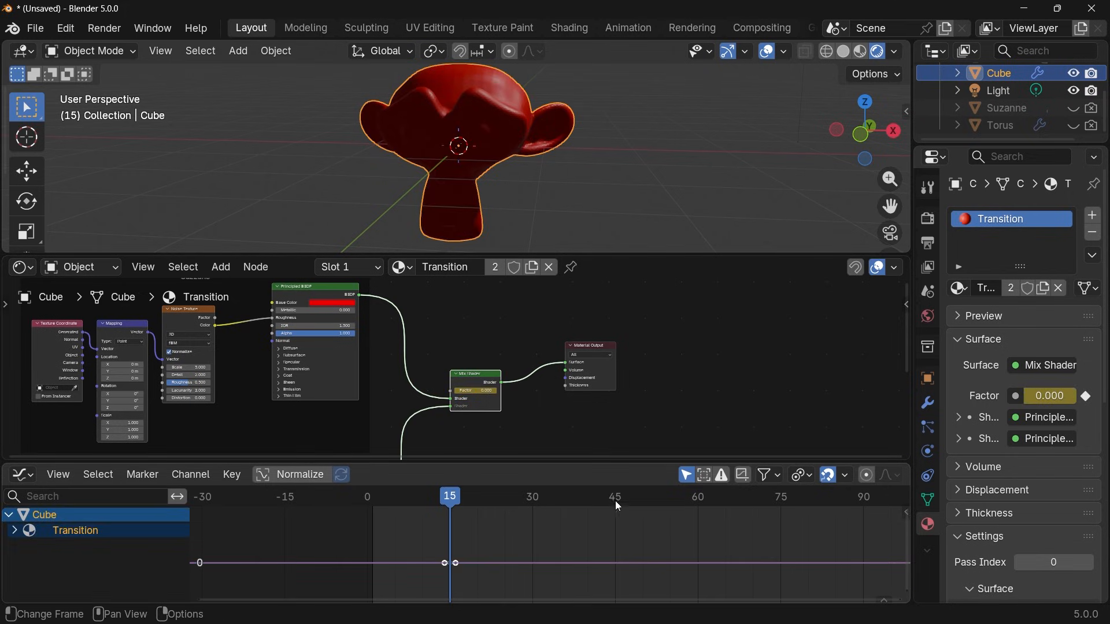
pyautogui.moveTo(615, 501); pyautogui.dragTo(654, 500)
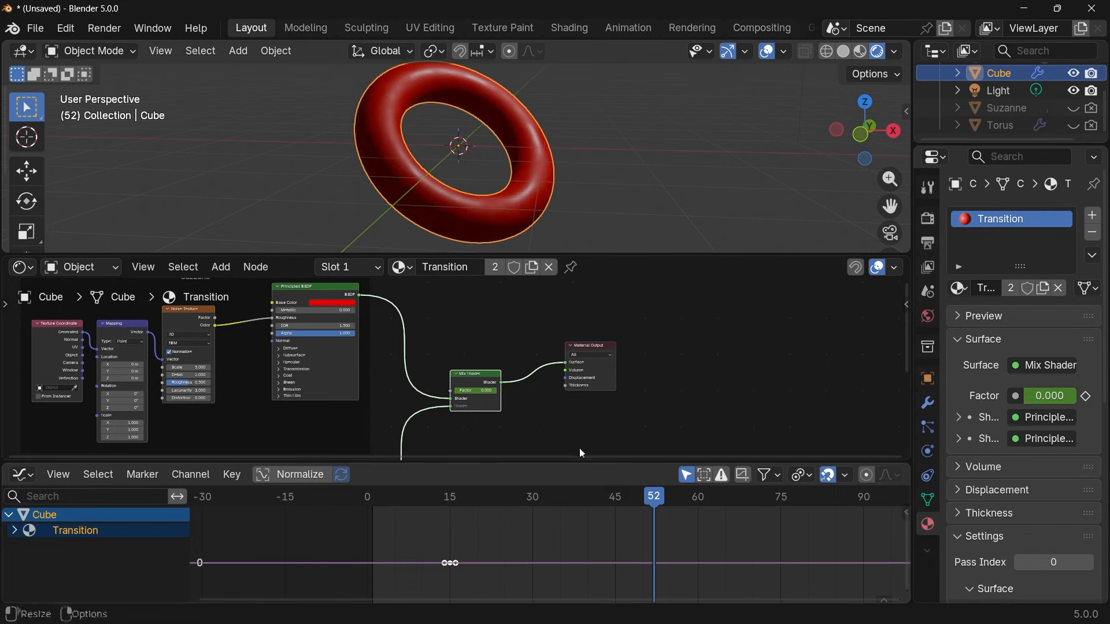
pyautogui.moveTo(461, 392); pyautogui.dragTo(494, 393)
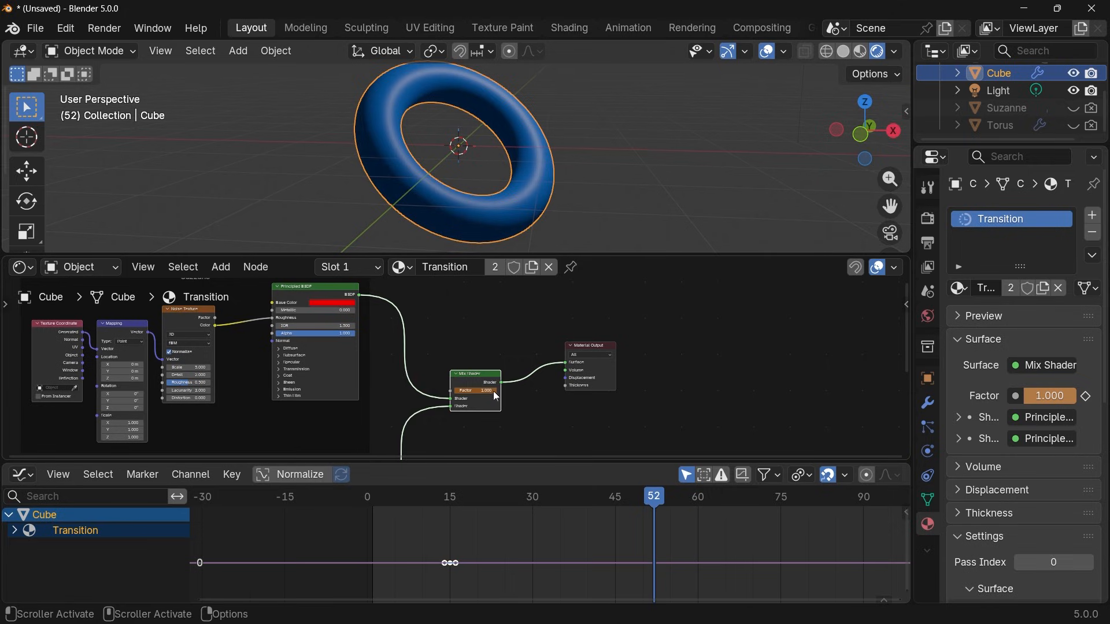
pyautogui.press('i')
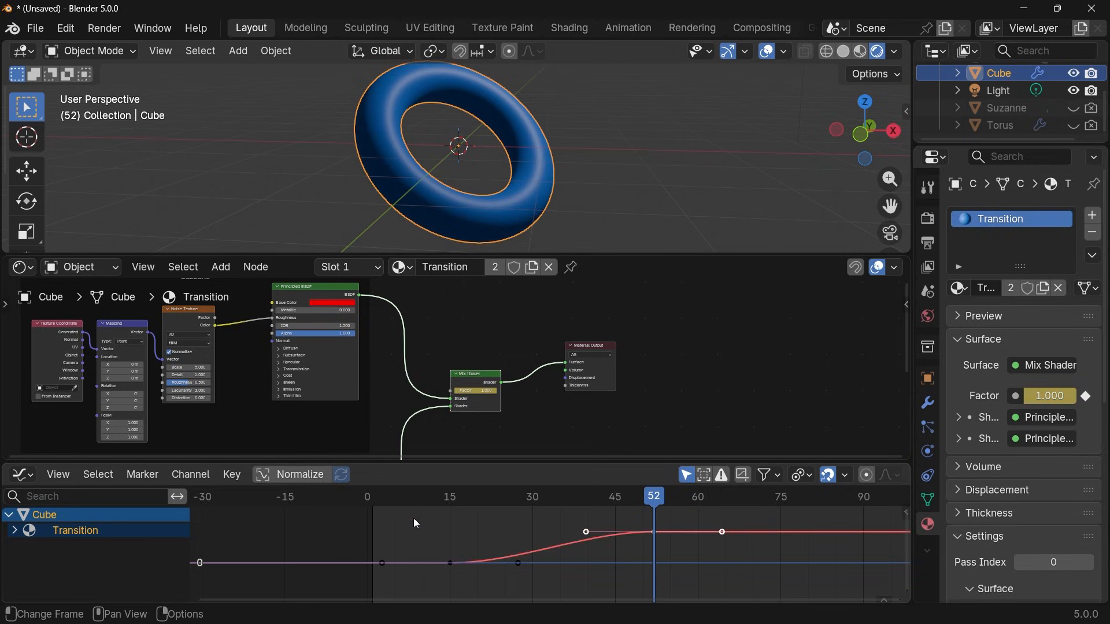
# Set the interpolation of both Mix Shader Factor keyframes to Linear.
pyautogui.moveTo(413, 518); pyautogui.dragTo(684, 583)
pyautogui.press('t')
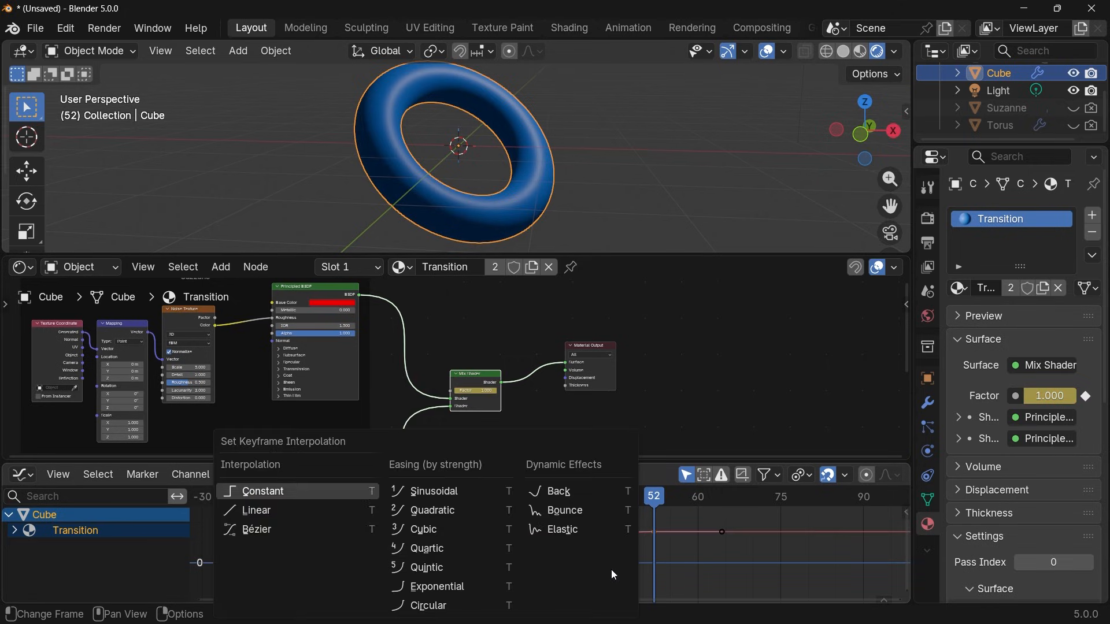
pyautogui.click(312, 512)
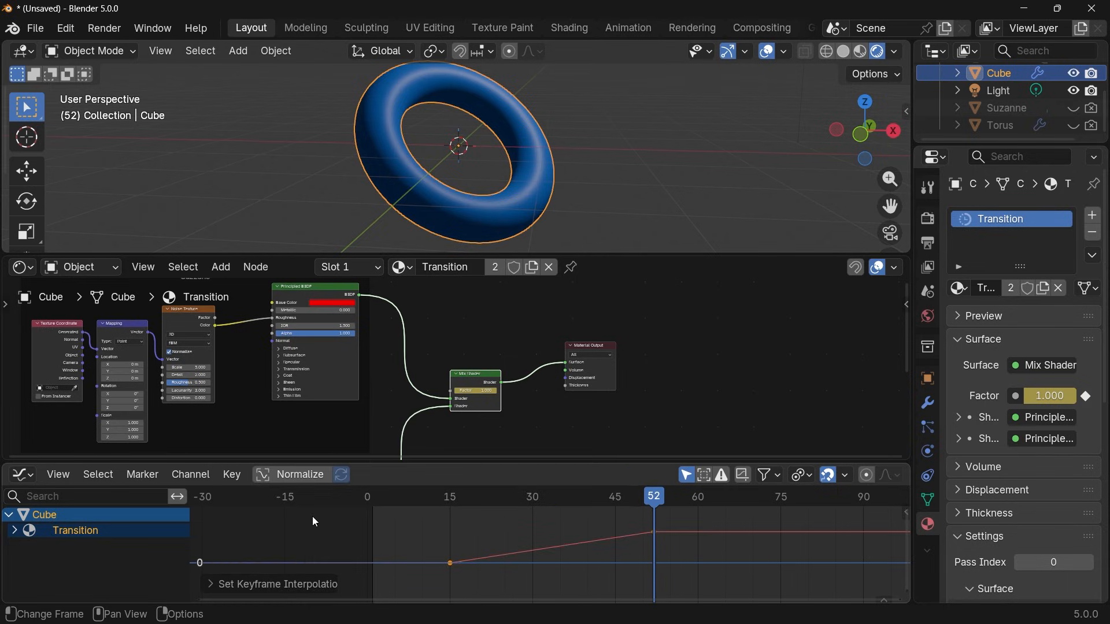
# Play back the morph with its material blend and inspect the mesh shading up close at frame 30.
pyautogui.click(430, 497)
pyautogui.press('space')
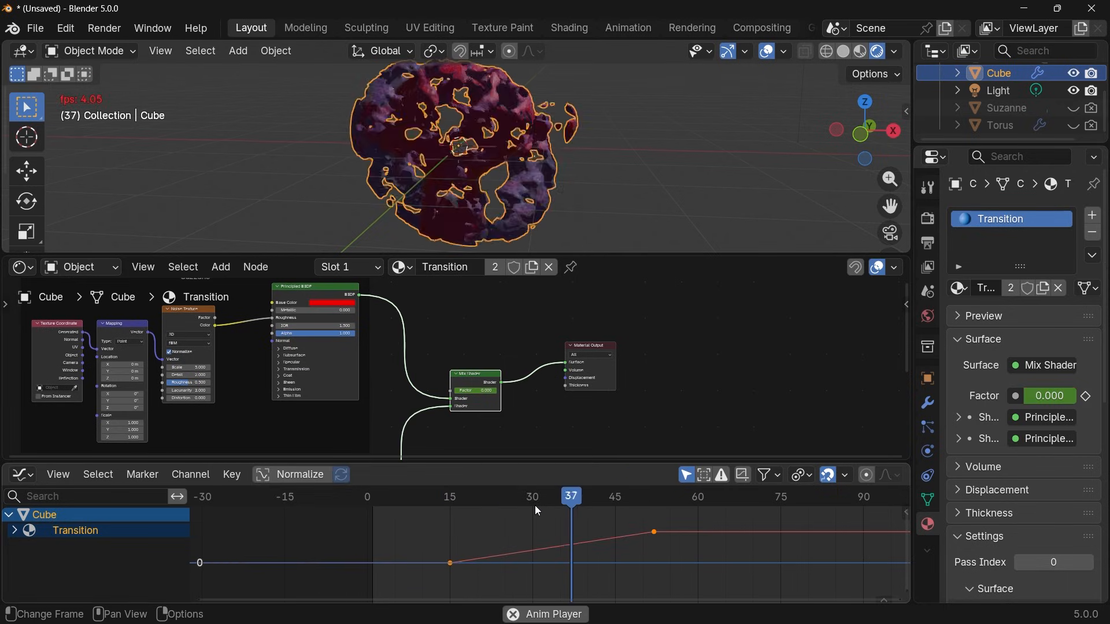
pyautogui.press('space')
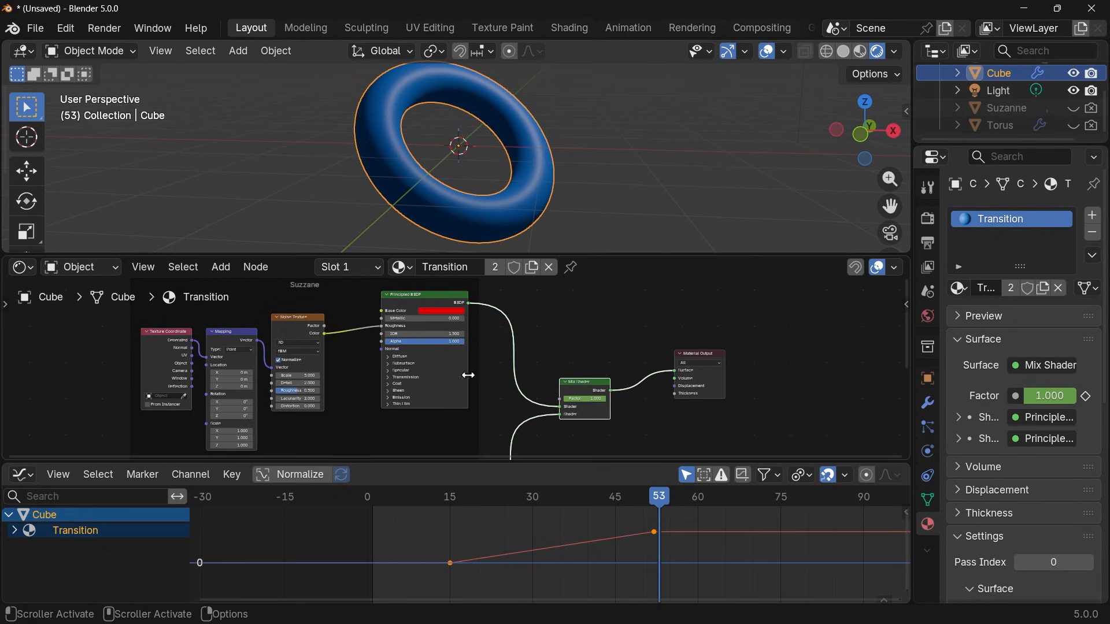
pyautogui.scroll(-3, 467, 371)
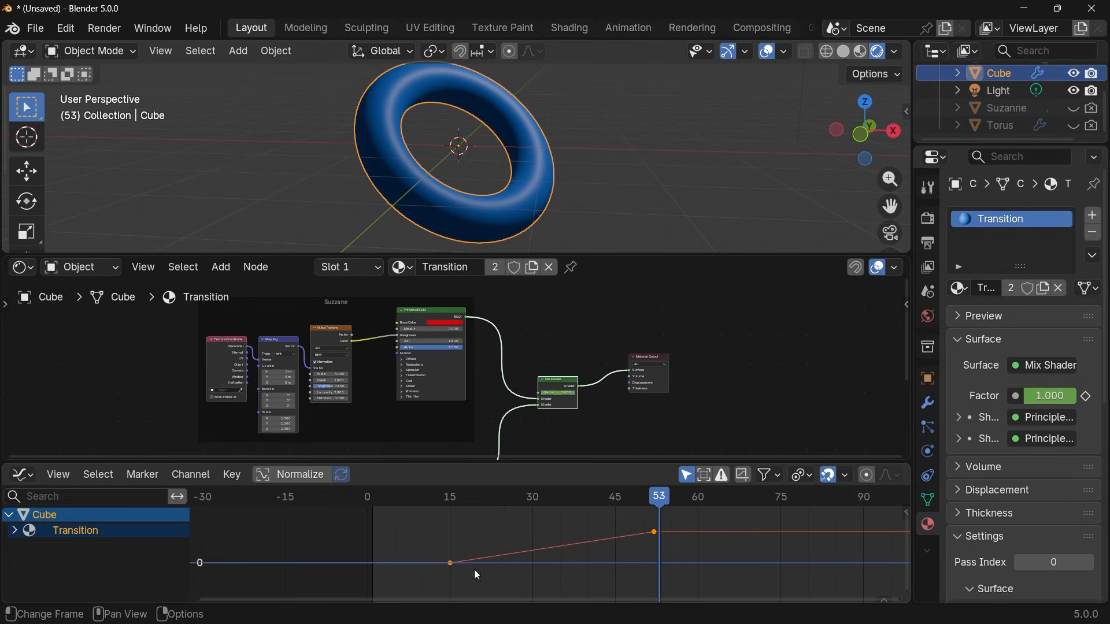
pyautogui.click(376, 498)
pyautogui.press('space')
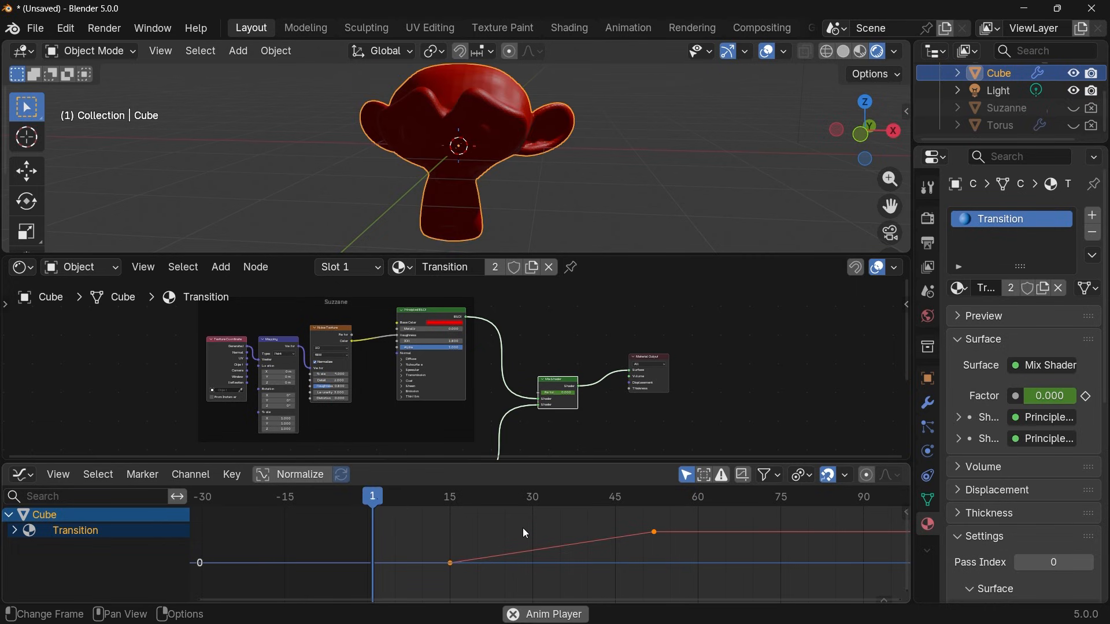
pyautogui.click(449, 501)
pyautogui.press('space')
pyautogui.scroll(4, 625, 174)
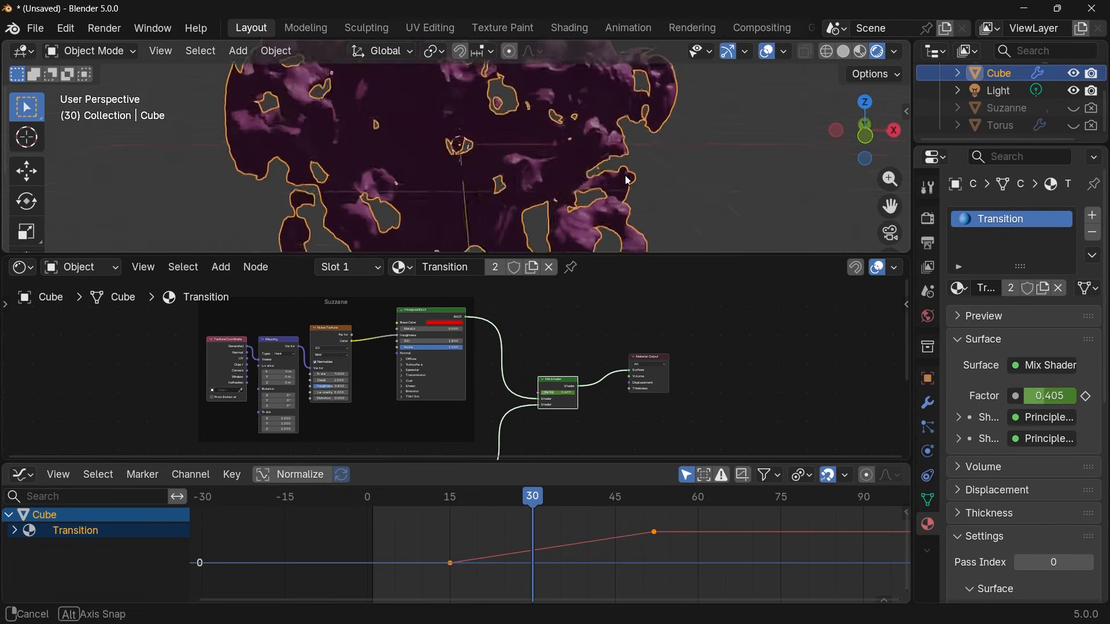
pyautogui.moveTo(624, 174); pyautogui.dragTo(634, 252, button='middle')
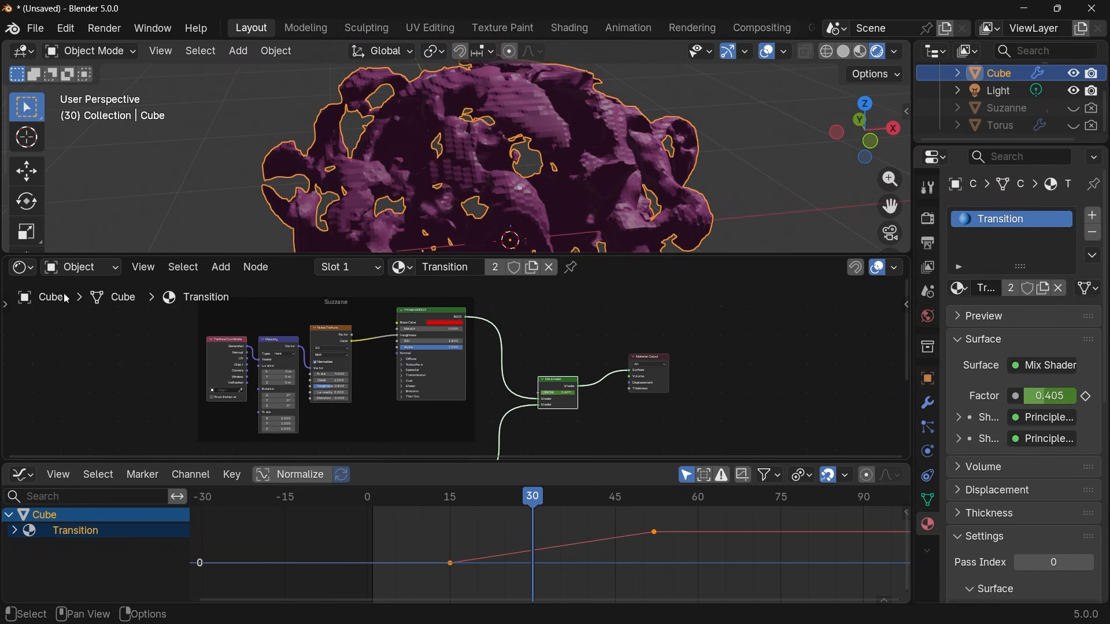
# Insert a Set Shade Smooth node between Set Material and Group Output in the geometry node tree and check the shading at frame 55.
pyautogui.click(22, 267)
pyautogui.click(75, 379)
pyautogui.moveTo(523, 389); pyautogui.dragTo(473, 387, button='middle')
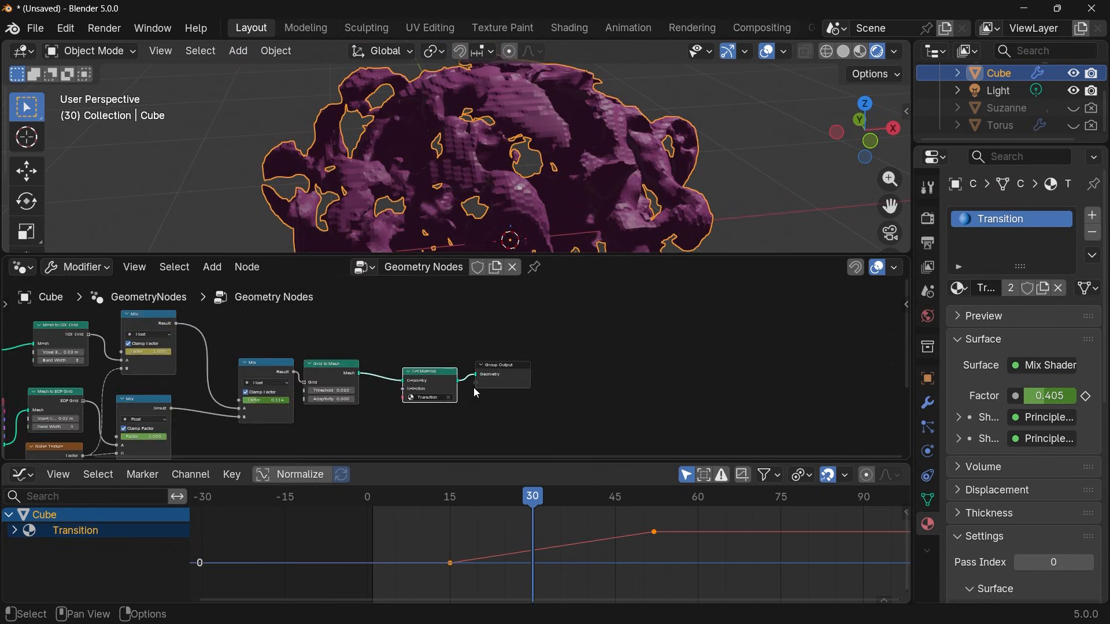
pyautogui.scroll(2, 473, 387)
pyautogui.hotkey('shift', 'a')
pyautogui.write('set')
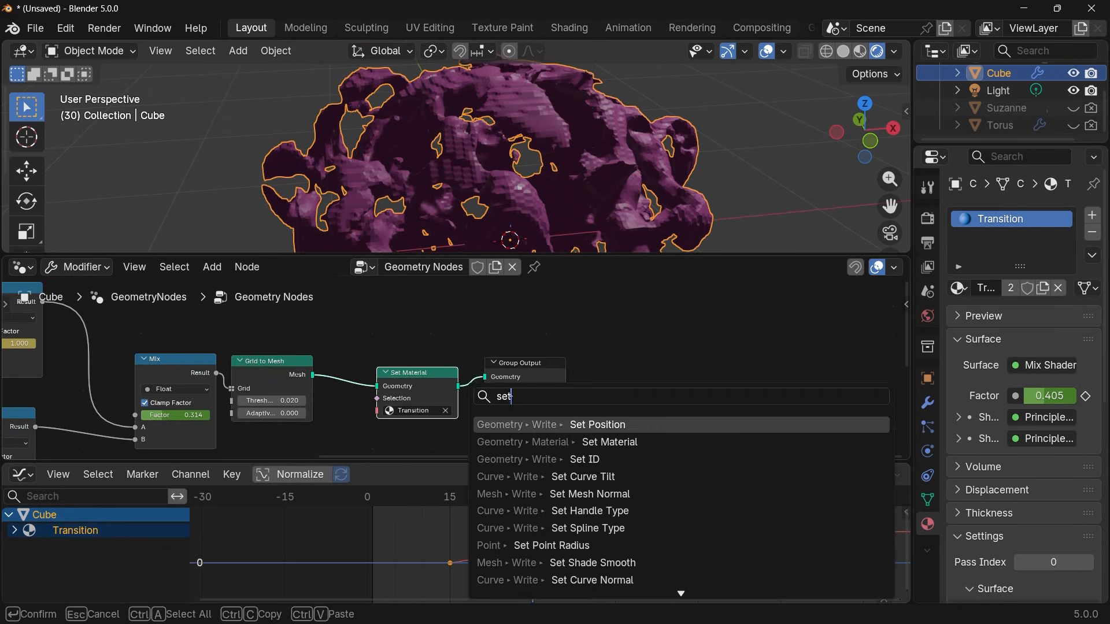
pyautogui.click(558, 565)
pyautogui.click(475, 363)
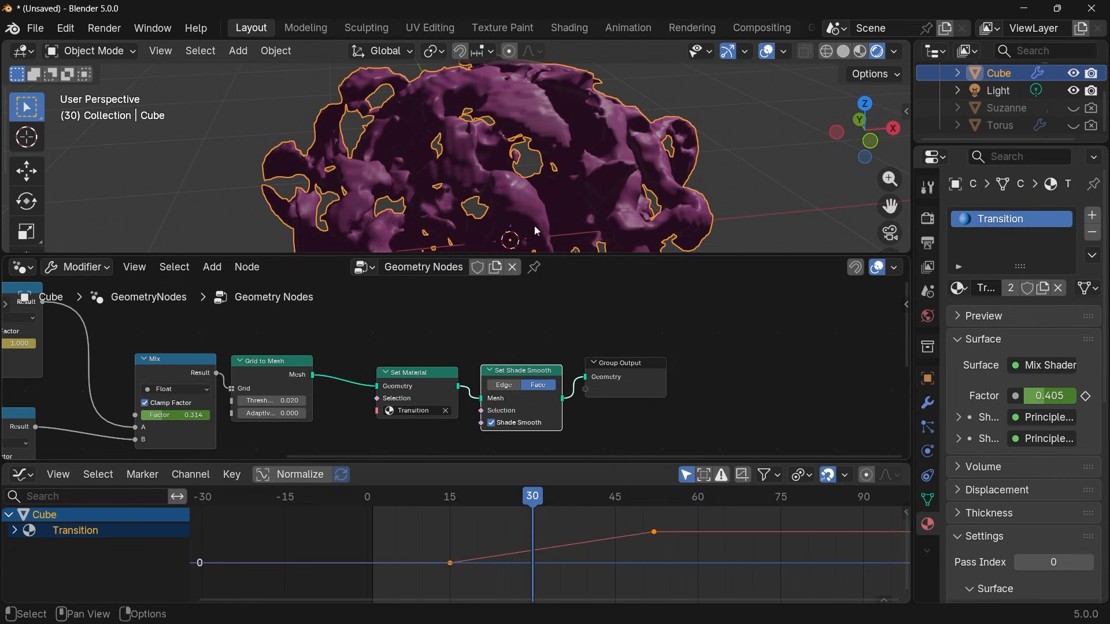
pyautogui.scroll(-3, 516, 182)
pyautogui.moveTo(516, 182); pyautogui.dragTo(481, 174, button='middle')
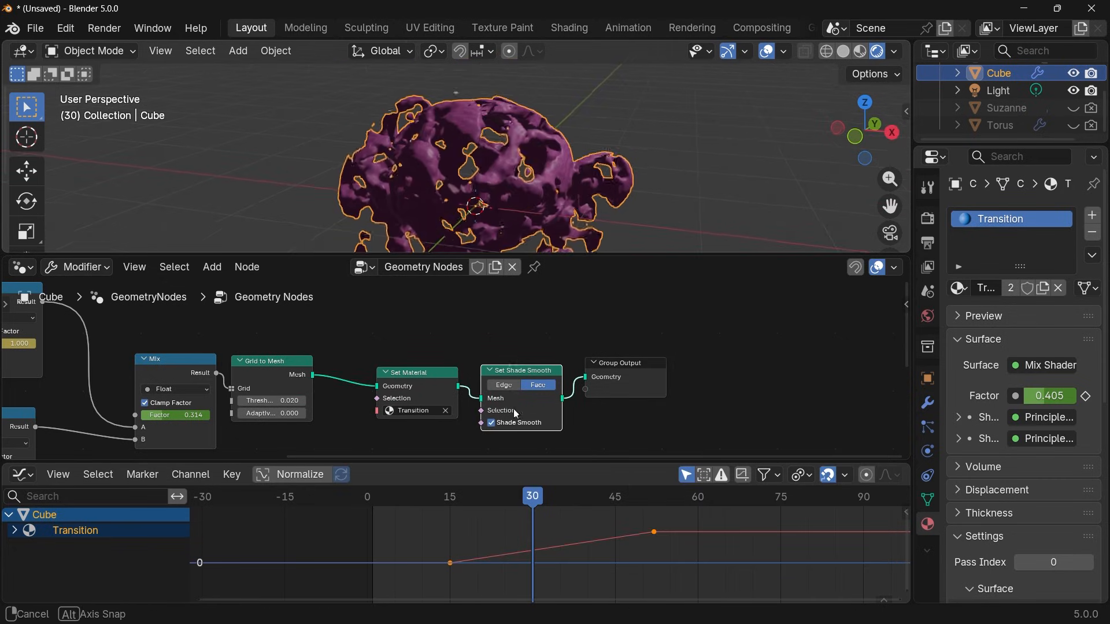
pyautogui.moveTo(660, 496); pyautogui.dragTo(669, 497)
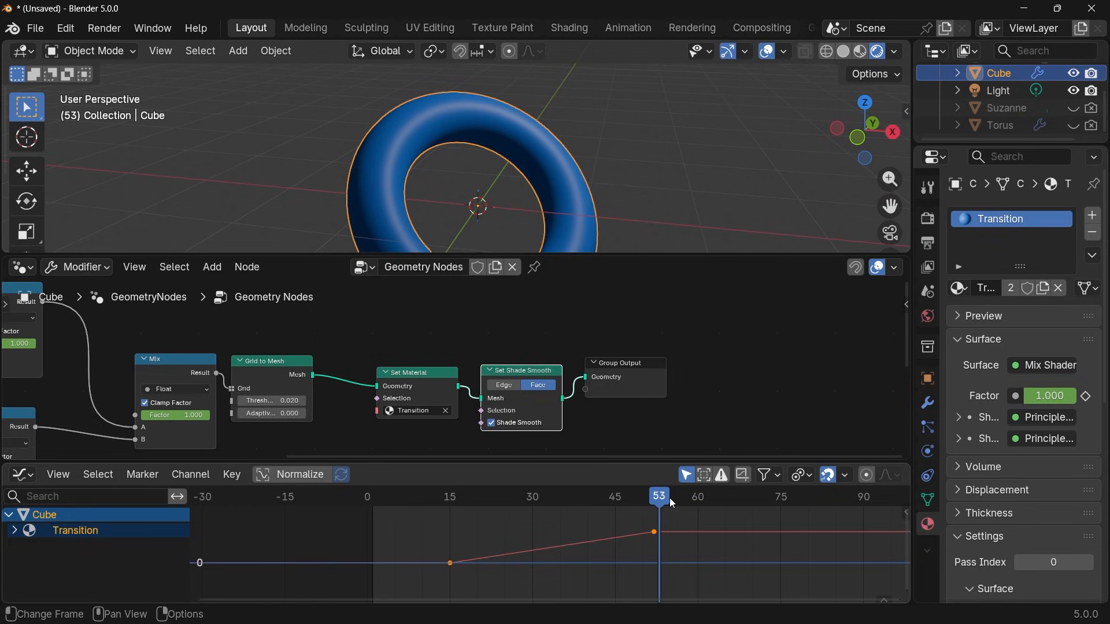
pyautogui.moveTo(519, 203); pyautogui.dragTo(526, 208, button='middle')
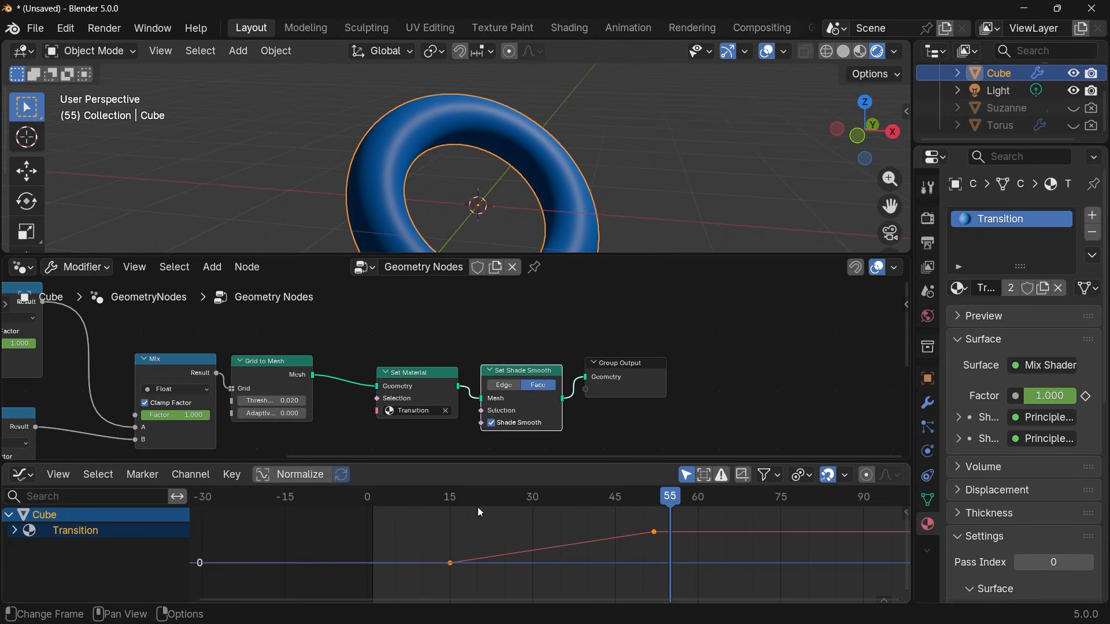
# At frame 15, hide the Cube and keyframe its render visibility off, then unhide Suzanne and keyframe her render visibility on.
pyautogui.click(451, 497)
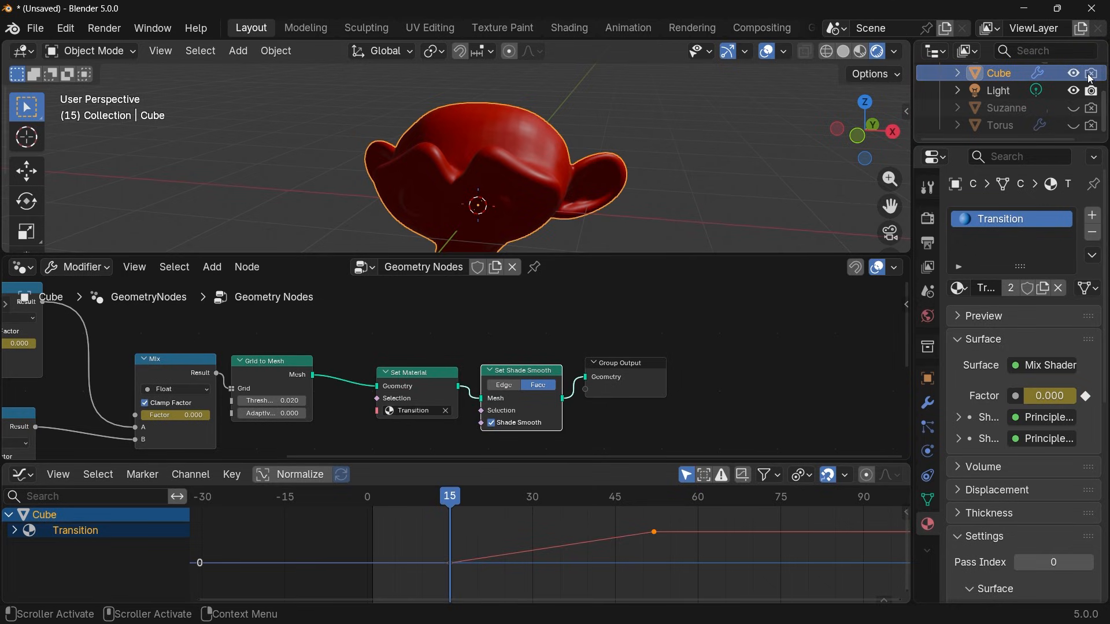
pyautogui.press('h')
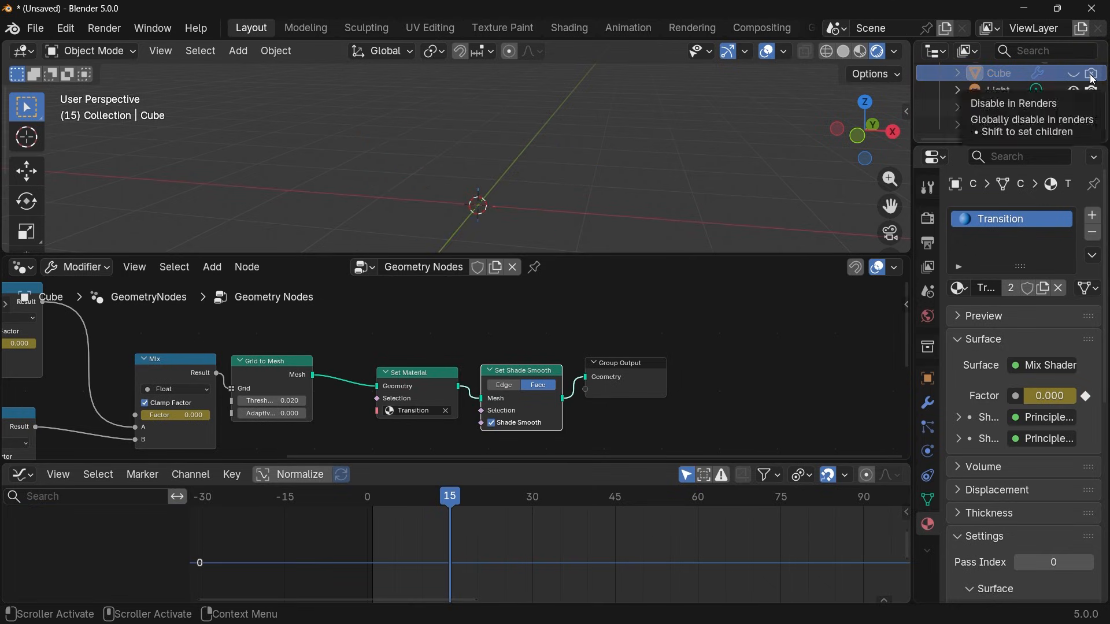
pyautogui.press('i')
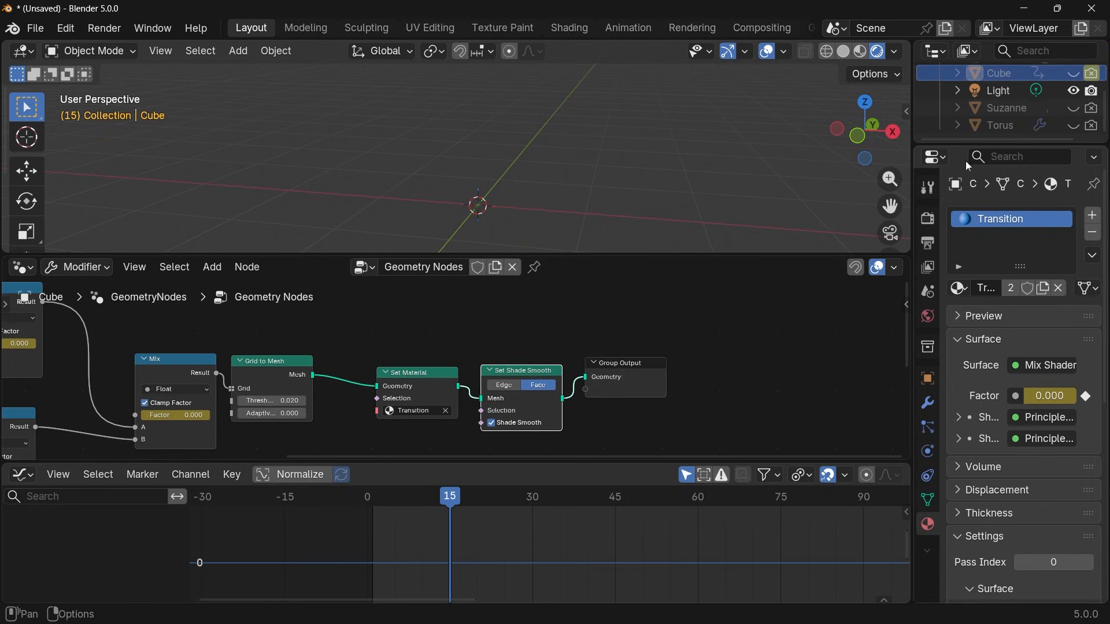
pyautogui.click(1074, 108)
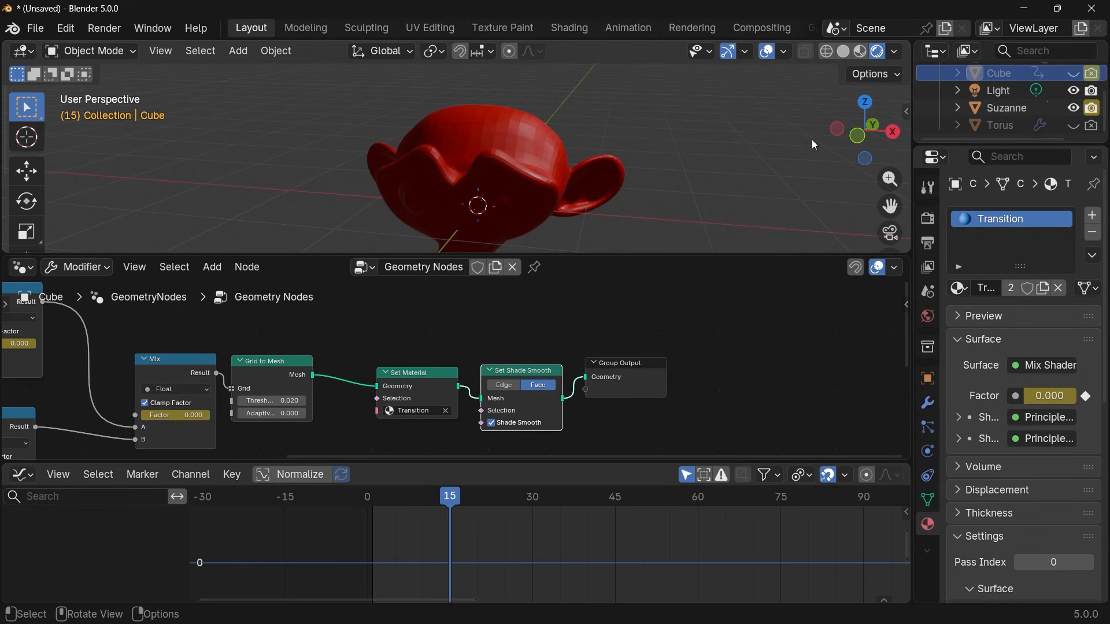
# At frame 16, keyframe the Cube's render visibility on and Suzanne's render visibility off.
pyautogui.press('Right')
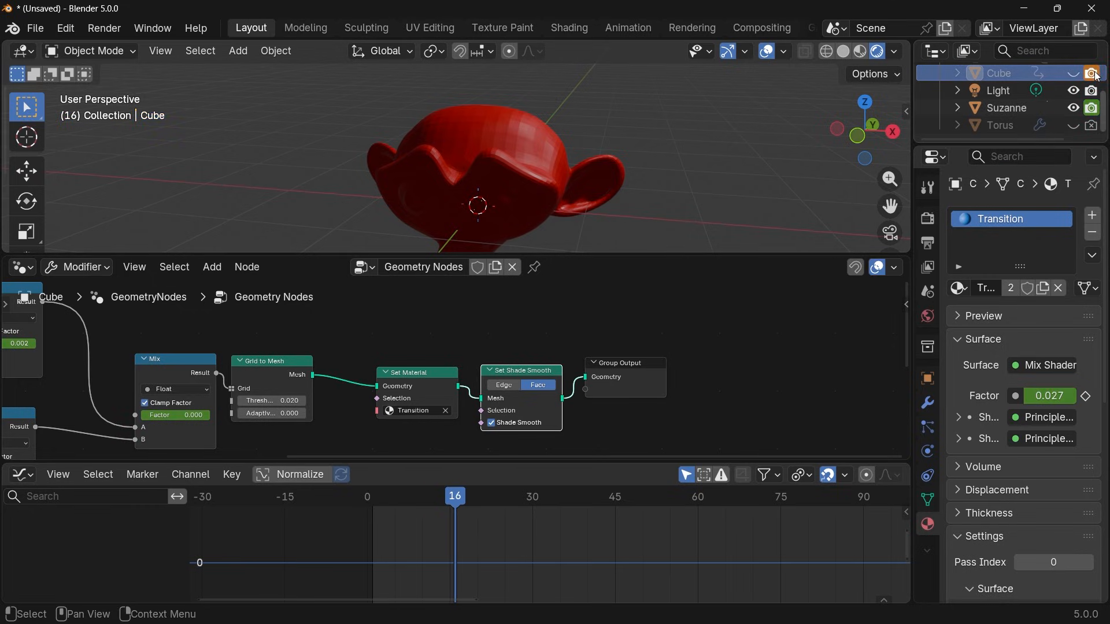
pyautogui.press('i')
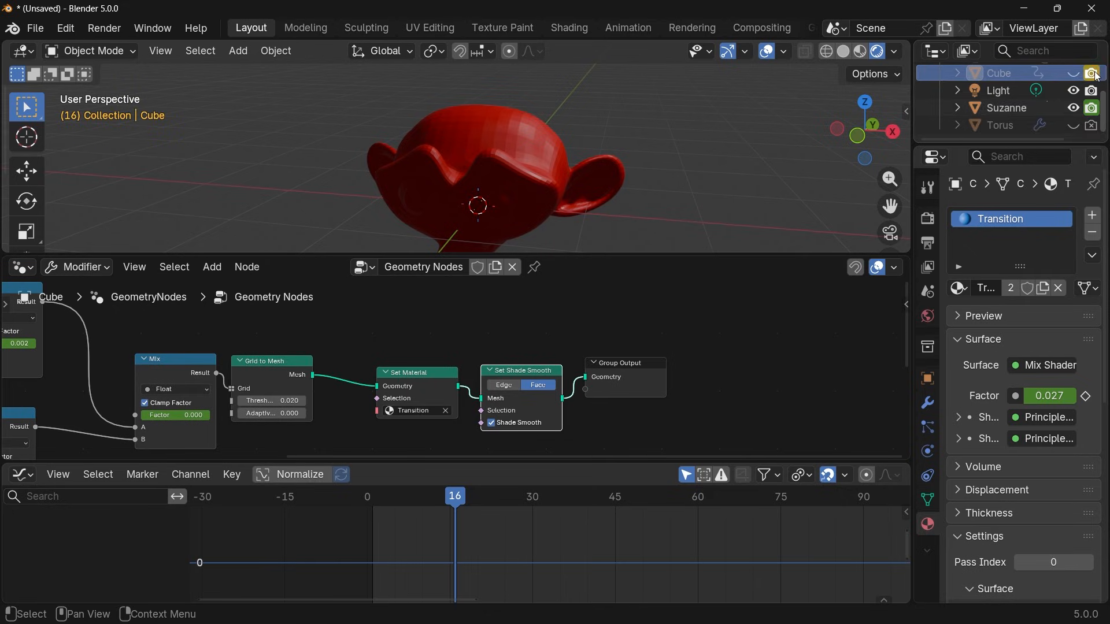
pyautogui.click(1090, 110)
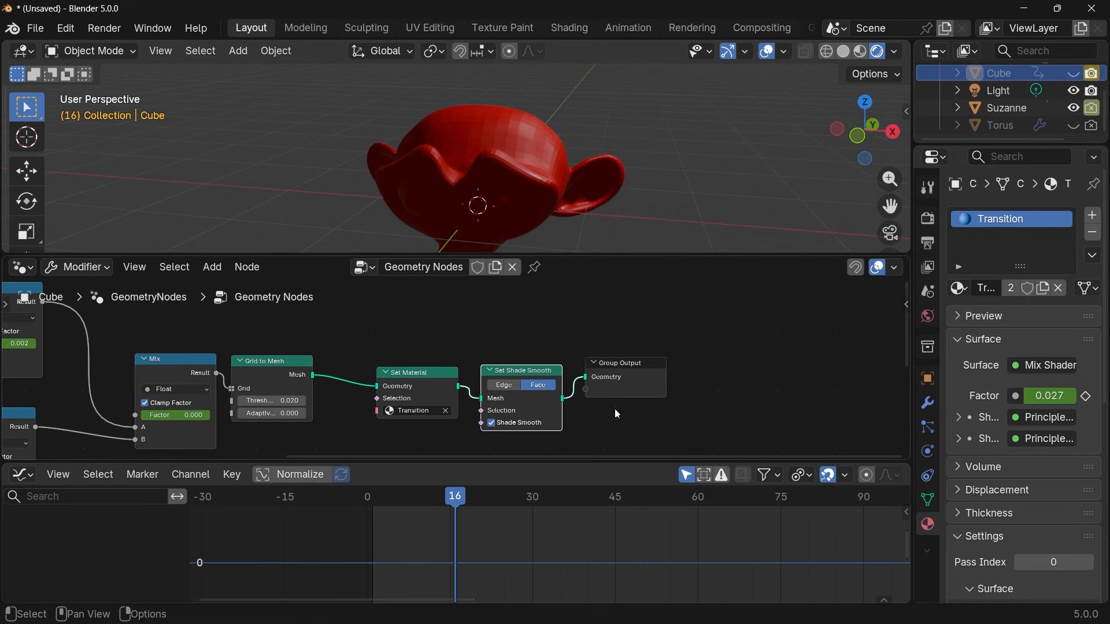
# Unhide the Cube and keyframe its render visibility on at frame 52 and off at 53, with the Torus off at 52 and on at 53.
pyautogui.moveTo(467, 501); pyautogui.dragTo(657, 505)
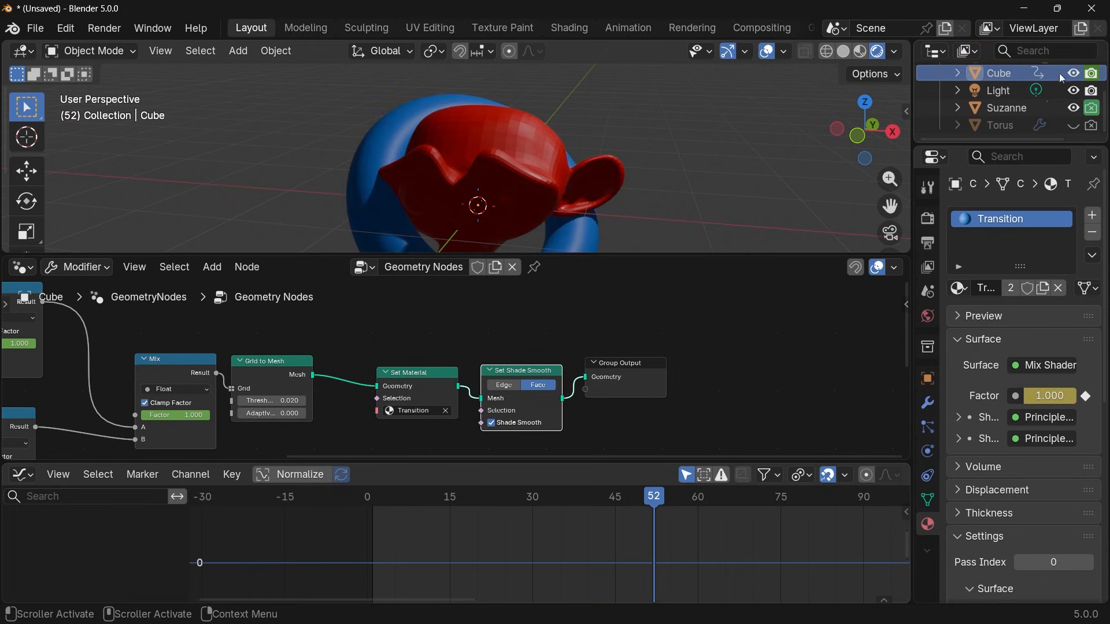
pyautogui.press('i')
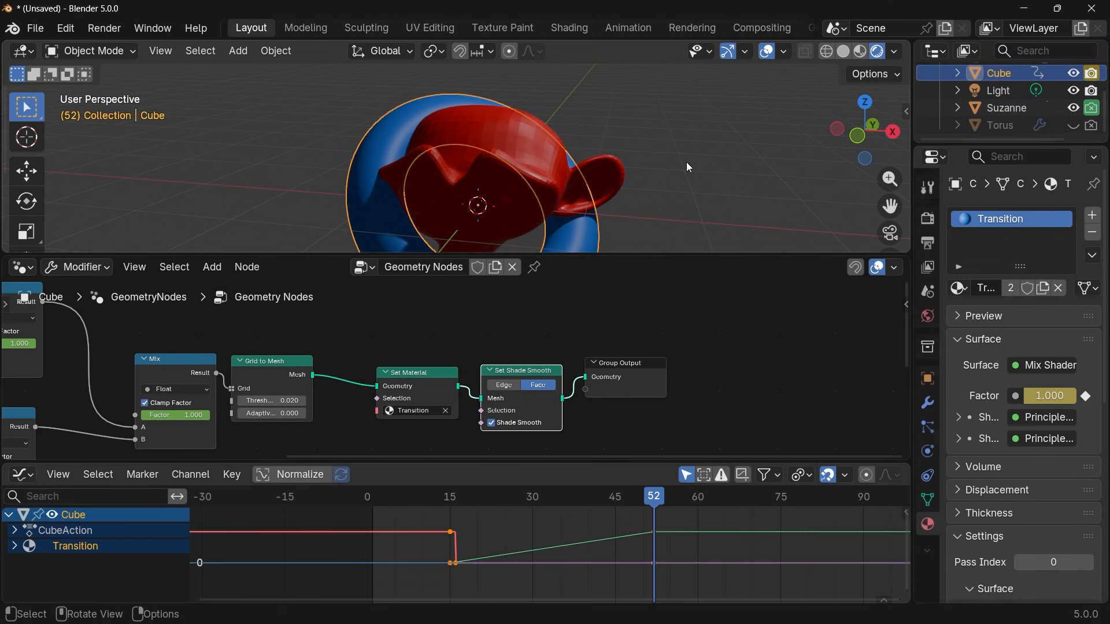
pyautogui.press('Right')
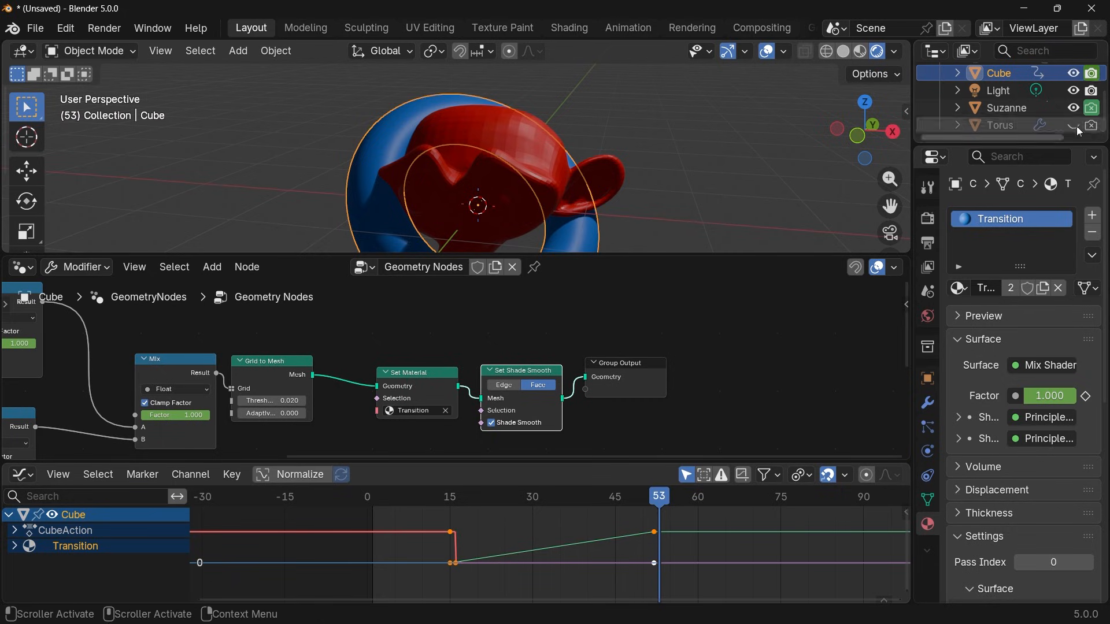
pyautogui.click(1093, 74)
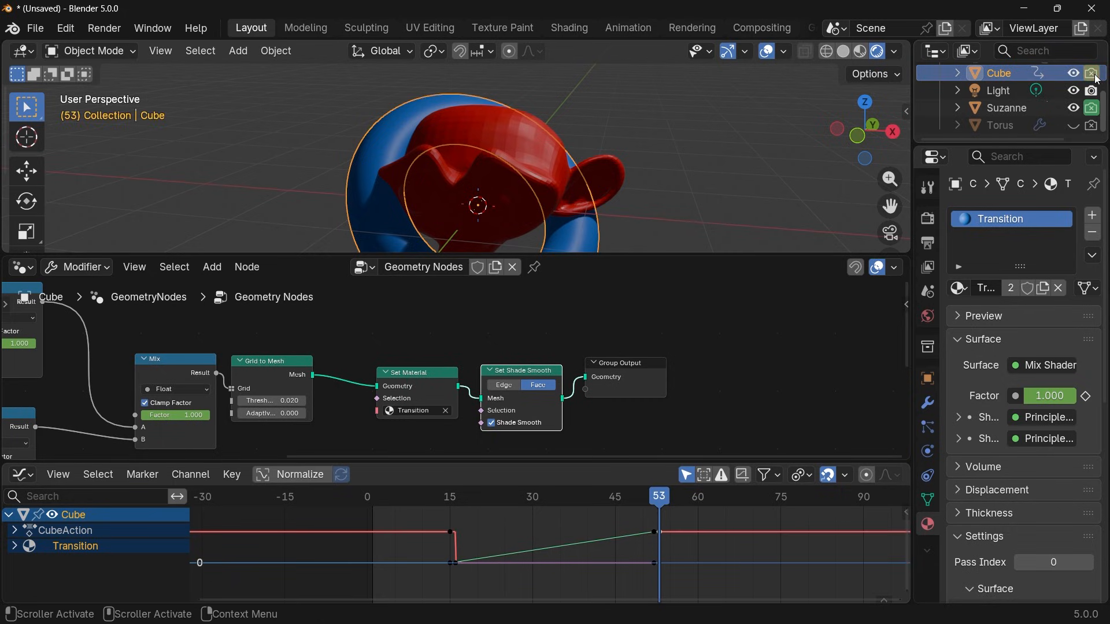
pyautogui.click(1091, 126)
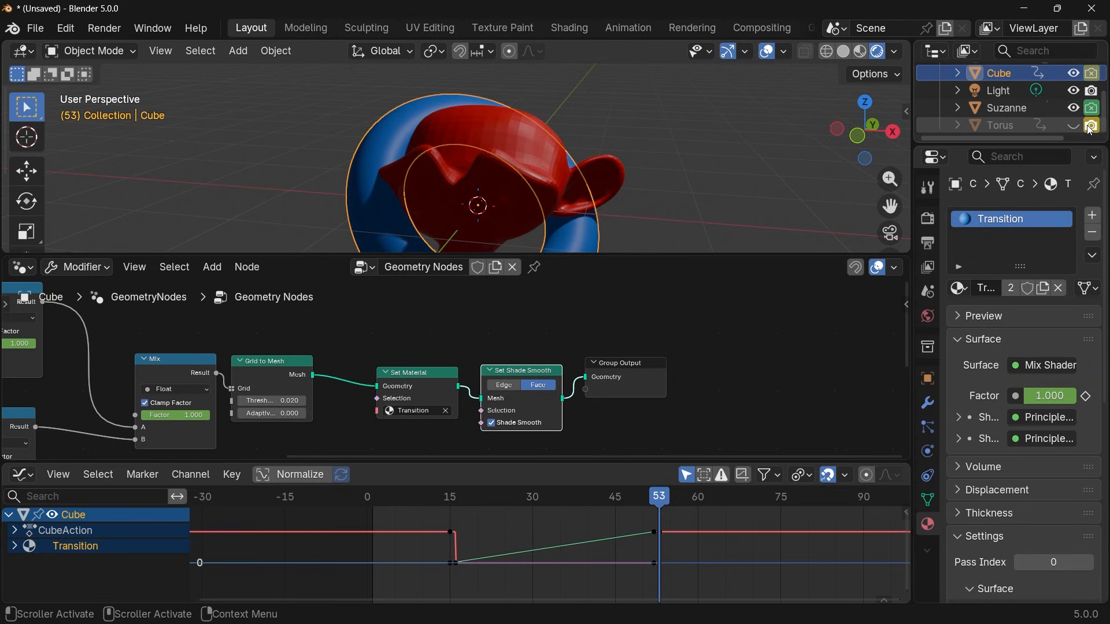
pyautogui.press('Left')
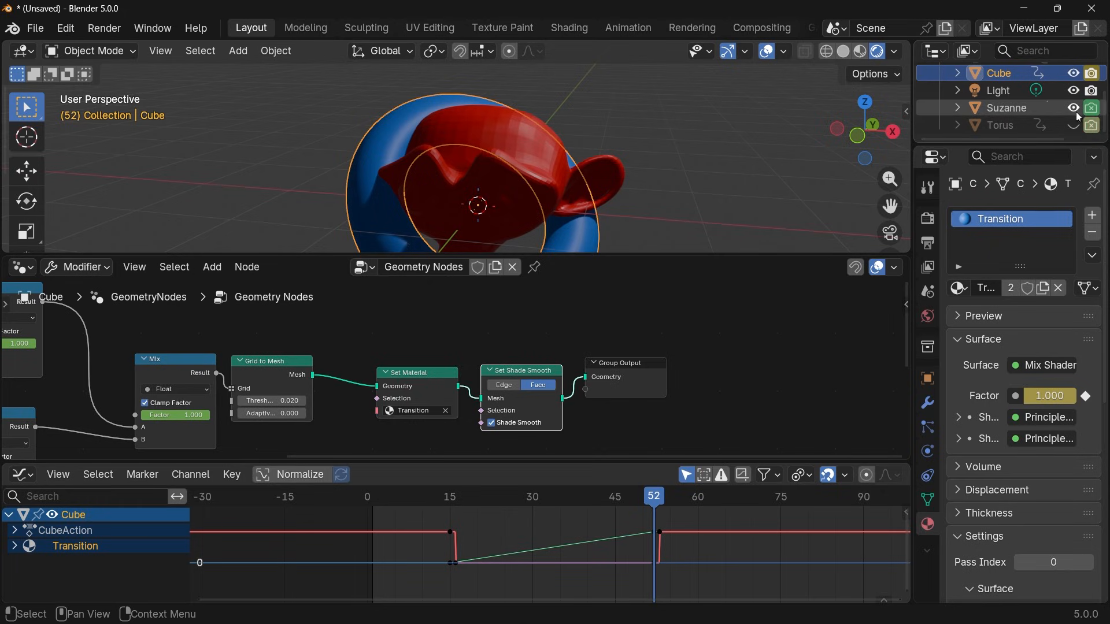
# Go through frames 15 to 19 one at a time to check the render visibility swap from Suzanne to the Cube.
pyautogui.click(451, 500)
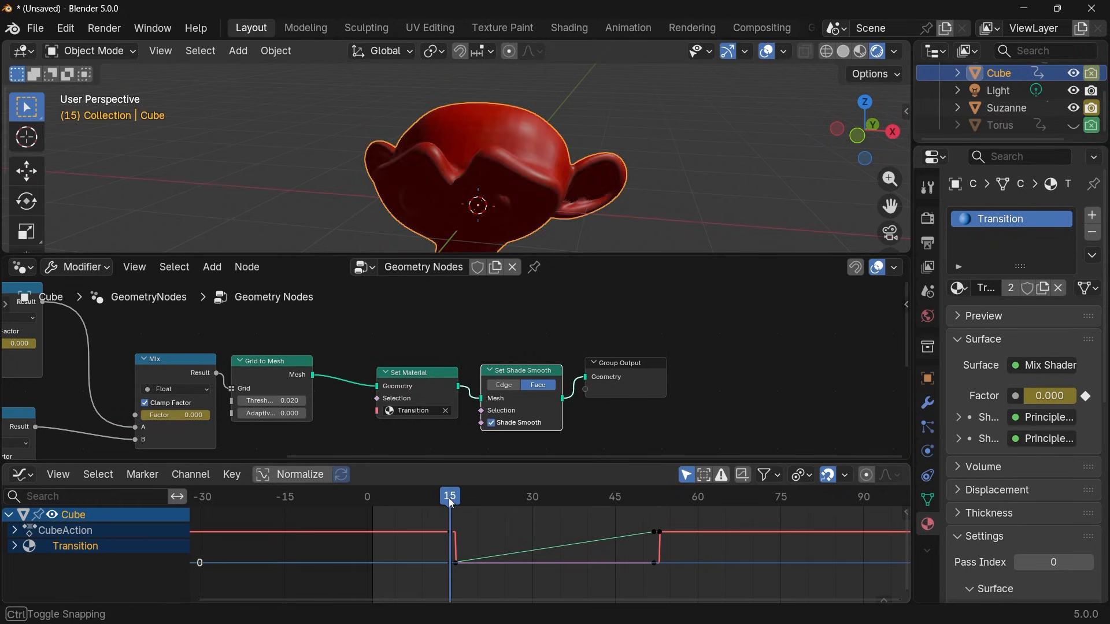
pyautogui.press('Right')
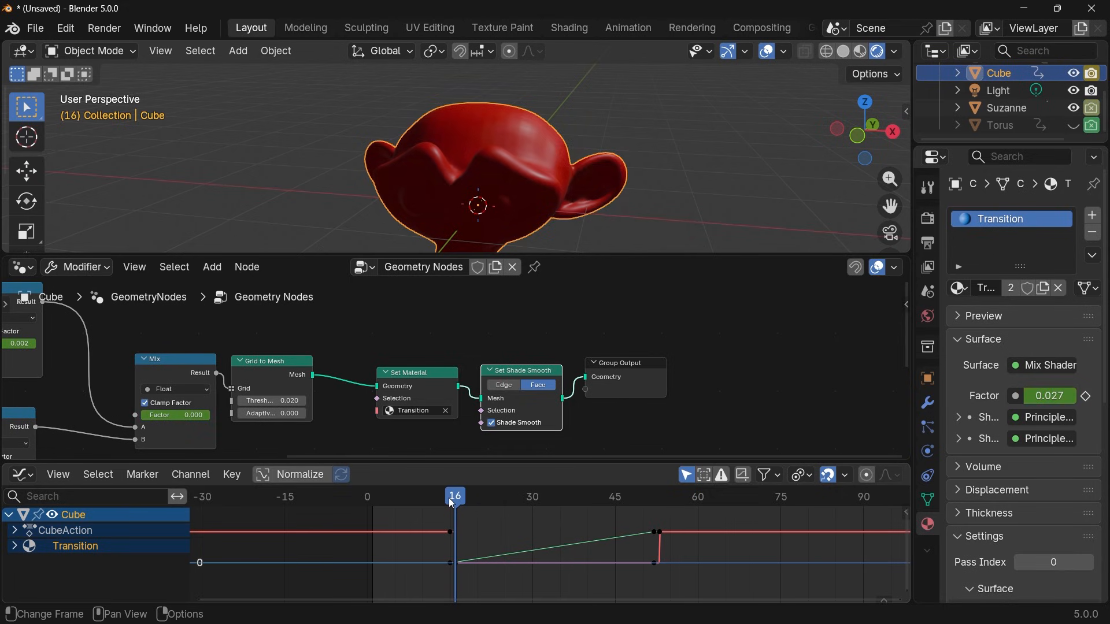
pyautogui.press('Right')
pyautogui.press('Right')
pyautogui.press('Right')
pyautogui.press('Right')
pyautogui.press('Right')
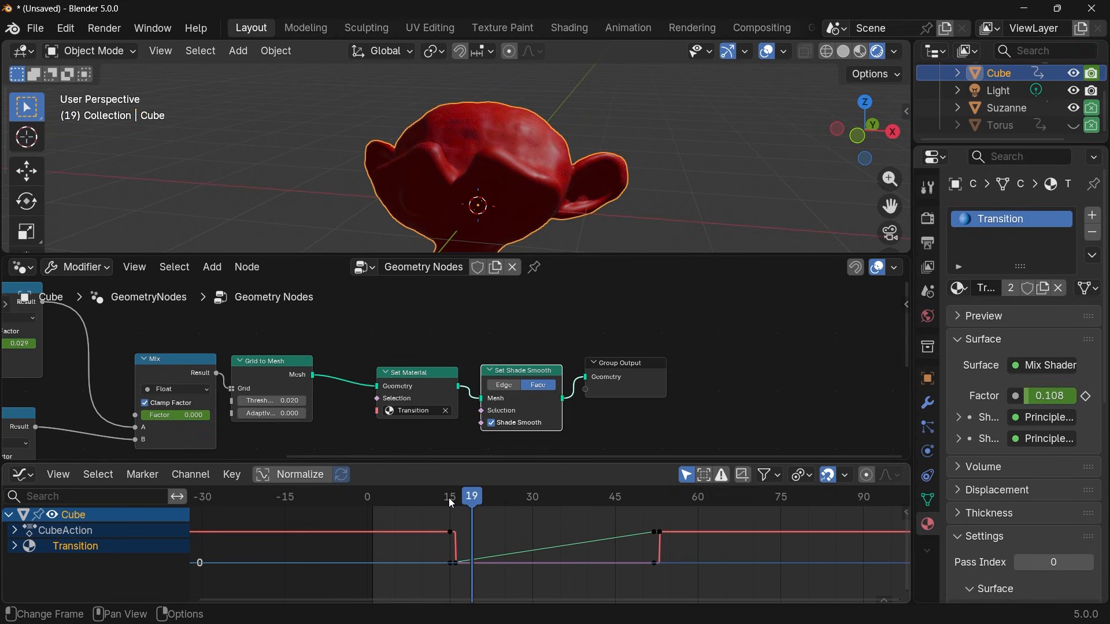
# Step through frames 19 to 55 to check the morph and the render visibility swap from the Cube to the Torus.
pyautogui.press('Right')
pyautogui.press('Right')
pyautogui.press('Right')
pyautogui.press('Right')
pyautogui.press('Right')
pyautogui.press('Right')
pyautogui.press('Right')
pyautogui.press('Right')
pyautogui.press('Right')
pyautogui.press('Right')
pyautogui.press('Right')
pyautogui.press('Right')
pyautogui.press('Right')
pyautogui.press('Right')
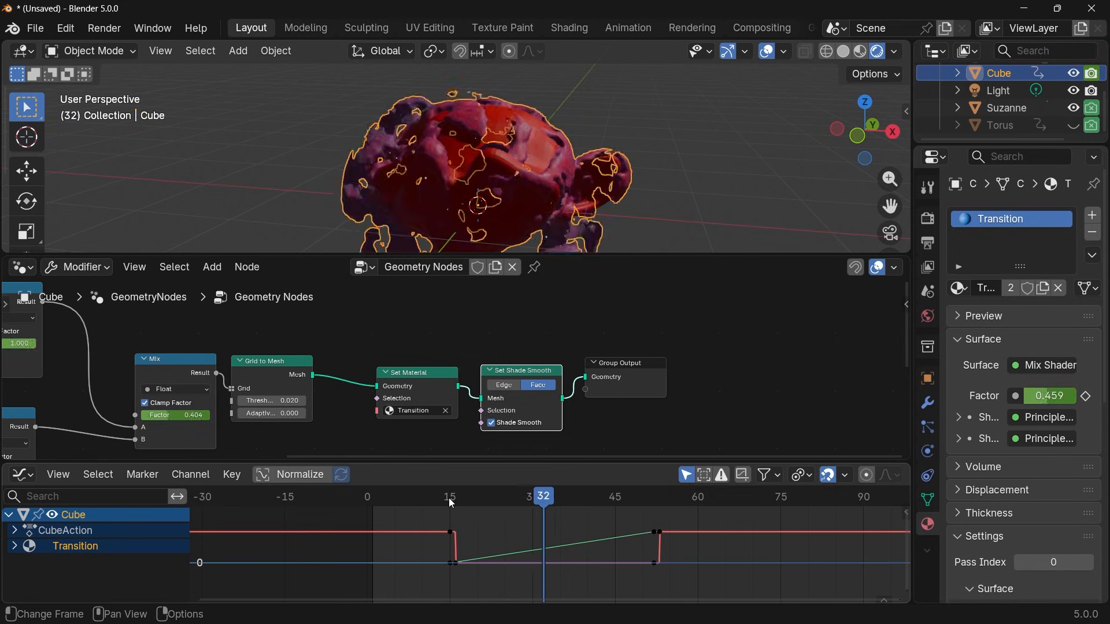
pyautogui.press('Right')
pyautogui.press('Right')
pyautogui.press('Right')
pyautogui.press('Right')
pyautogui.press('Right')
pyautogui.press('Right')
pyautogui.press('Right')
pyautogui.press('Right')
pyautogui.press('Right')
pyautogui.press('Right')
pyautogui.press('Right')
pyautogui.press('Right')
pyautogui.press('Right')
pyautogui.press('Right')
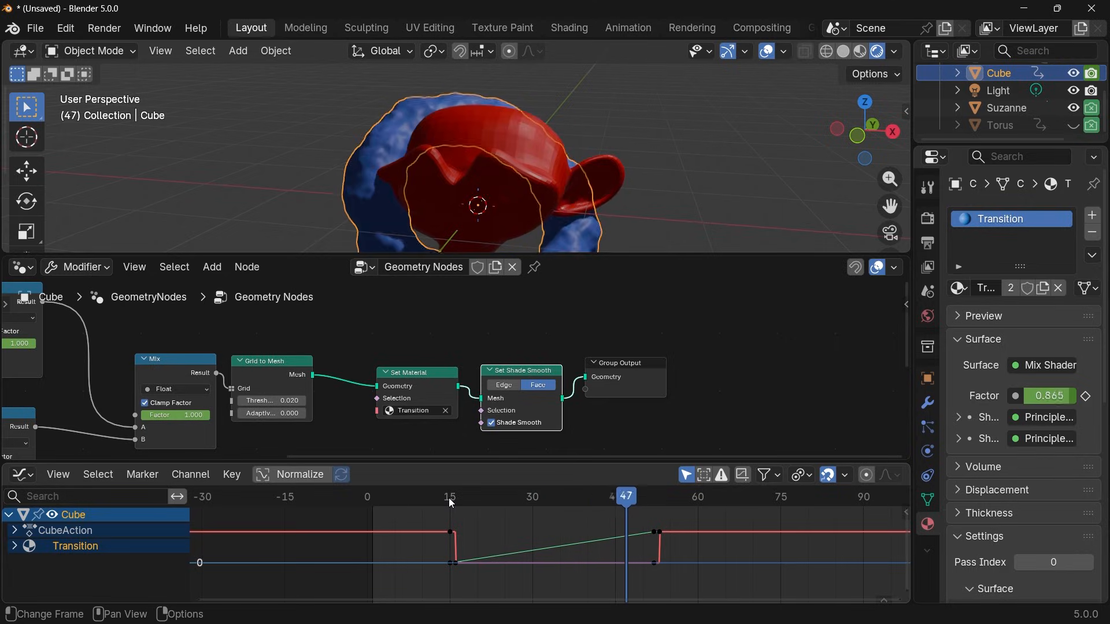
pyautogui.press('Right')
pyautogui.press('Right')
pyautogui.press('Right')
pyautogui.press('Right')
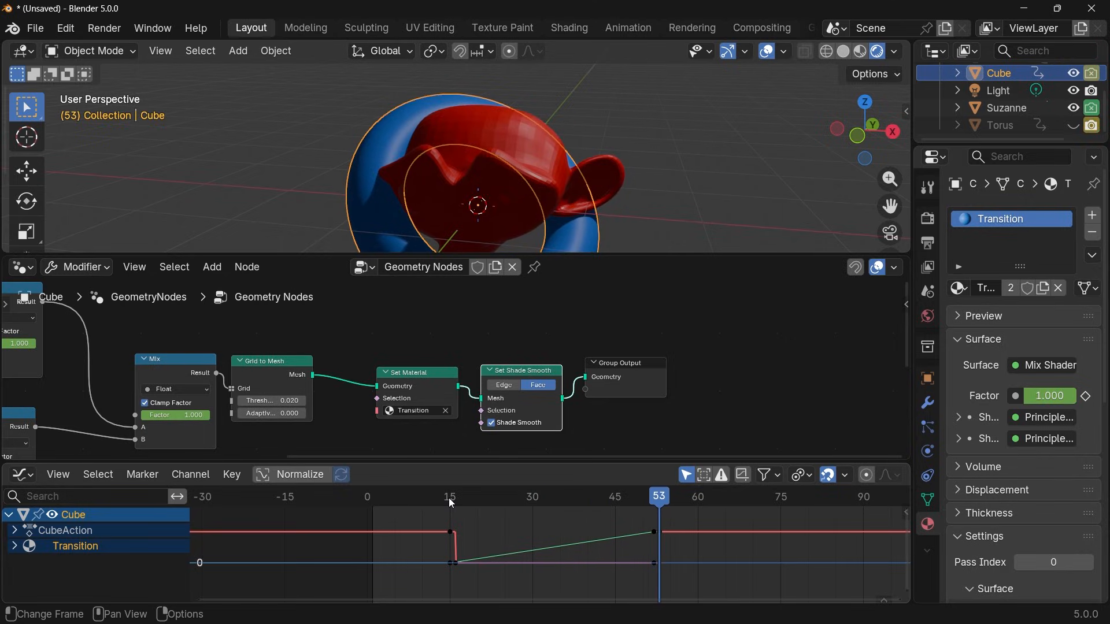
pyautogui.press('Left')
pyautogui.press('Right')
pyautogui.press('Right')
pyautogui.press('Right')
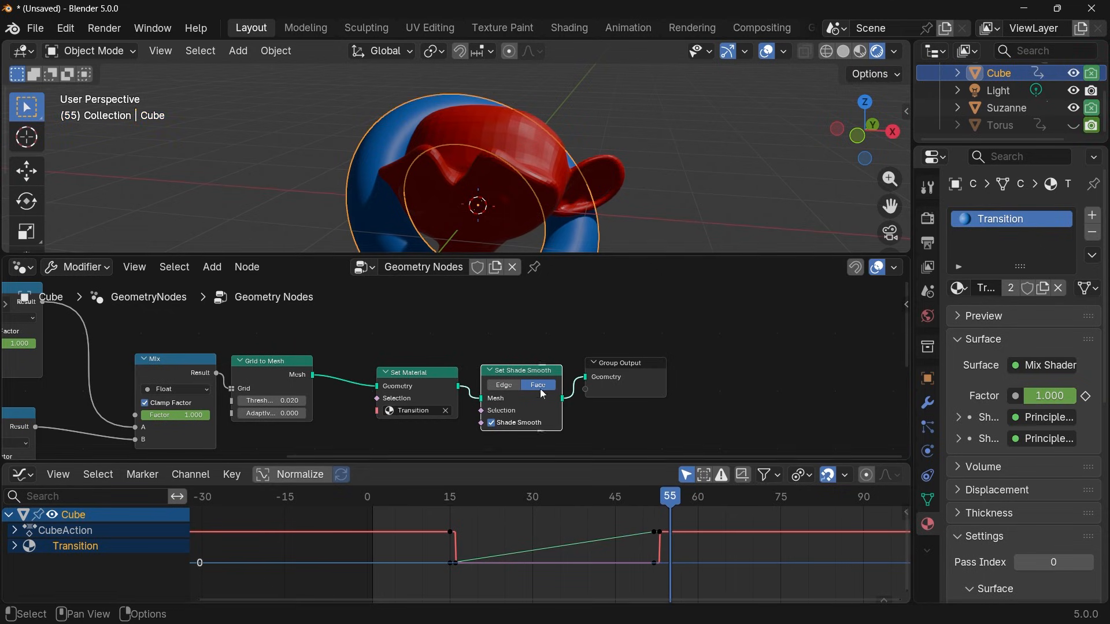
pyautogui.moveTo(468, 214); pyautogui.dragTo(501, 189, button='middle')
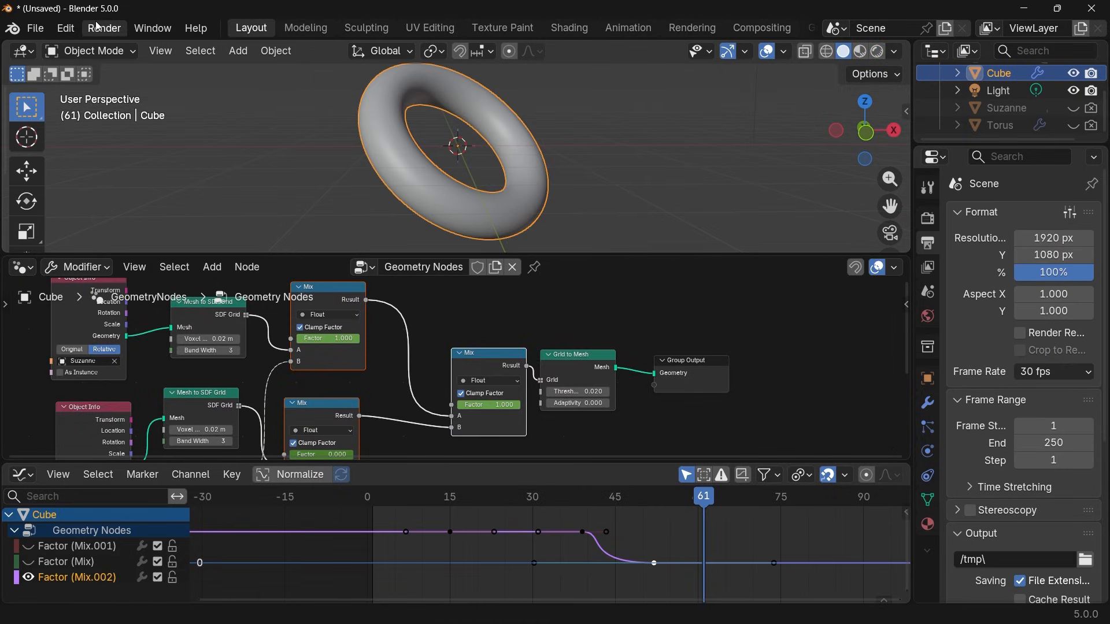
# Set the render output's media type to Video and its encoding container to MPEG-4.
pyautogui.click(98, 27)
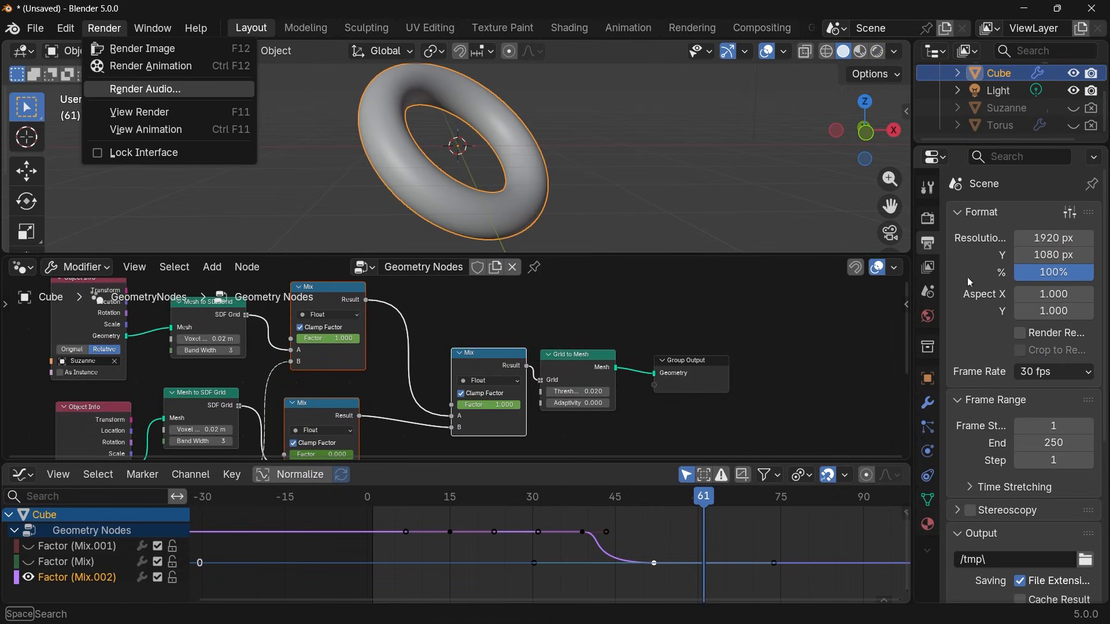
pyautogui.scroll(-1, 1015, 407)
pyautogui.scroll(2, 1010, 430)
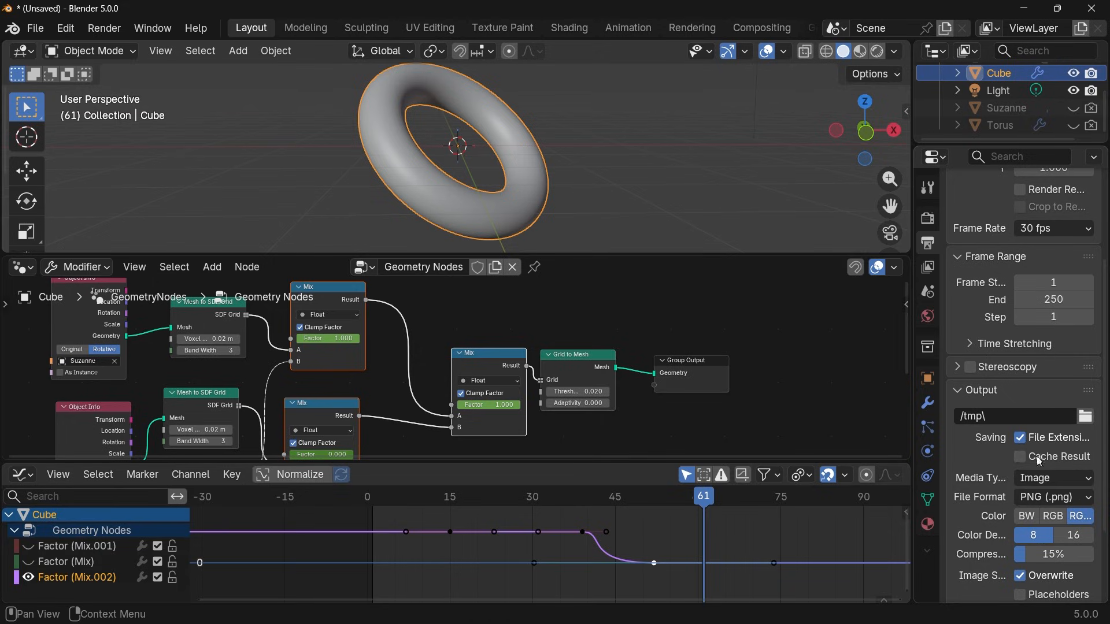
pyautogui.click(1046, 478)
pyautogui.click(1027, 533)
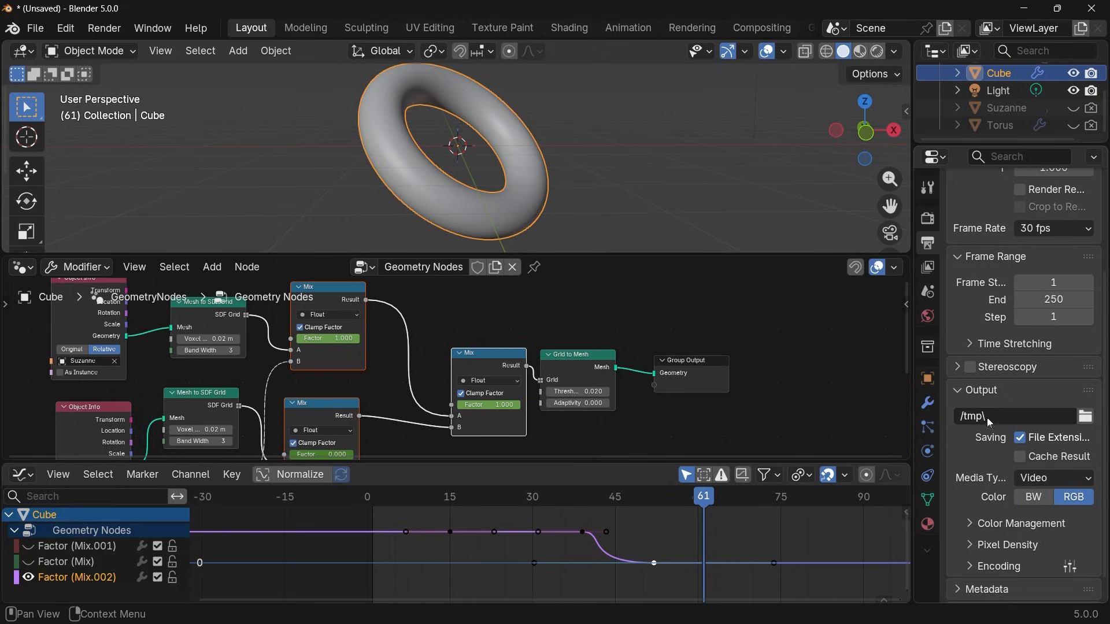
pyautogui.click(998, 563)
pyautogui.scroll(-5, 998, 561)
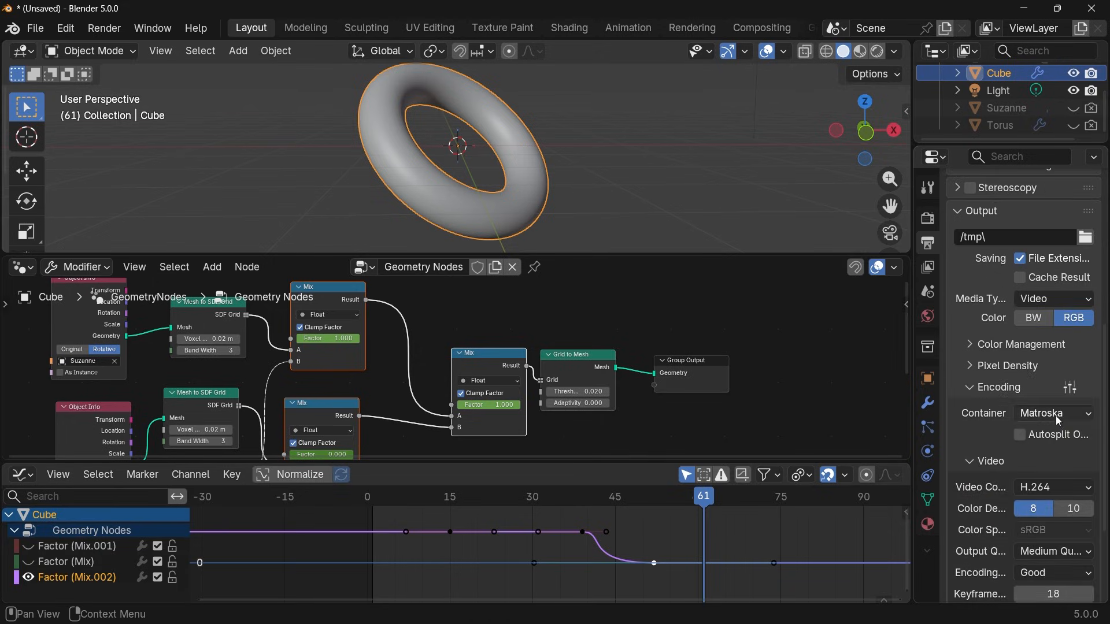
pyautogui.click(1055, 414)
pyautogui.click(1043, 215)
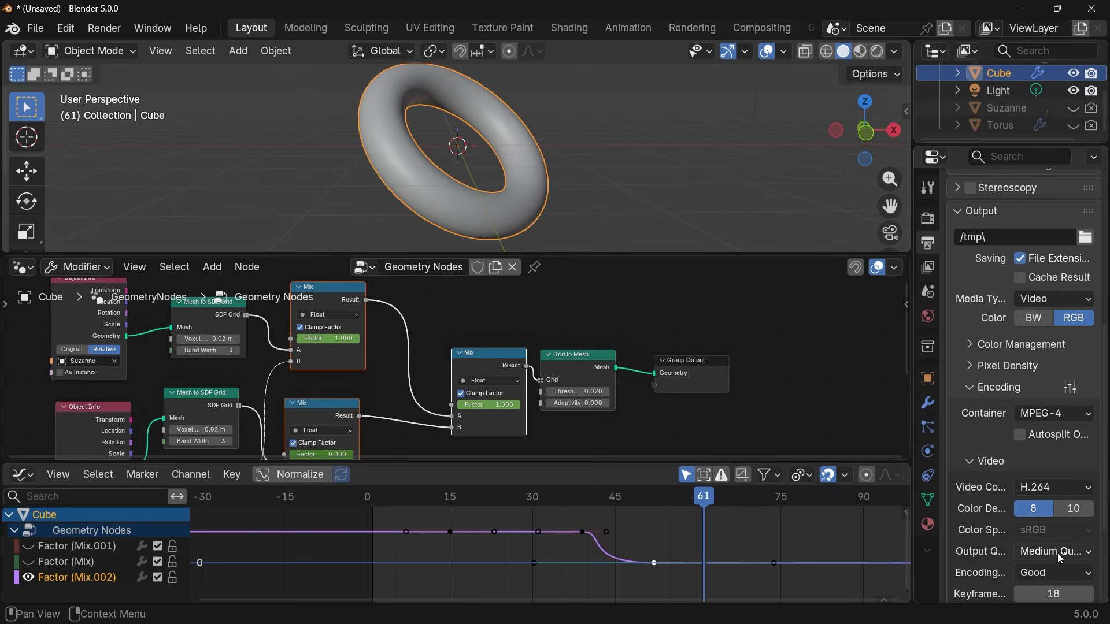